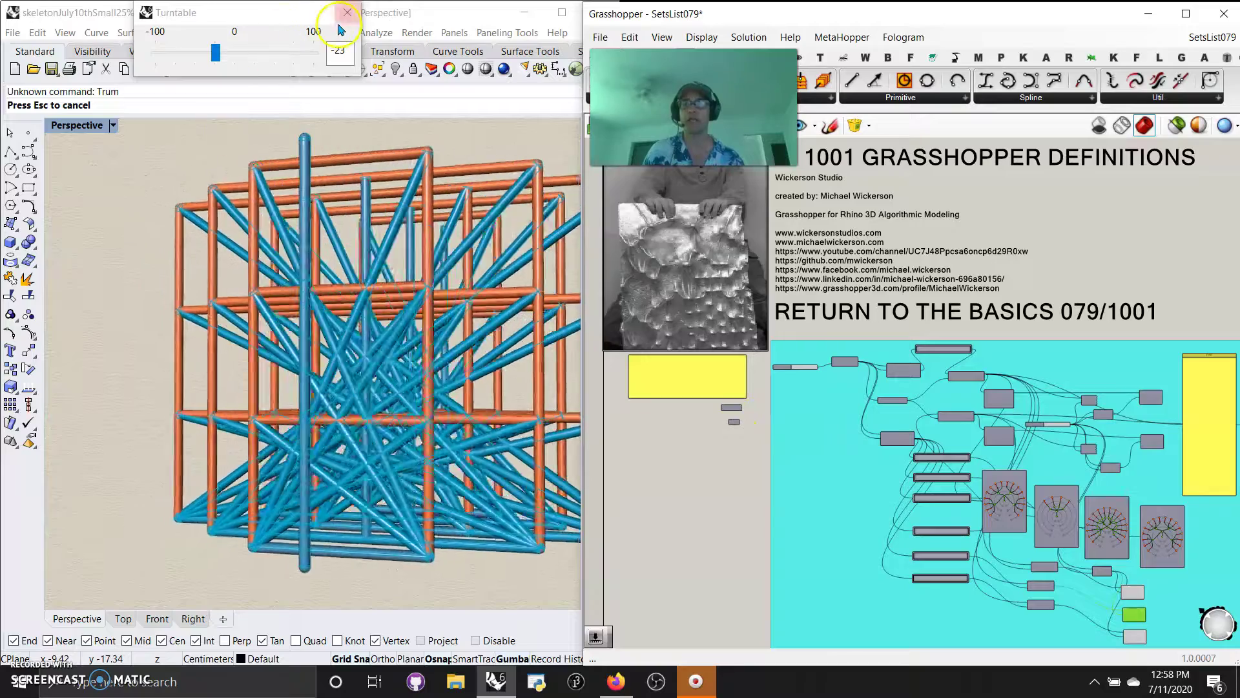
- Examine the geometry of each of the three lower Pipe components by selecting them in turn while the model rotates
{"action": "left_click", "coordinate": [1131, 591]}
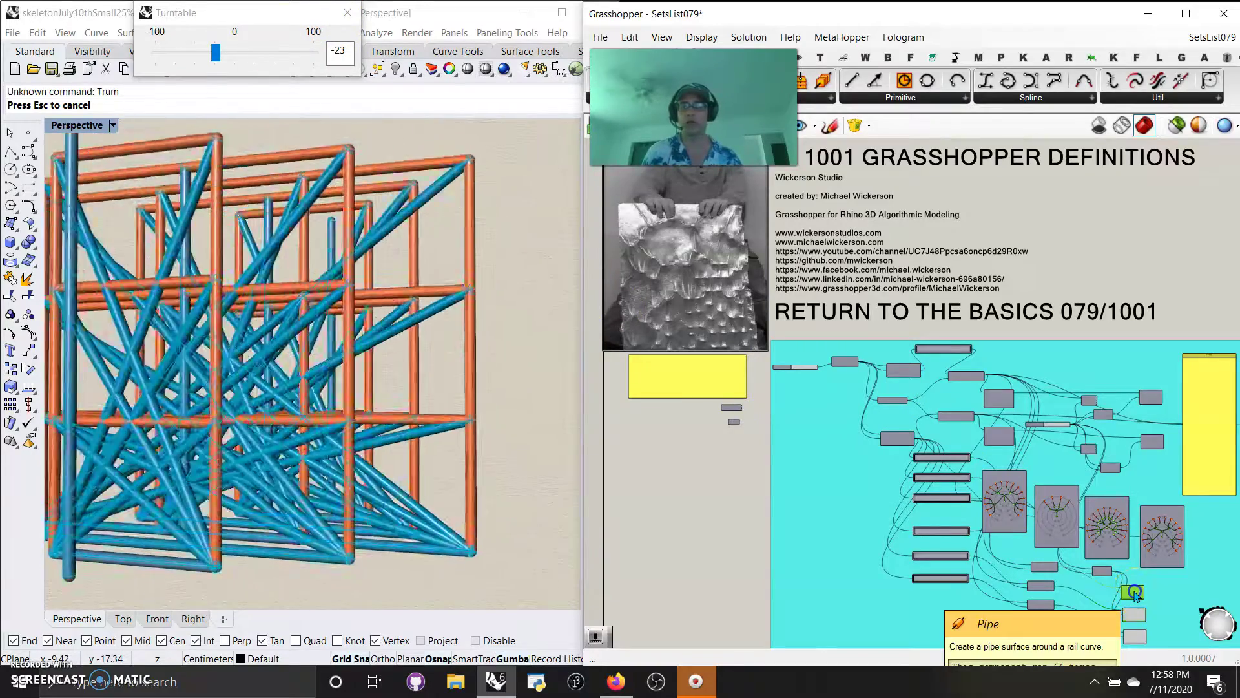
{"action": "left_click", "coordinate": [1135, 638]}
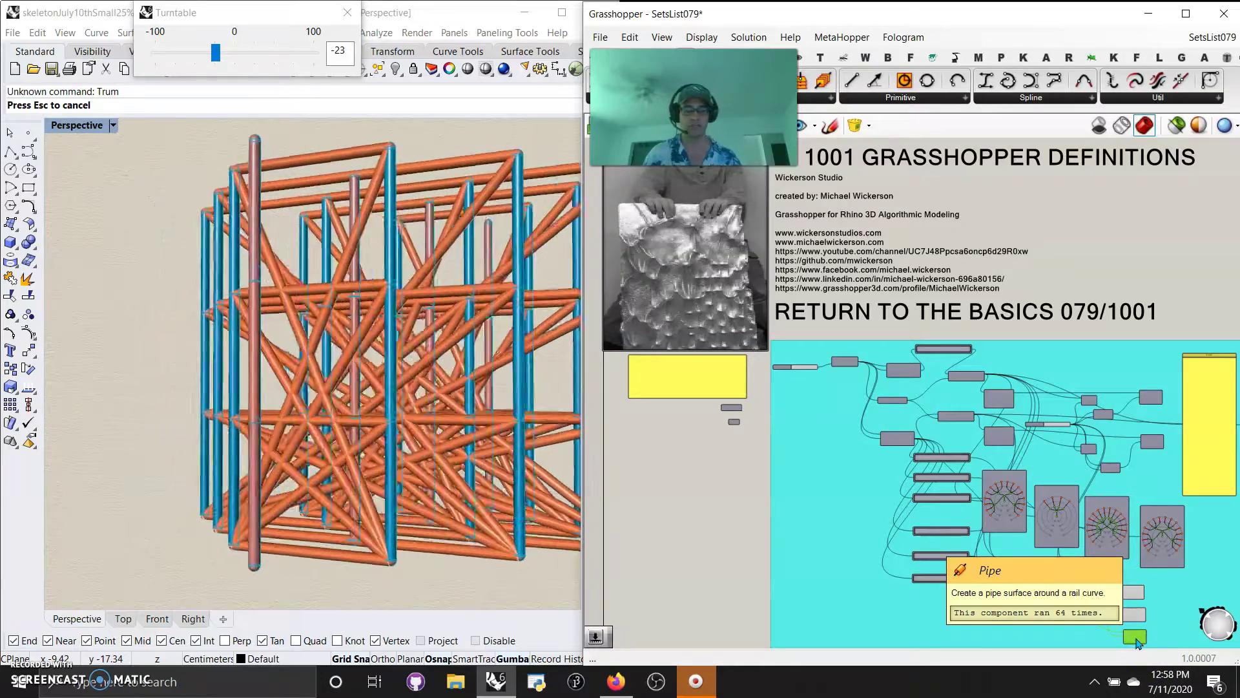
{"action": "left_click", "coordinate": [1135, 611]}
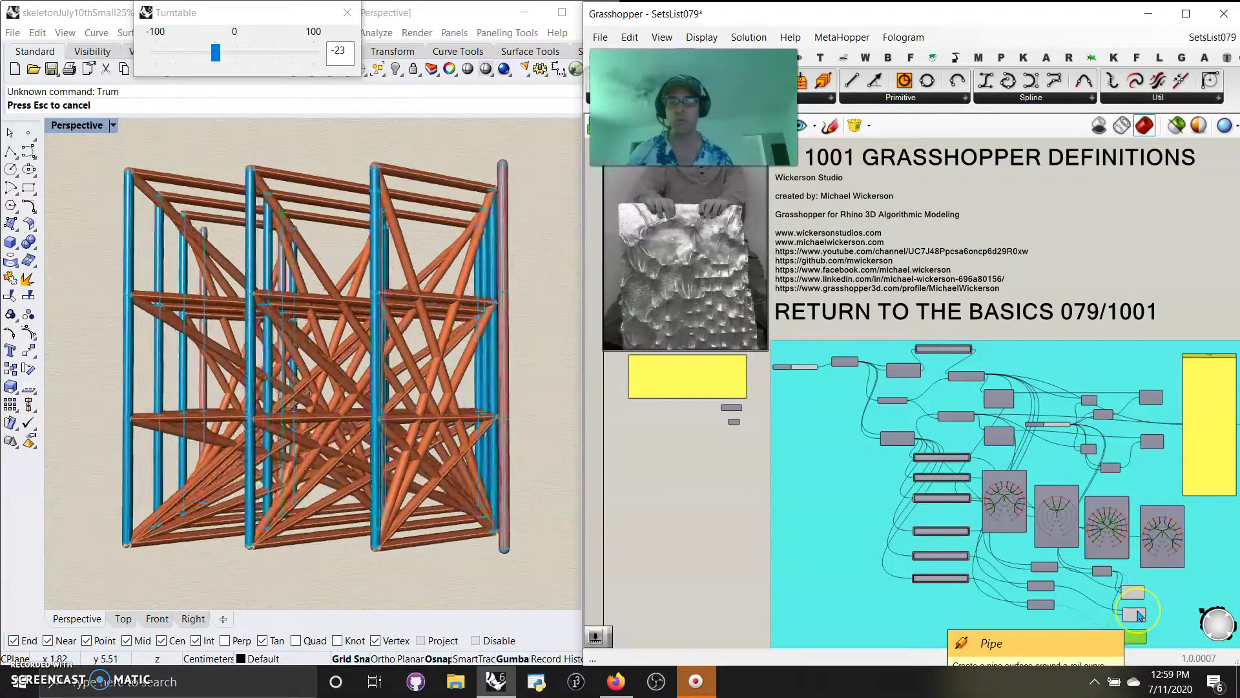
{"action": "left_click", "coordinate": [1154, 617]}
{"action": "left_click", "coordinate": [1134, 612]}
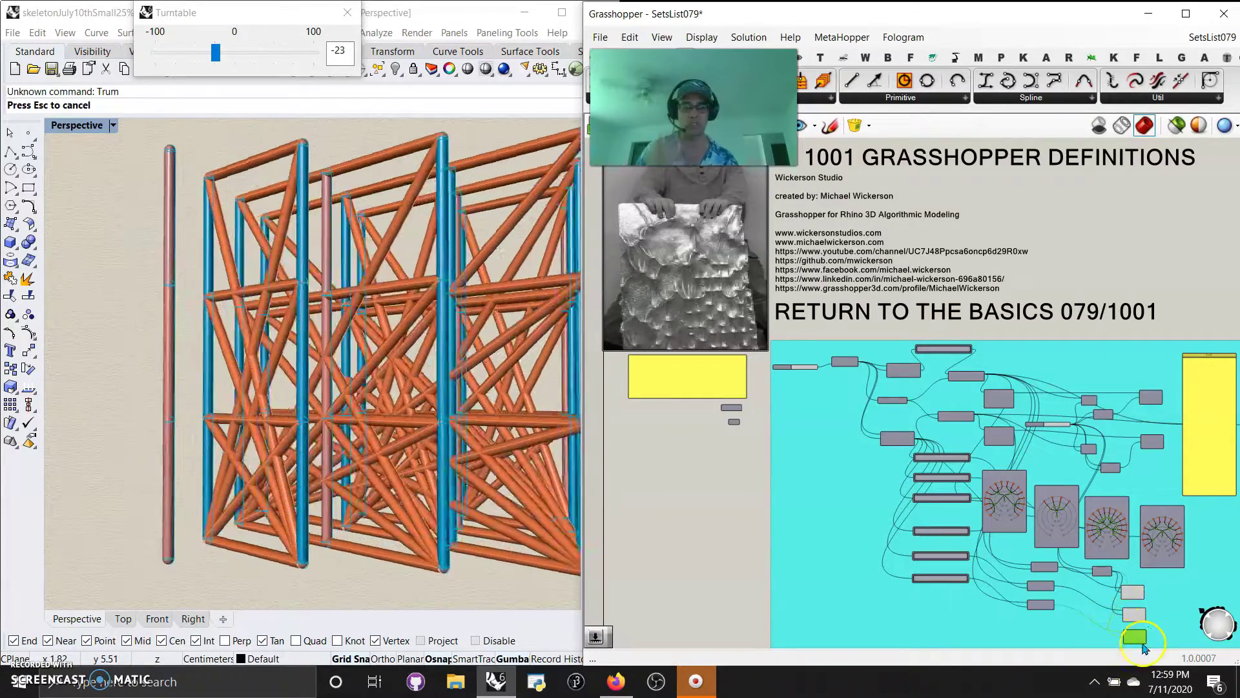
{"action": "left_click", "coordinate": [1133, 592]}
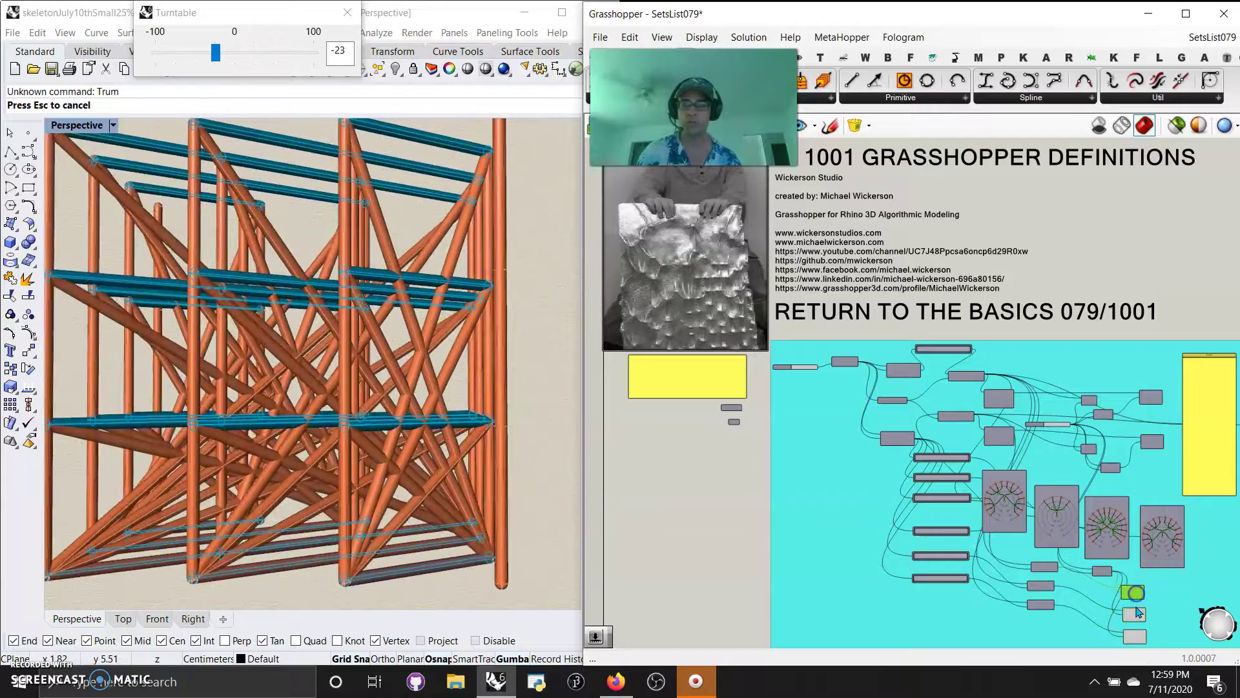
{"action": "left_click", "coordinate": [1135, 636]}
{"action": "left_click", "coordinate": [1134, 593]}
{"action": "left_click", "coordinate": [1140, 613]}
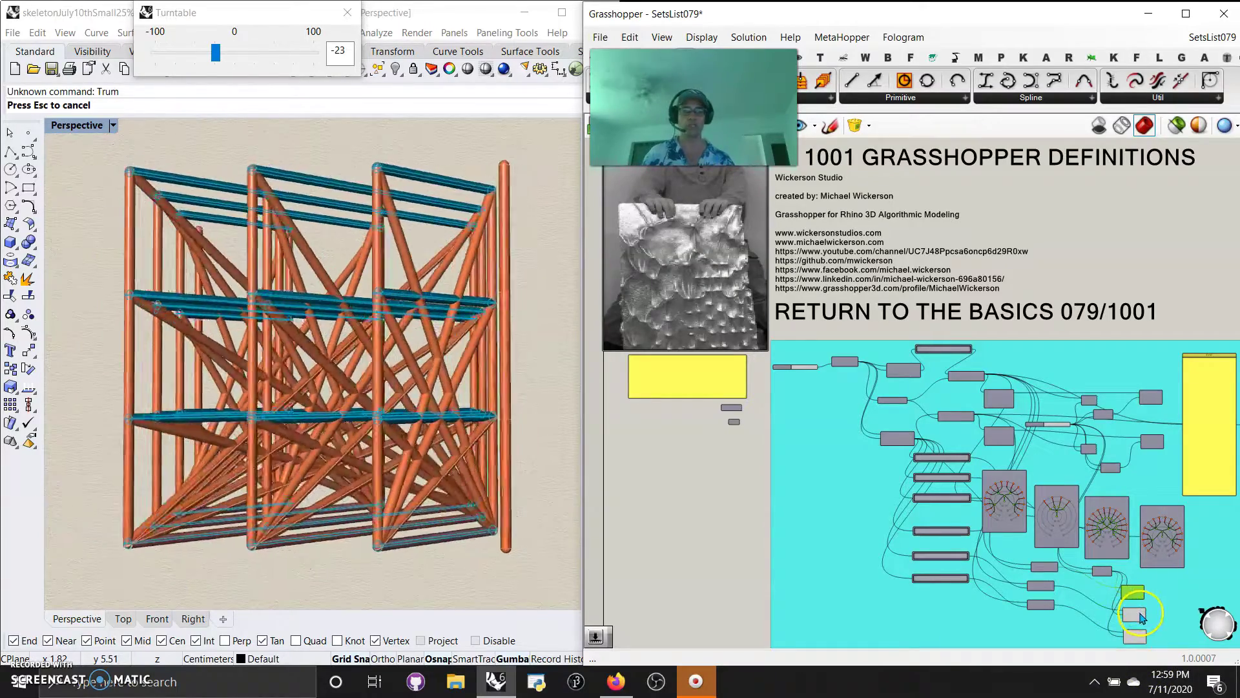
{"action": "left_click", "coordinate": [1136, 617]}
{"action": "left_click", "coordinate": [1132, 593]}
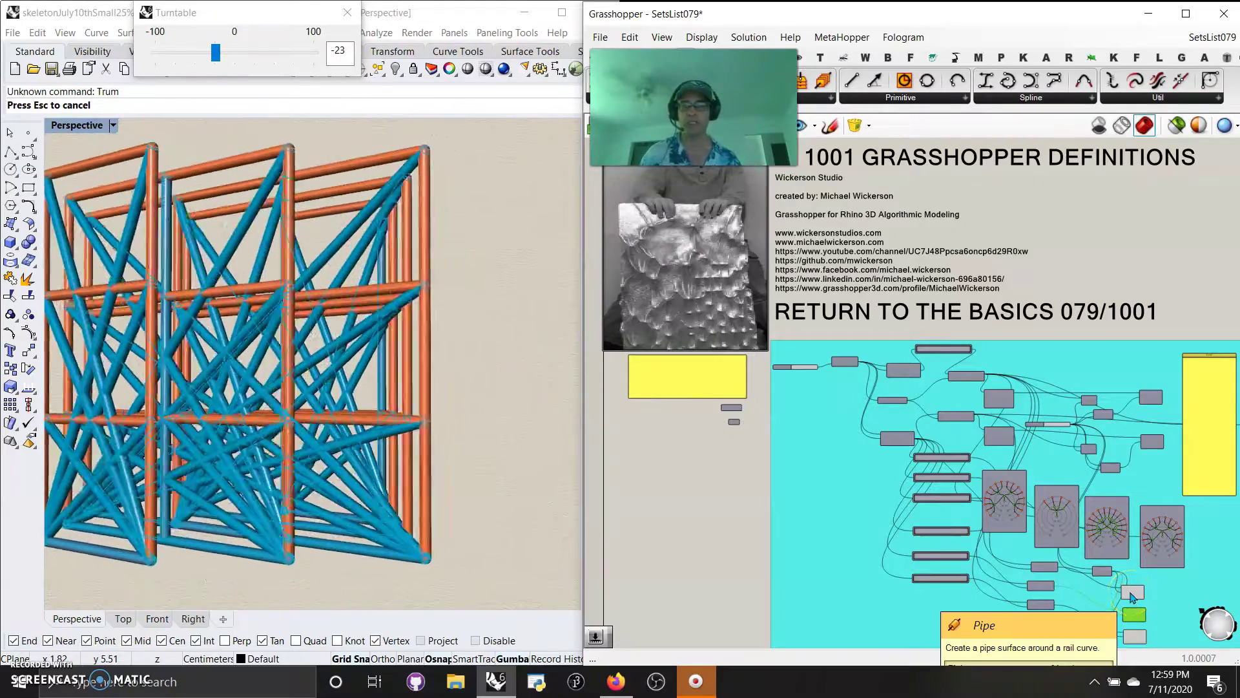
{"action": "left_click", "coordinate": [1132, 617]}
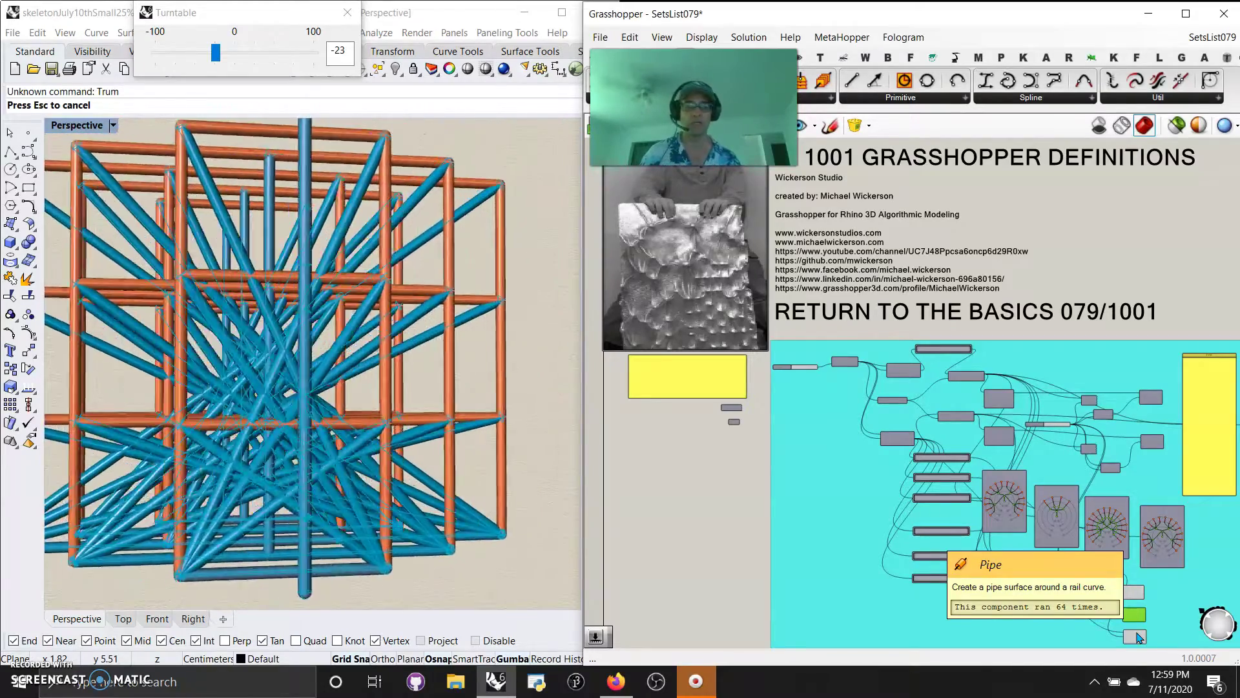
- Stop the Turntable rotation and draw preview geometry for selected objects only, viewing the lower Pipe components one at a time
{"action": "left_click", "coordinate": [349, 12]}
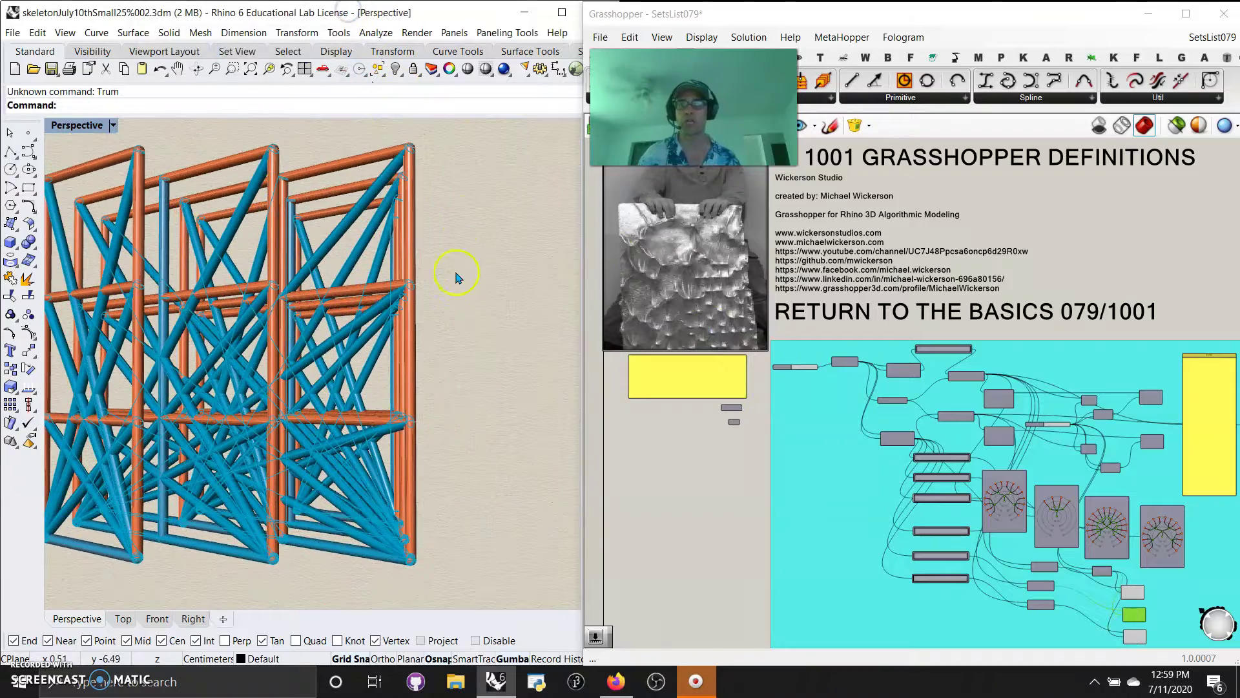
{"action": "right_click_drag", "start_coordinate": [270, 476], "coordinate": [476, 465]}
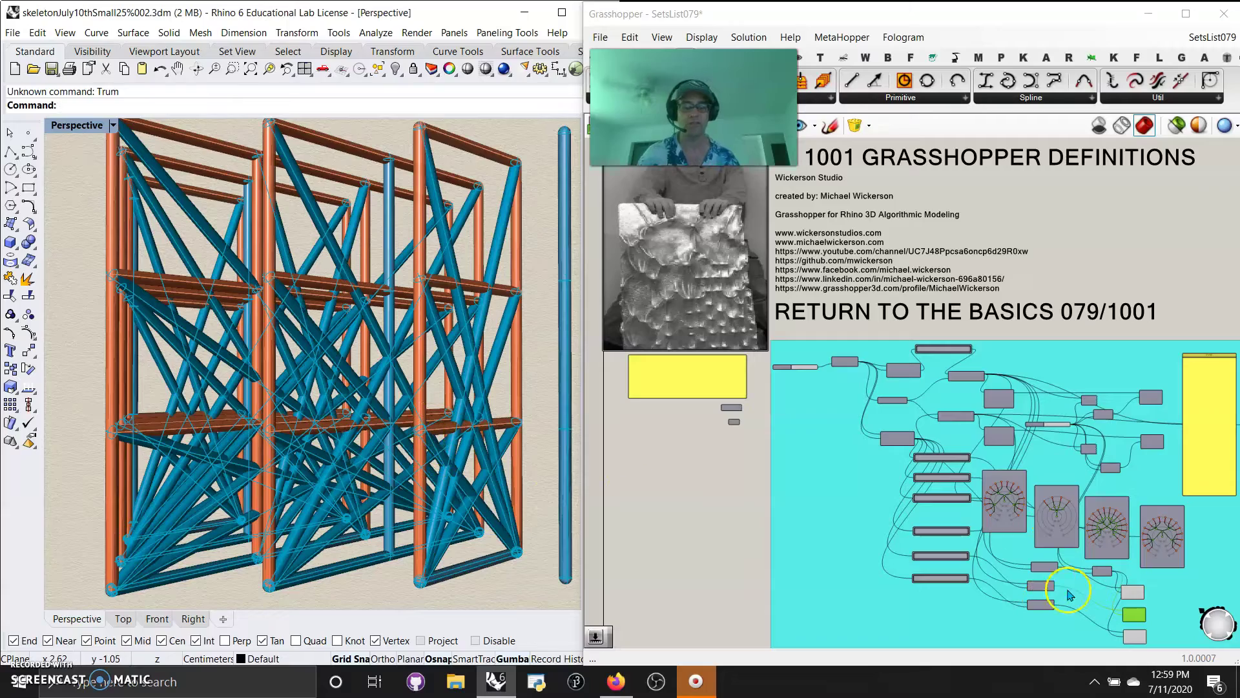
{"action": "left_click", "coordinate": [1177, 125]}
{"action": "right_click_drag", "start_coordinate": [498, 429], "coordinate": [406, 420]}
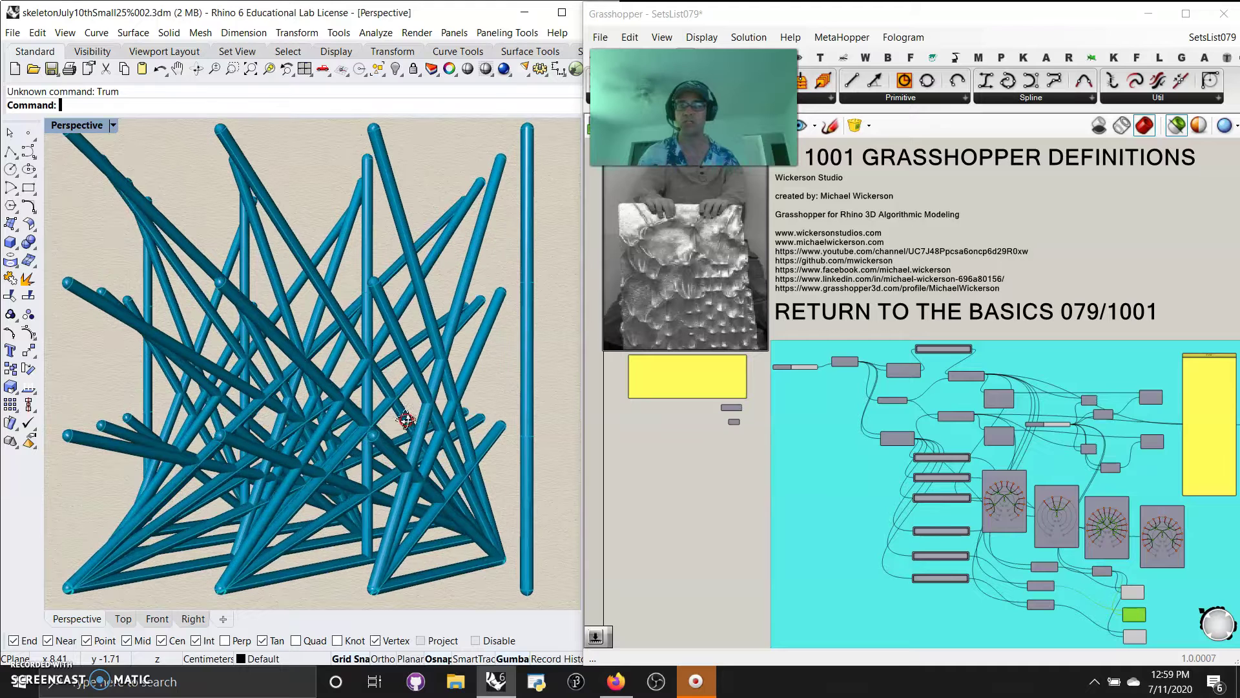
{"action": "left_click", "coordinate": [1132, 634]}
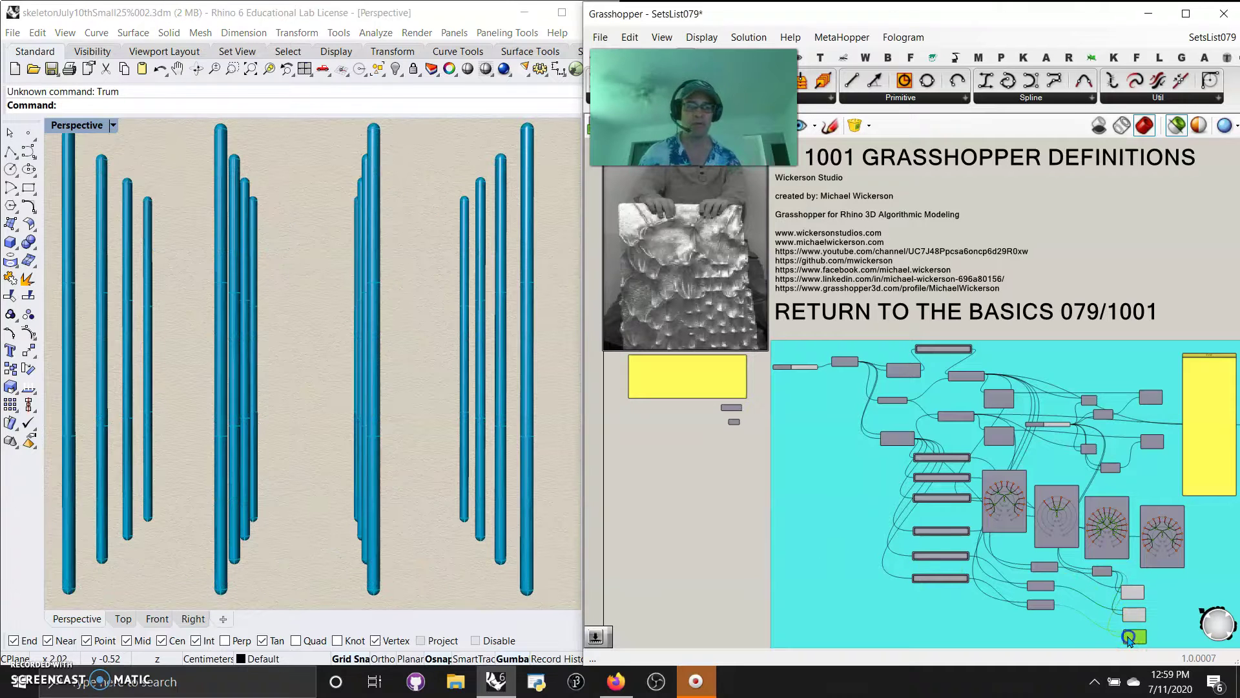
{"action": "left_click", "coordinate": [1135, 592]}
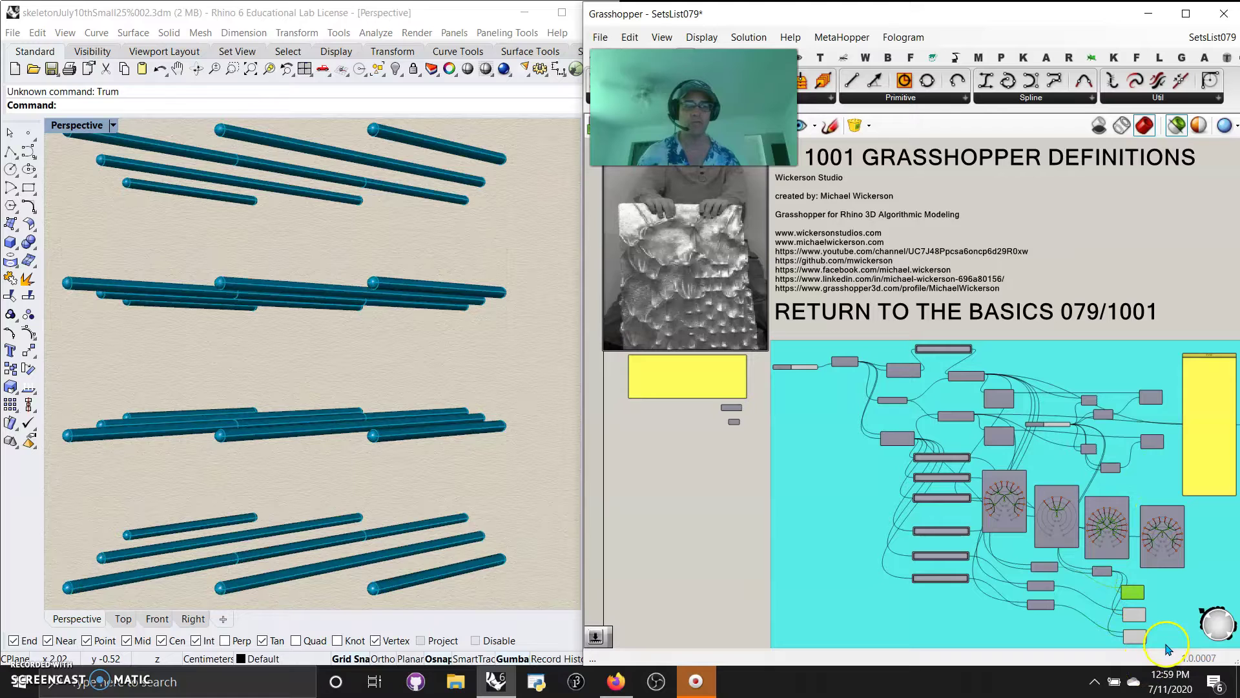
- Ungroup the definition's components to remove the cyan group background
{"action": "right_click", "coordinate": [819, 502]}
{"action": "left_click", "coordinate": [875, 582]}
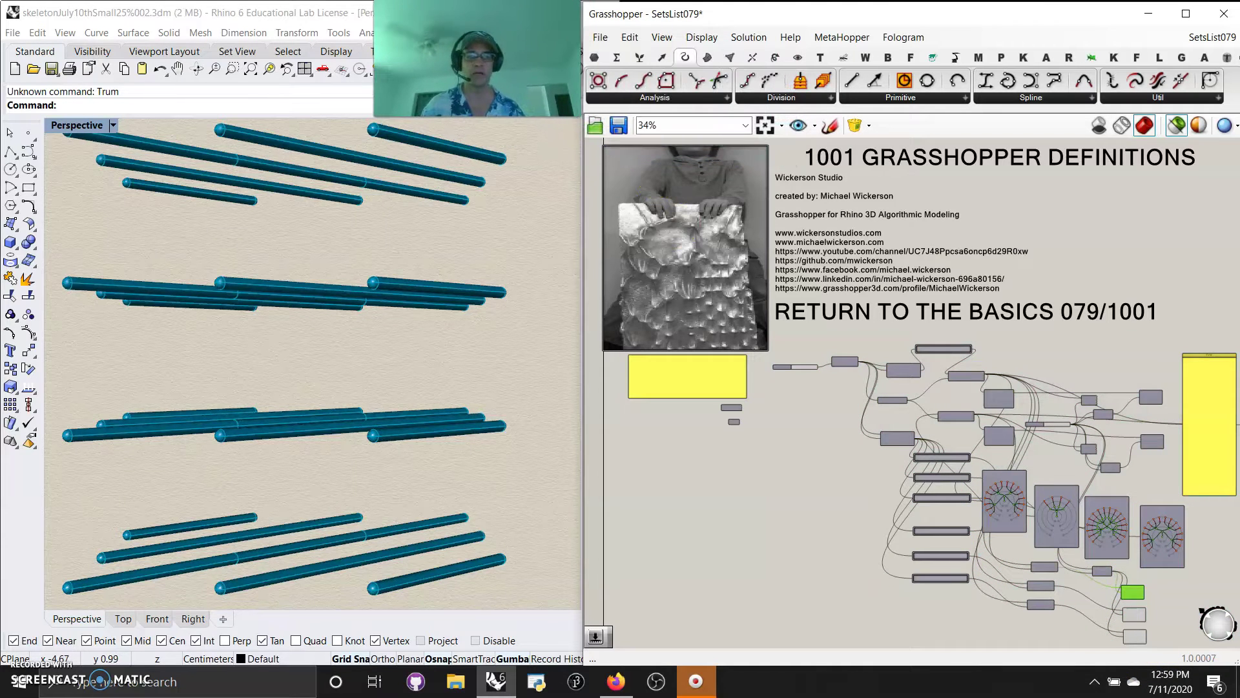
{"action": "right_click_drag", "start_coordinate": [1194, 584], "coordinate": [1116, 494]}
- Switch the selected-only preview off and on again to compare the displays, and clear the component selection
{"action": "left_click", "coordinate": [1172, 126]}
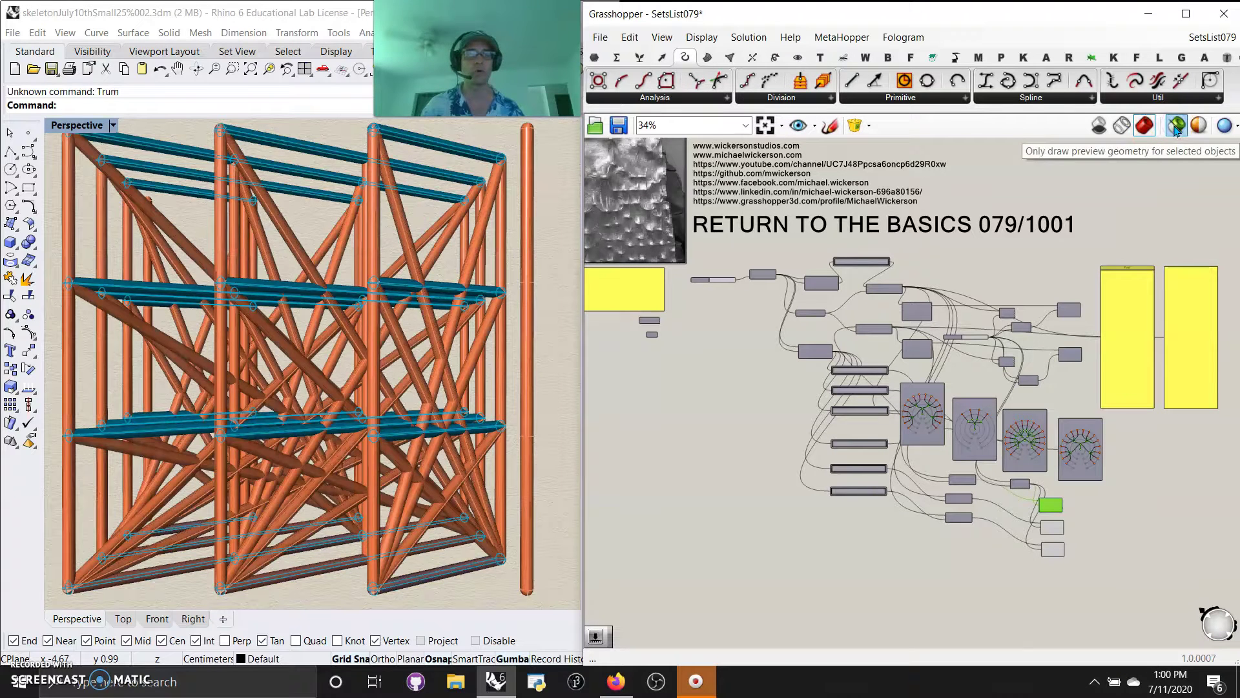
{"action": "left_click", "coordinate": [1176, 127]}
{"action": "left_click", "coordinate": [1074, 429]}
{"action": "left_click", "coordinate": [1124, 529]}
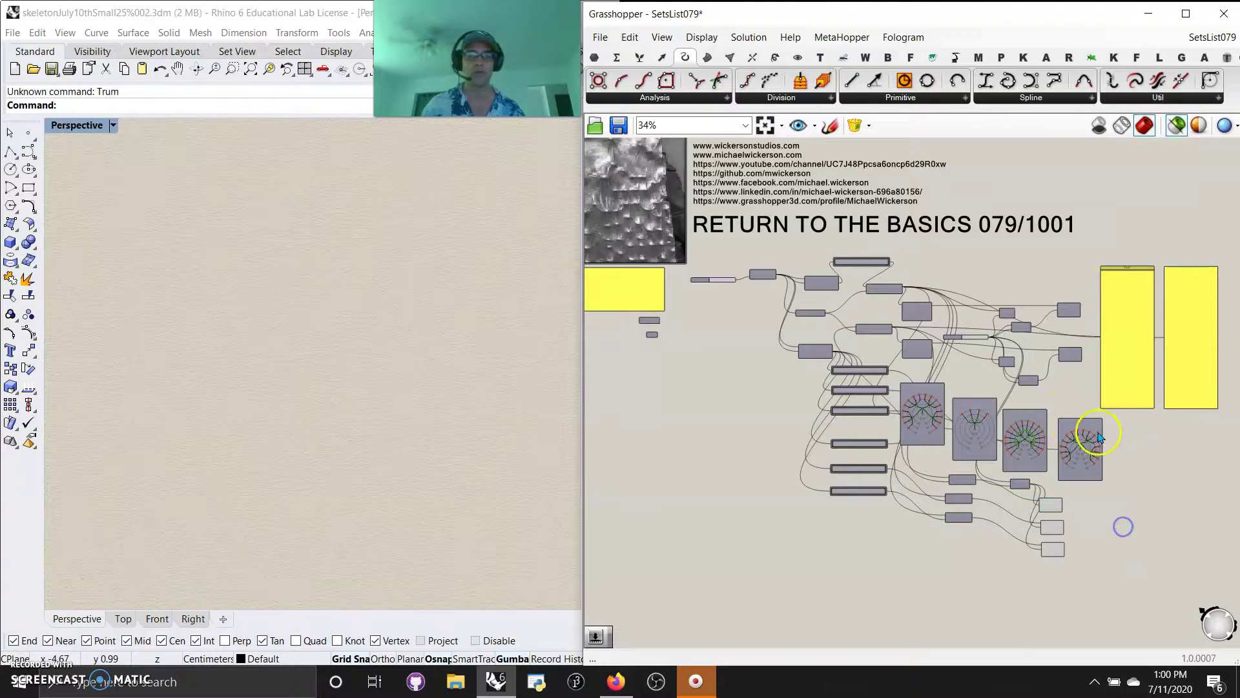
- Enable the preview for all components in the upper part of the definition and deselect them
{"action": "left_click_drag", "start_coordinate": [1086, 398], "coordinate": [713, 239]}
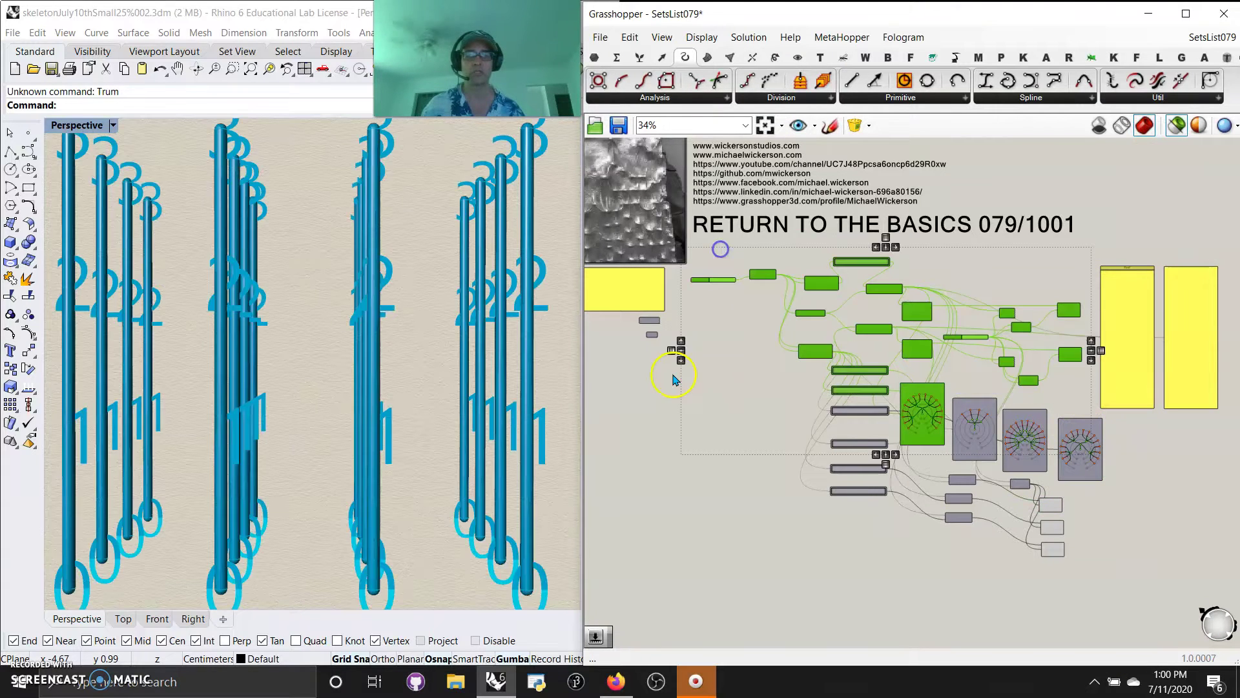
{"action": "right_click", "coordinate": [674, 373]}
{"action": "left_click", "coordinate": [719, 385]}
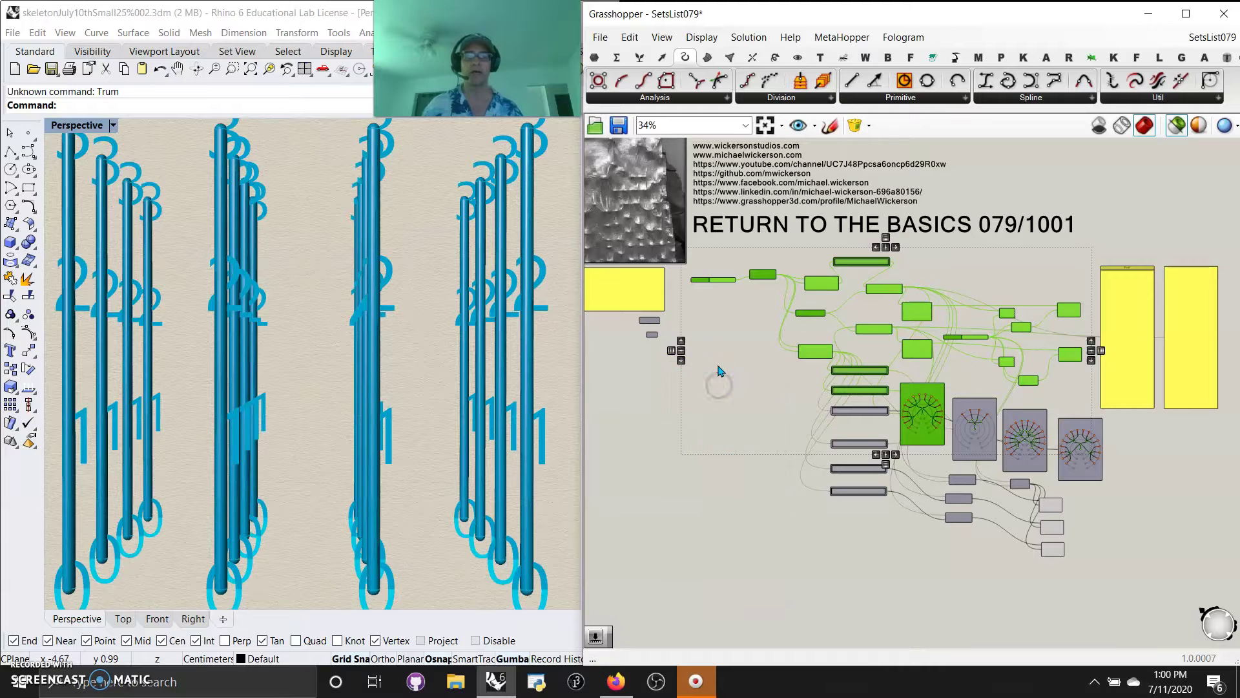
{"action": "scroll", "coordinate": [721, 371], "scroll_direction": "up", "scroll_amount": 3}
{"action": "left_click", "coordinate": [778, 466]}
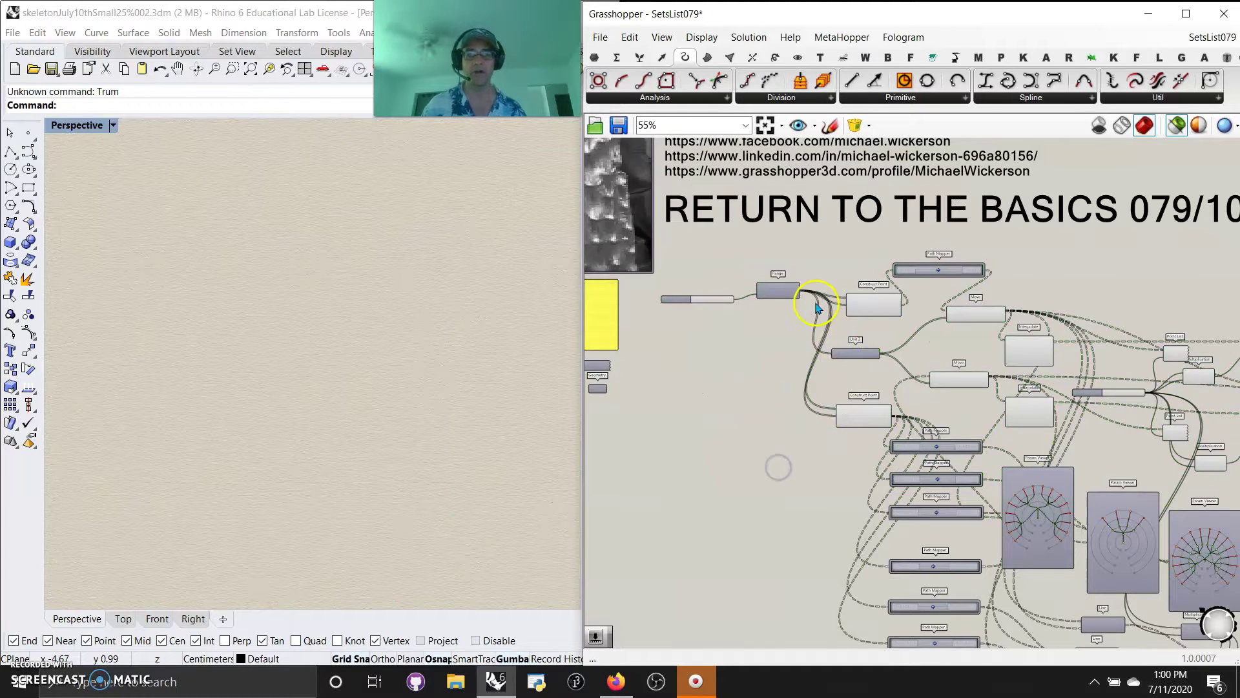
- Set the Perspective viewport's display mode to Shaded
{"action": "scroll", "coordinate": [715, 429], "scroll_direction": "up", "scroll_amount": 2}
{"action": "left_click", "coordinate": [79, 129]}
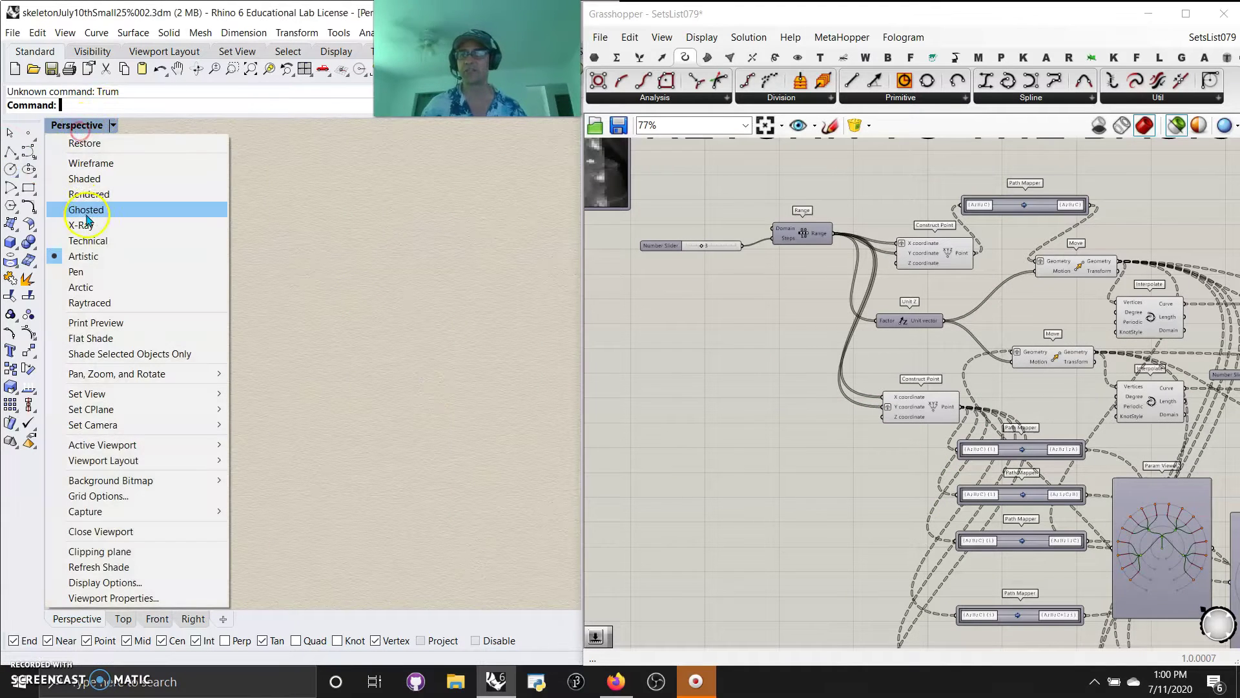
{"action": "left_click", "coordinate": [88, 177]}
{"action": "mouse_move", "coordinate": [664, 420]}
{"action": "right_mouse_down"}
{"action": "mouse_move", "coordinate": [683, 463]}
{"action": "mouse_move", "coordinate": [740, 468]}
{"action": "right_mouse_up"}
{"action": "right_click_drag", "start_coordinate": [271, 435], "coordinate": [123, 444]}
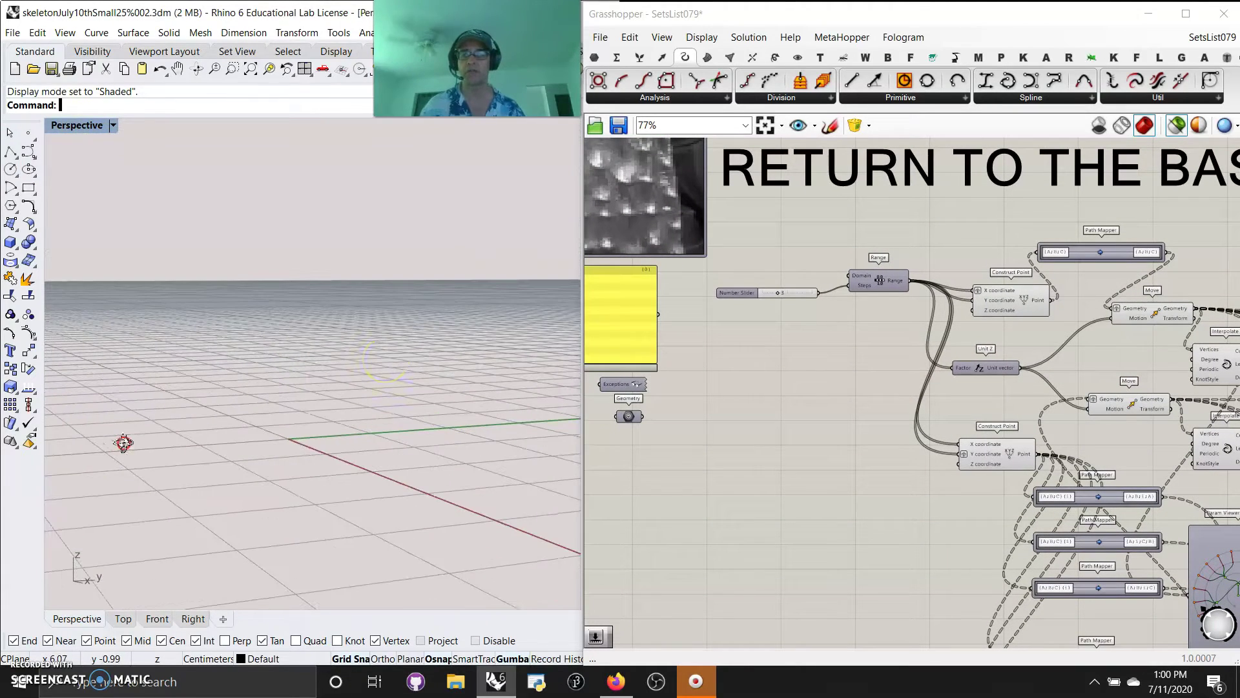
- Inspect the Range component and preview the point grid of the upper Construct Point component
{"action": "left_click", "coordinate": [886, 284]}
{"action": "left_click", "coordinate": [1011, 300]}
{"action": "right_click_drag", "start_coordinate": [375, 452], "coordinate": [437, 532]}
{"action": "scroll", "coordinate": [991, 304], "scroll_direction": "up", "scroll_amount": 5}
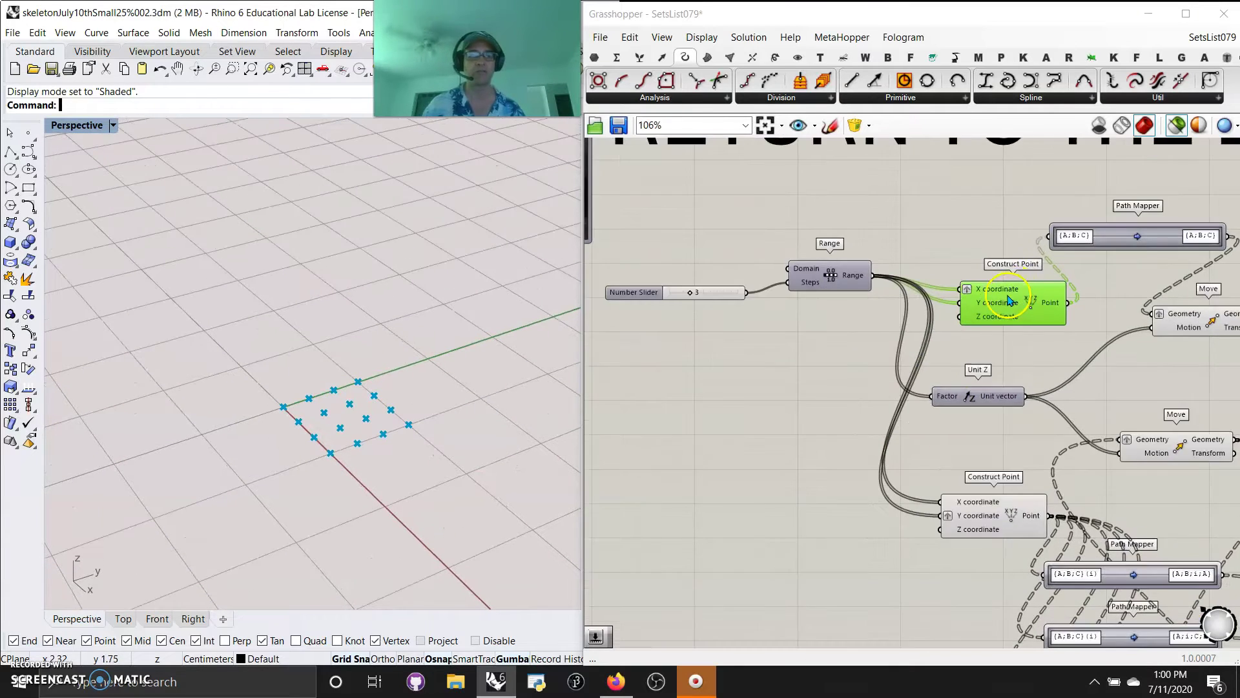
- Nudge the upper Path Mapper on the canvas and preview the points of the upper Move component
{"action": "right_click_drag", "start_coordinate": [978, 333], "coordinate": [788, 276]}
{"action": "left_click_drag", "start_coordinate": [987, 169], "coordinate": [1003, 189]}
{"action": "left_click", "coordinate": [1042, 270]}
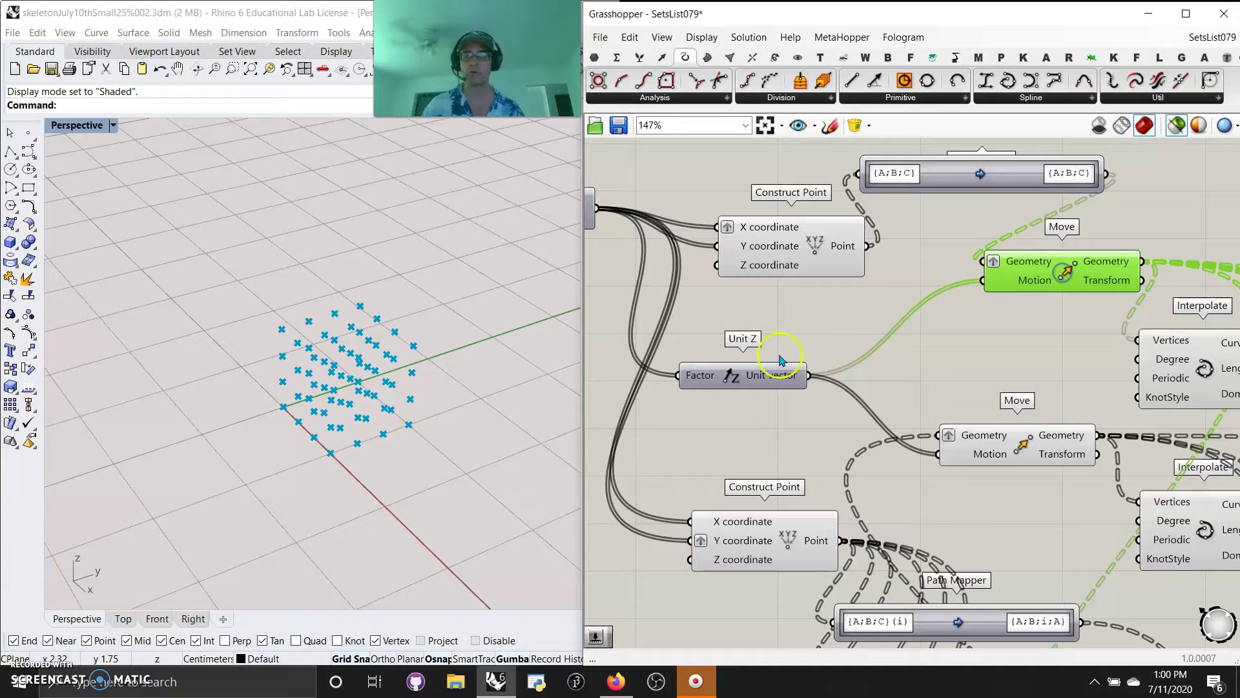
{"action": "right_click_drag", "start_coordinate": [355, 451], "coordinate": [357, 433]}
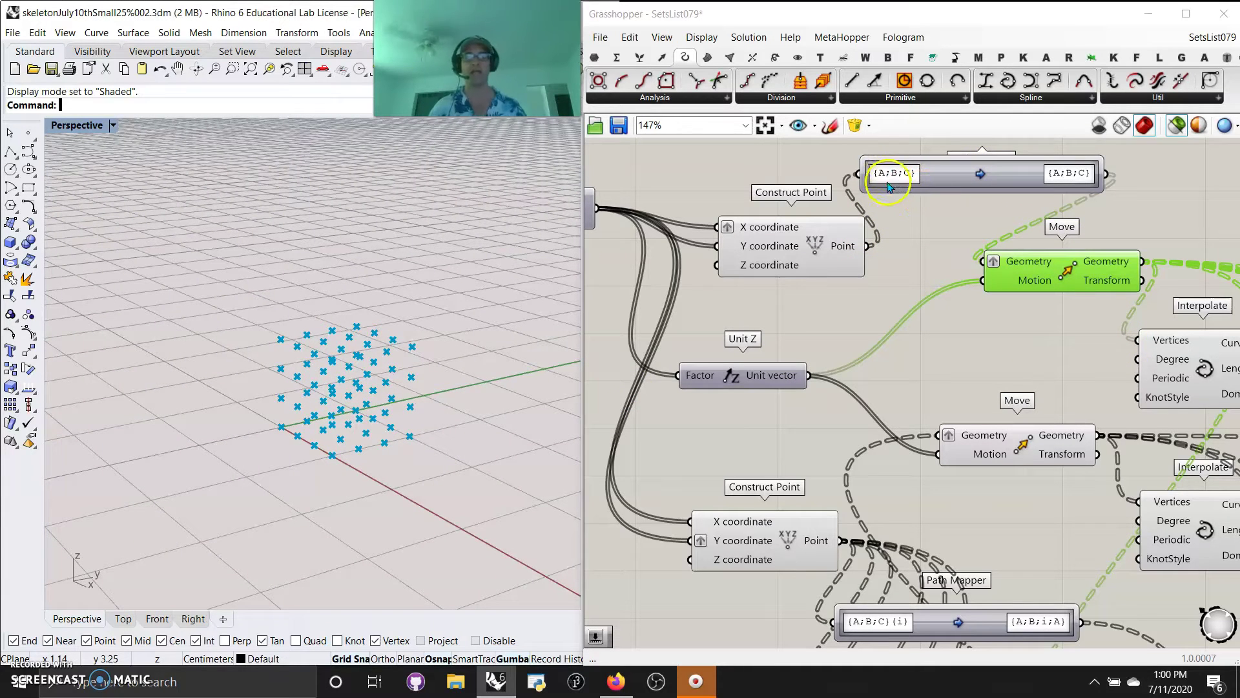
- Reposition the upper Move, Unit Z and lower Move components slightly to tidy the canvas layout
{"action": "right_click_drag", "start_coordinate": [894, 369], "coordinate": [921, 321]}
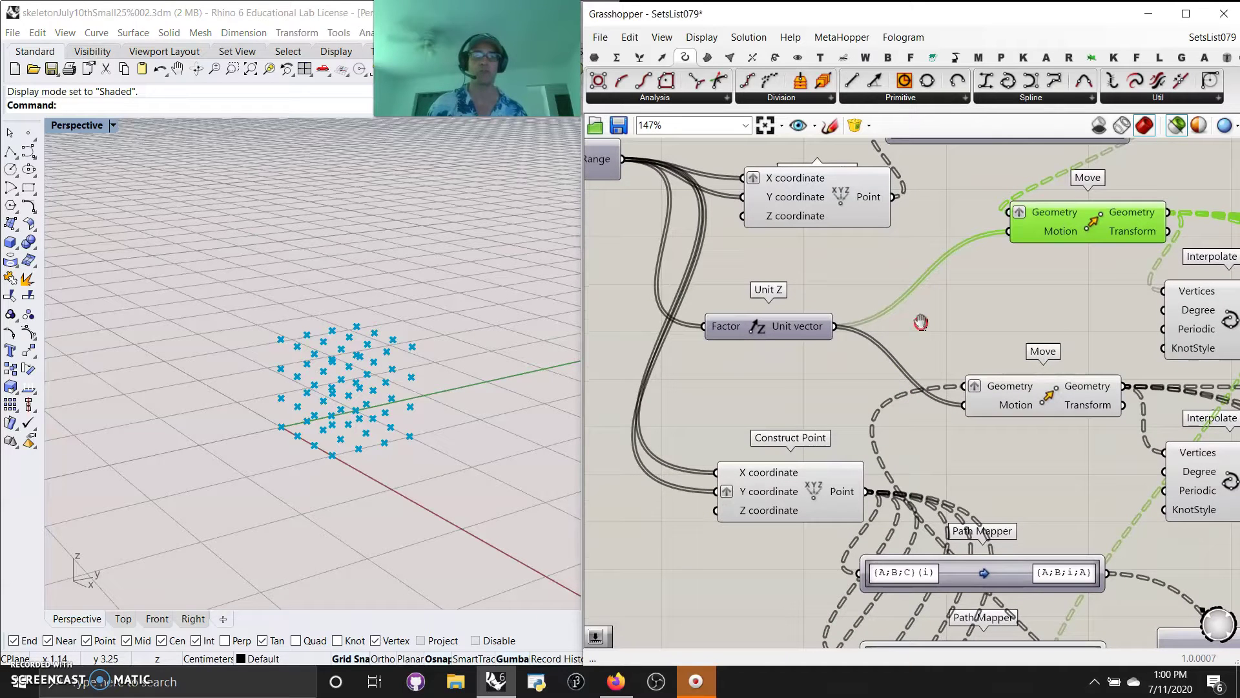
{"action": "left_click_drag", "start_coordinate": [1099, 236], "coordinate": [1090, 254]}
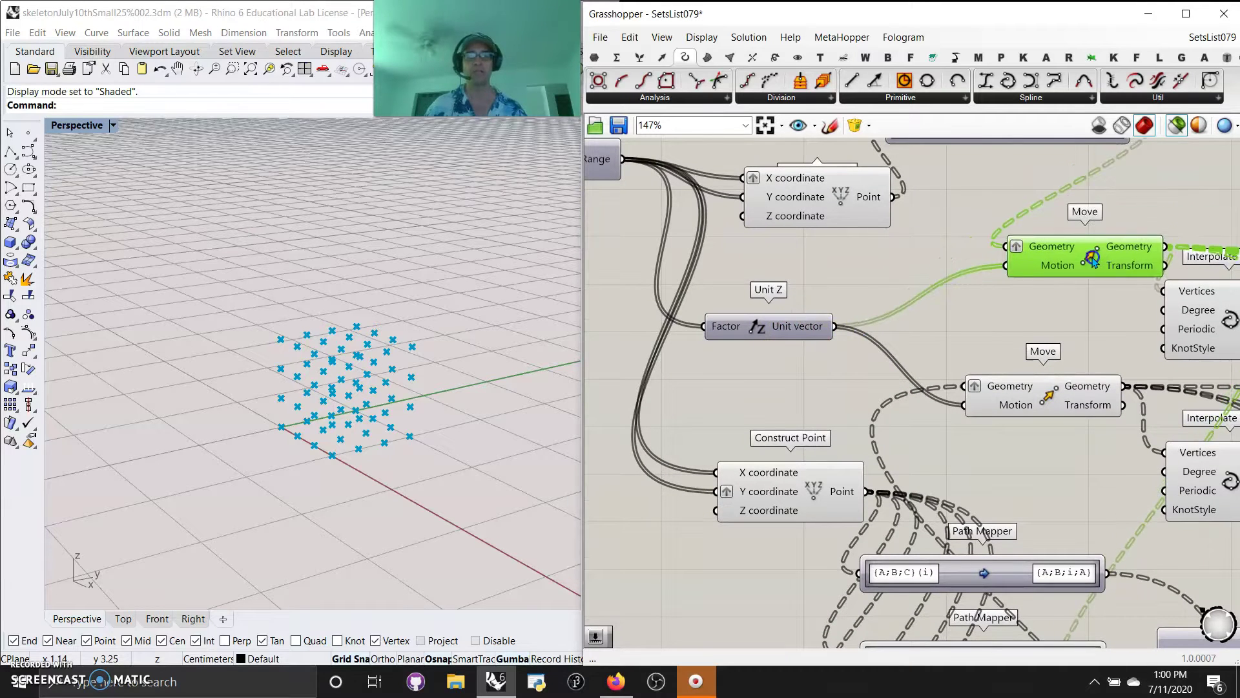
{"action": "left_click_drag", "start_coordinate": [788, 335], "coordinate": [856, 296]}
{"action": "right_click_drag", "start_coordinate": [855, 296], "coordinate": [788, 398]}
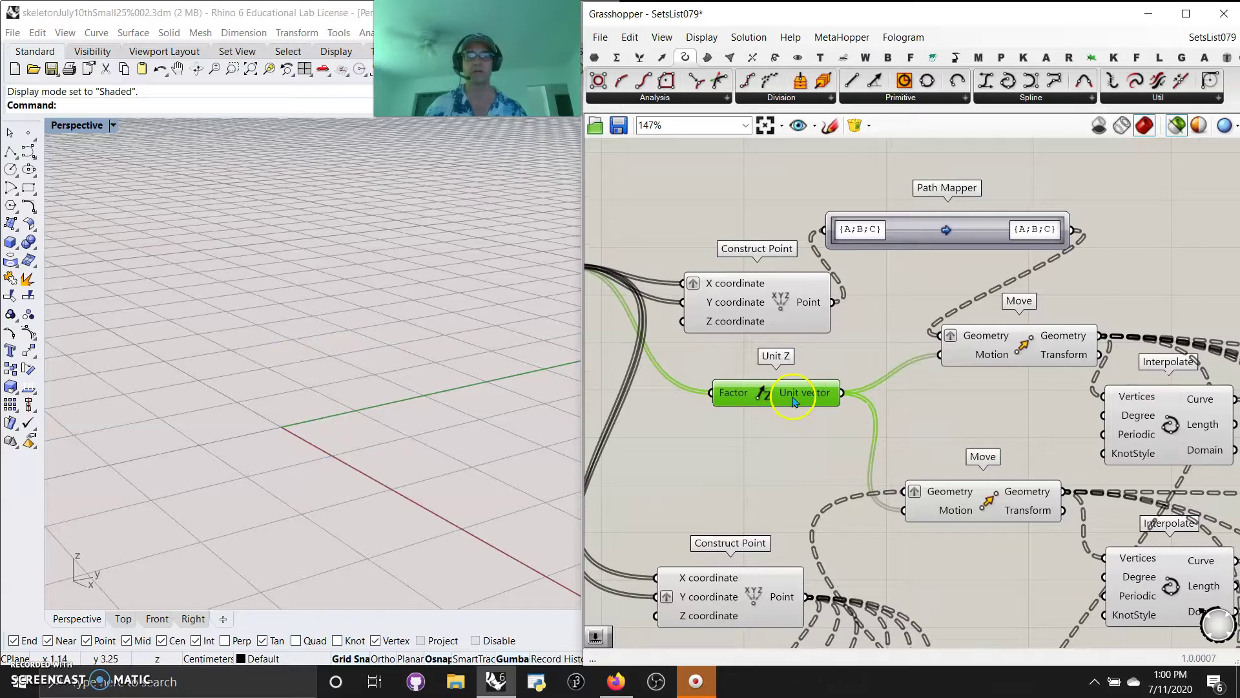
{"action": "left_click", "coordinate": [990, 362]}
{"action": "right_click_drag", "start_coordinate": [1146, 445], "coordinate": [965, 362]}
{"action": "mouse_move", "coordinate": [837, 424]}
{"action": "left_mouse_down"}
{"action": "mouse_move", "coordinate": [837, 407]}
{"action": "mouse_move", "coordinate": [846, 443]}
{"action": "left_mouse_up"}
- Preview the curves of the upper Interpolate component and trace them back to the upper Path Mapper
{"action": "left_click", "coordinate": [1006, 349]}
{"action": "mouse_move", "coordinate": [510, 452]}
{"action": "right_mouse_down"}
{"action": "mouse_move", "coordinate": [507, 438]}
{"action": "mouse_move", "coordinate": [493, 462]}
{"action": "right_mouse_up"}
{"action": "right_click_drag", "start_coordinate": [1138, 347], "coordinate": [949, 309]}
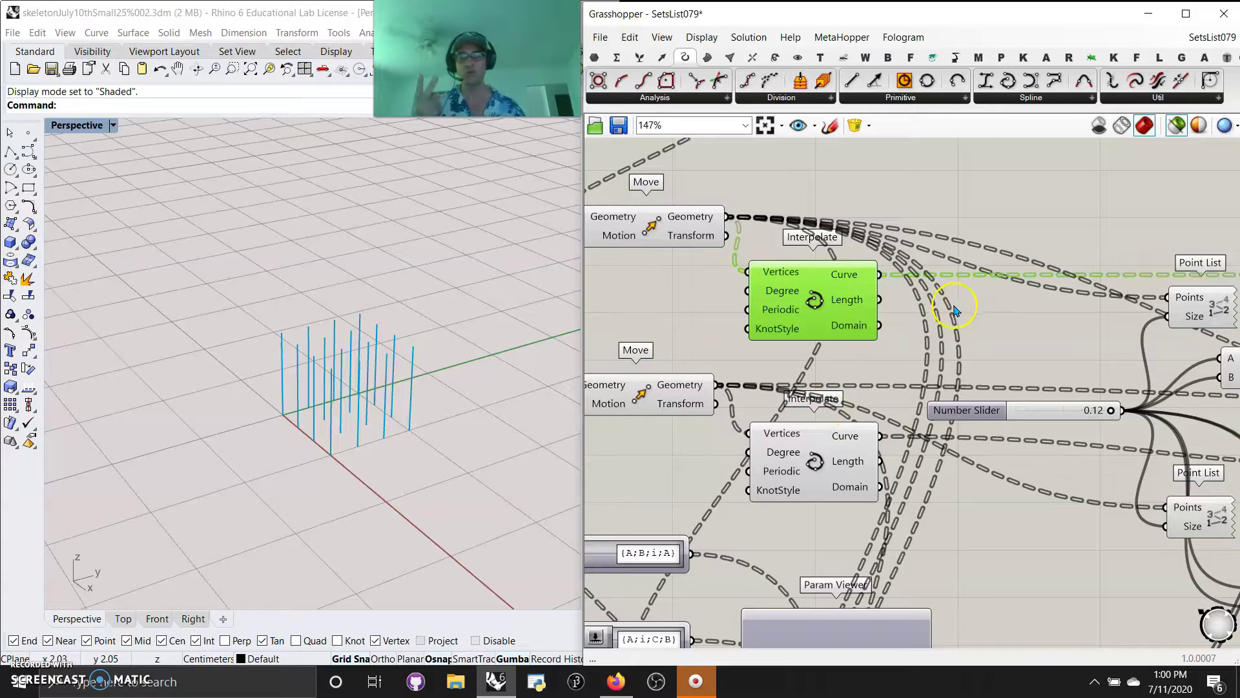
{"action": "mouse_move", "coordinate": [660, 256]}
{"action": "right_mouse_down"}
{"action": "mouse_move", "coordinate": [768, 339]}
{"action": "mouse_move", "coordinate": [854, 357]}
{"action": "right_mouse_up"}
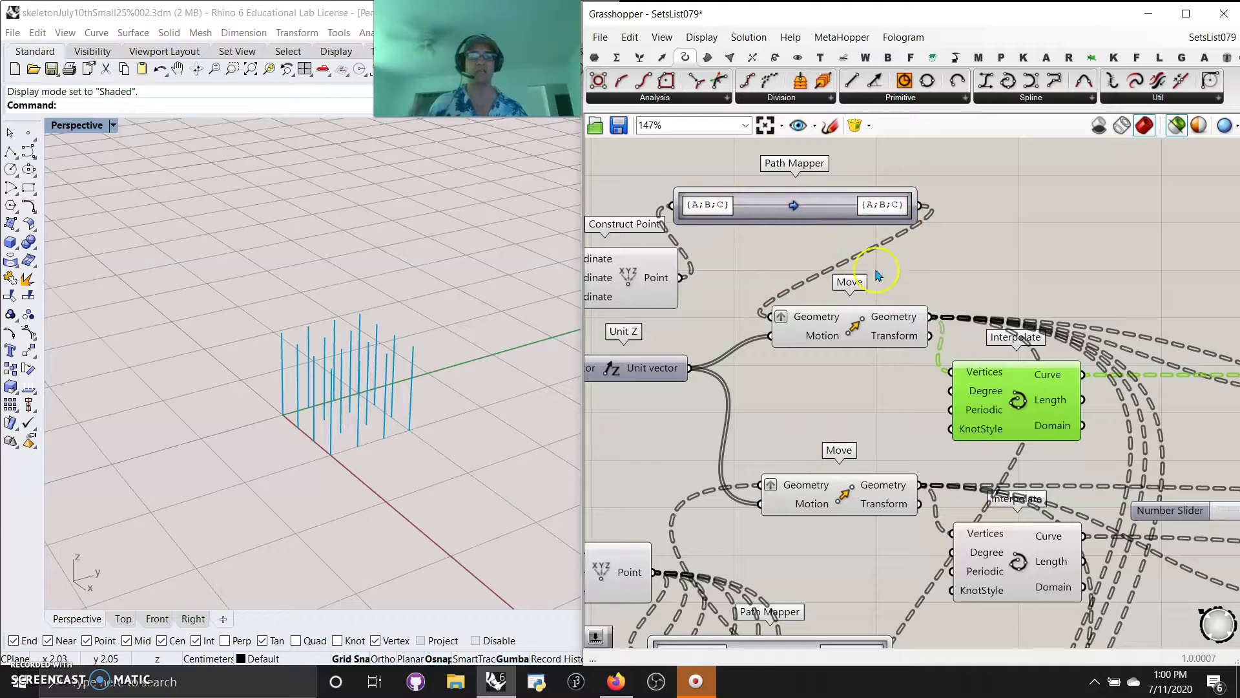
- Preview the output of the upper Point List component and the geometry of the upper Pipe component
{"action": "right_click_drag", "start_coordinate": [1004, 274], "coordinate": [870, 173]}
{"action": "right_click_drag", "start_coordinate": [1047, 334], "coordinate": [852, 320]}
{"action": "right_click_drag", "start_coordinate": [933, 330], "coordinate": [859, 305]}
{"action": "left_click", "coordinate": [965, 265]}
{"action": "right_click_drag", "start_coordinate": [427, 441], "coordinate": [447, 434]}
{"action": "right_click_drag", "start_coordinate": [1088, 284], "coordinate": [886, 284]}
{"action": "left_click", "coordinate": [996, 292]}
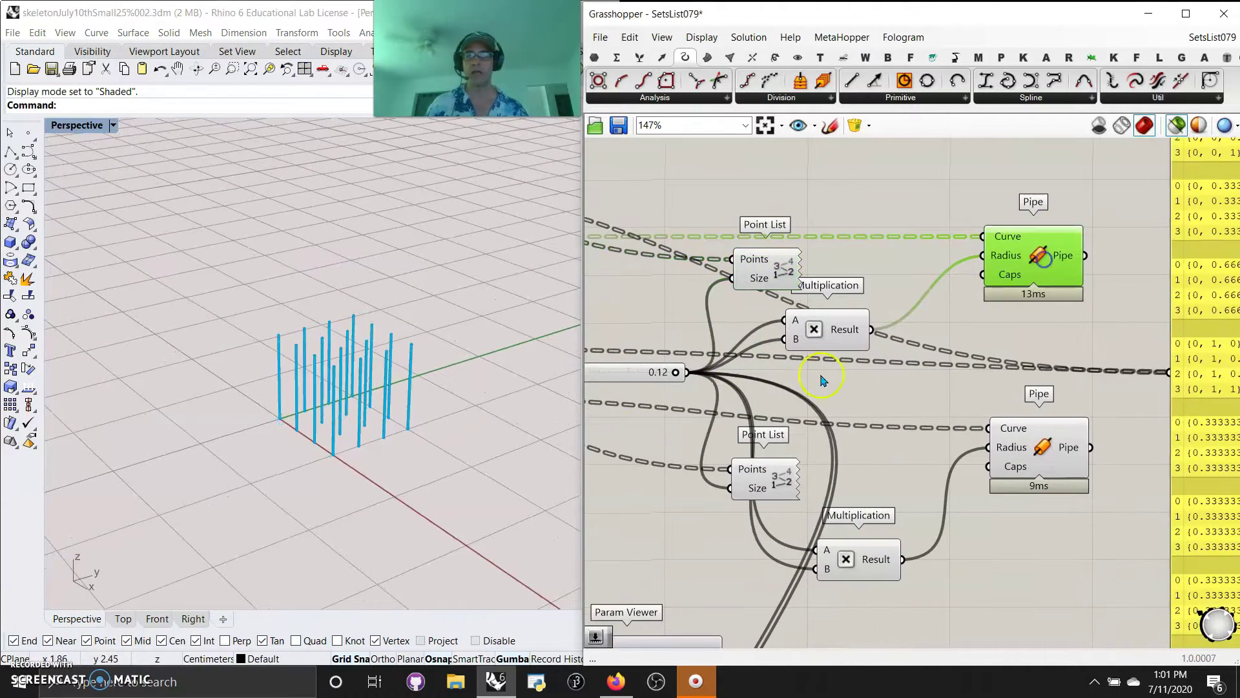
- View the mapping options available for the upper Path Mapper without choosing any
{"action": "right_click_drag", "start_coordinate": [788, 389], "coordinate": [1087, 392]}
{"action": "right_click_drag", "start_coordinate": [774, 297], "coordinate": [982, 380]}
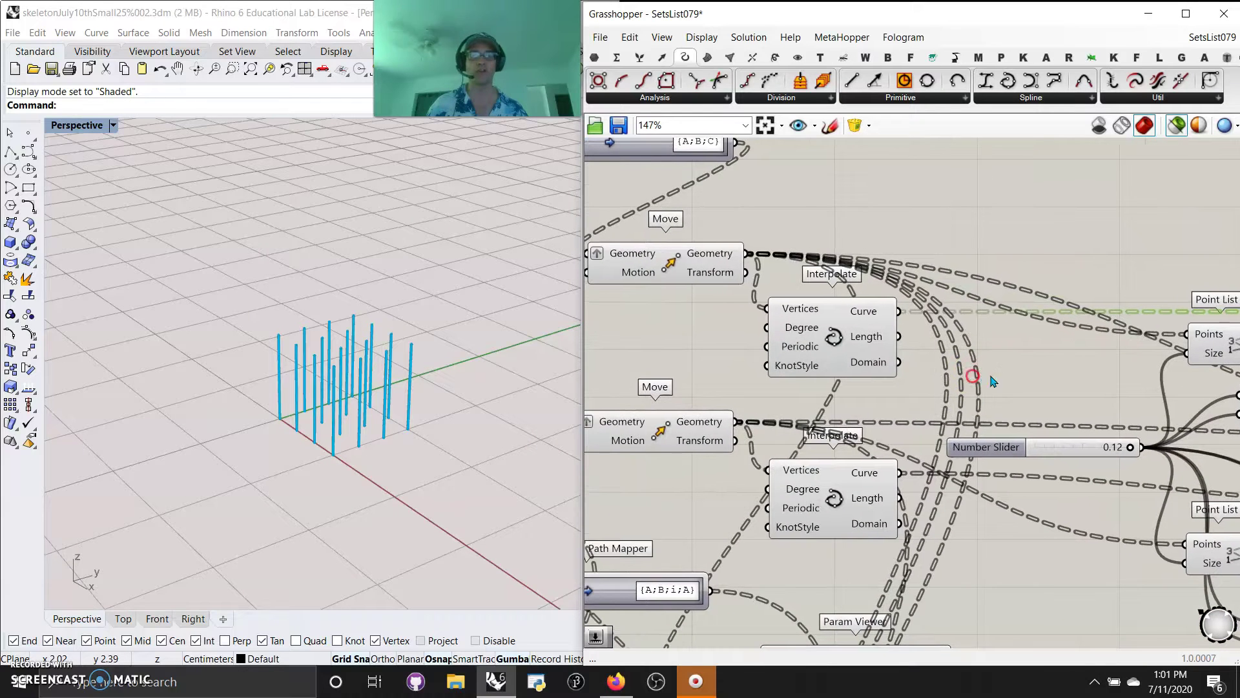
{"action": "right_click_drag", "start_coordinate": [672, 286], "coordinate": [836, 407]}
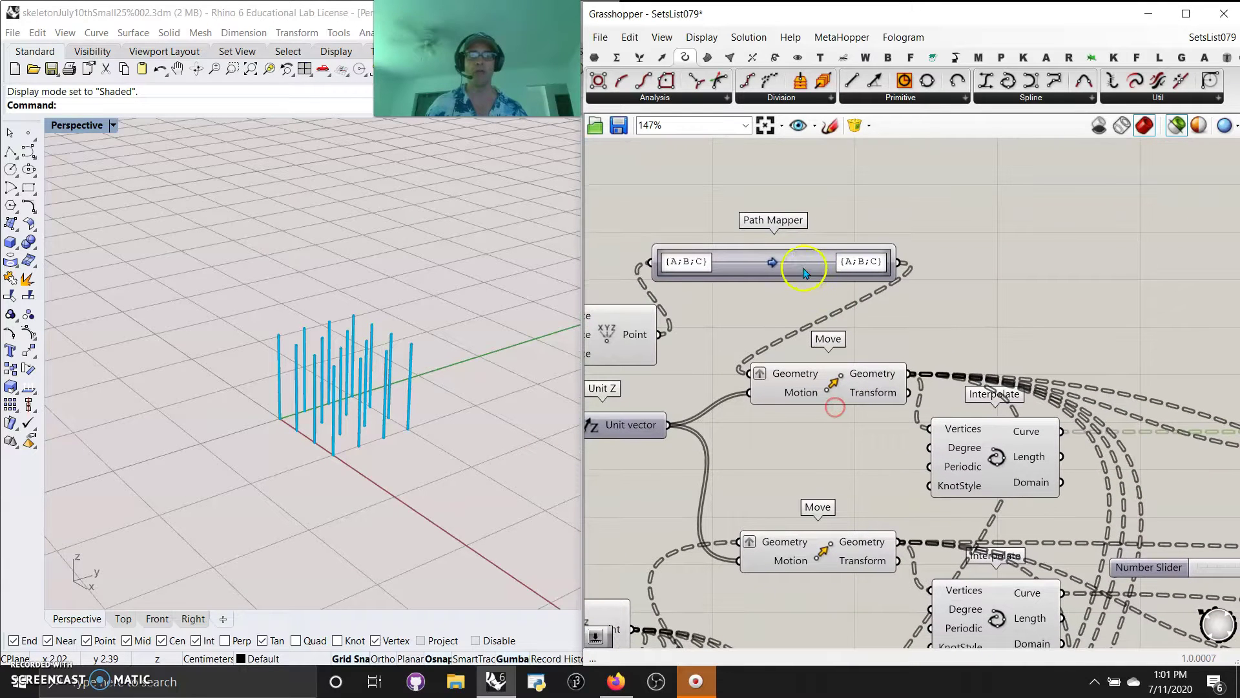
{"action": "right_click", "coordinate": [774, 265]}
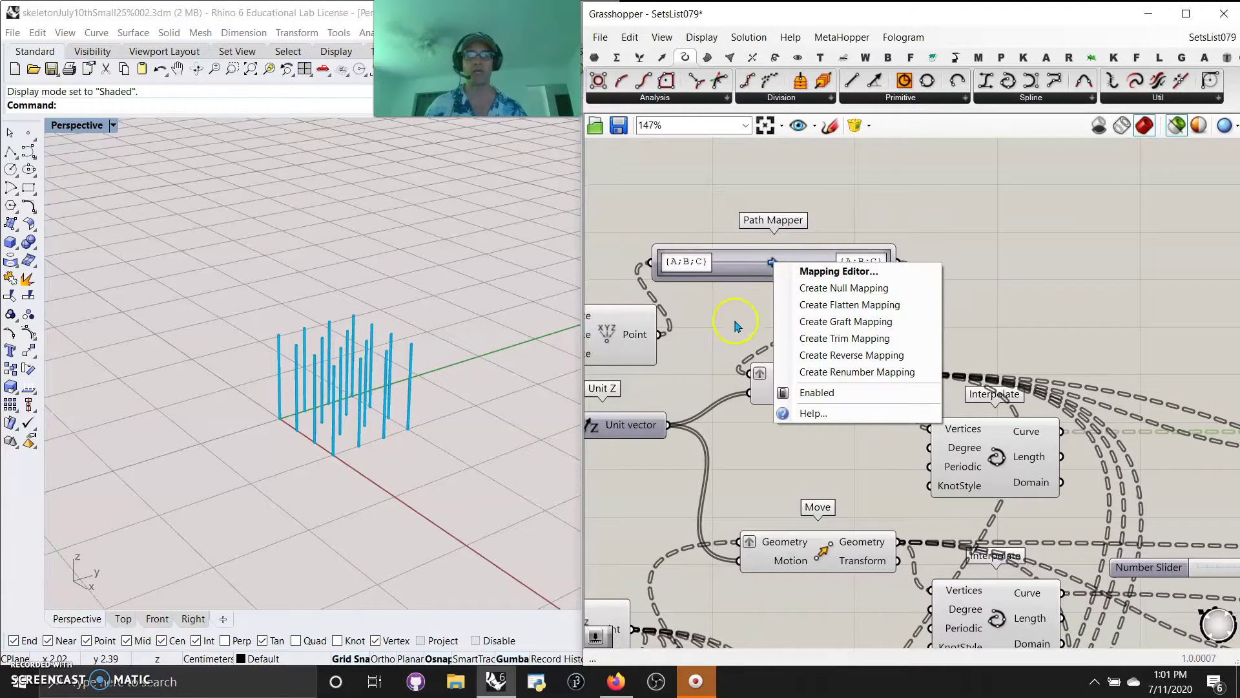
{"action": "left_click", "coordinate": [740, 321]}
{"action": "right_click", "coordinate": [771, 267]}
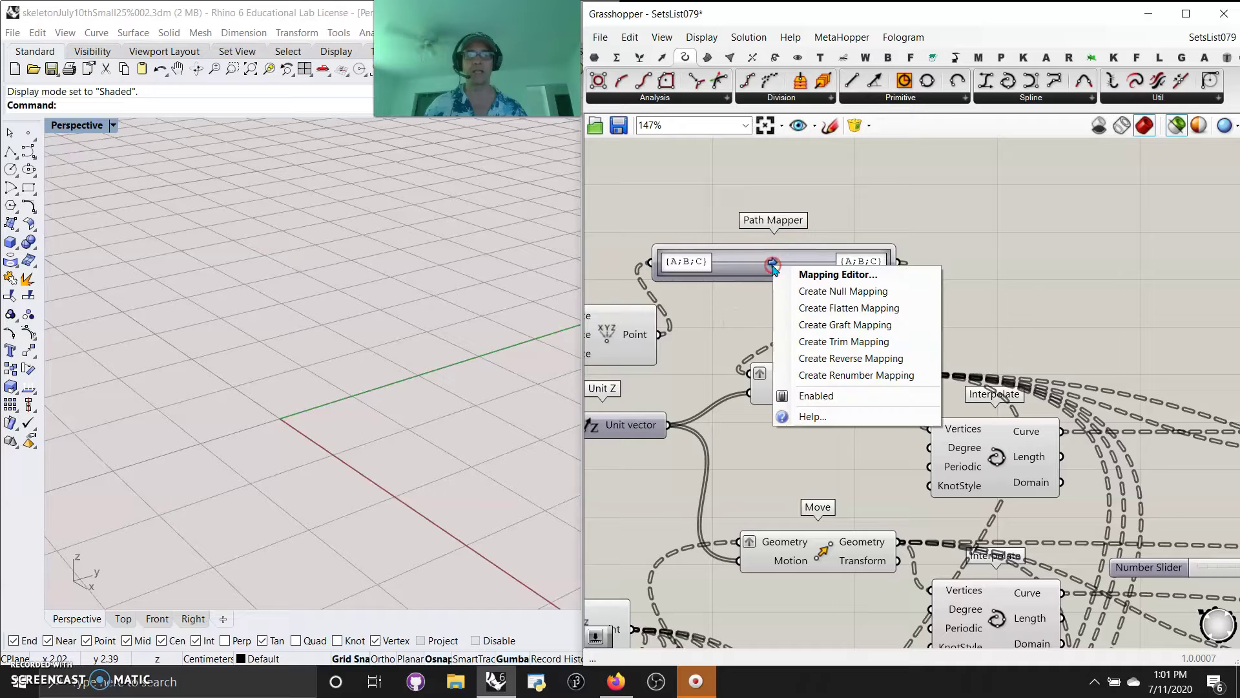
{"action": "left_click", "coordinate": [736, 328]}
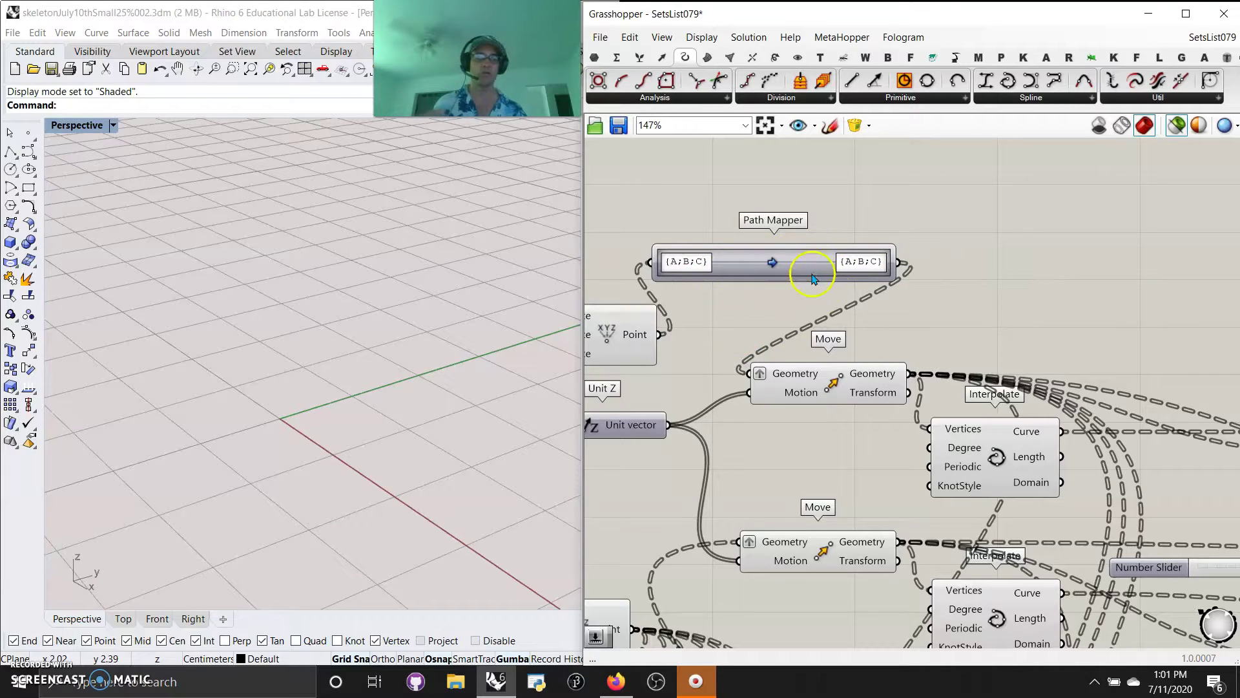
- Open the upper Path Mapper's expression editor to view its source and target masks, and close it without changes
{"action": "scroll", "coordinate": [812, 273], "scroll_direction": "down", "scroll_amount": 4}
{"action": "scroll", "coordinate": [831, 216], "scroll_direction": "up", "scroll_amount": 2}
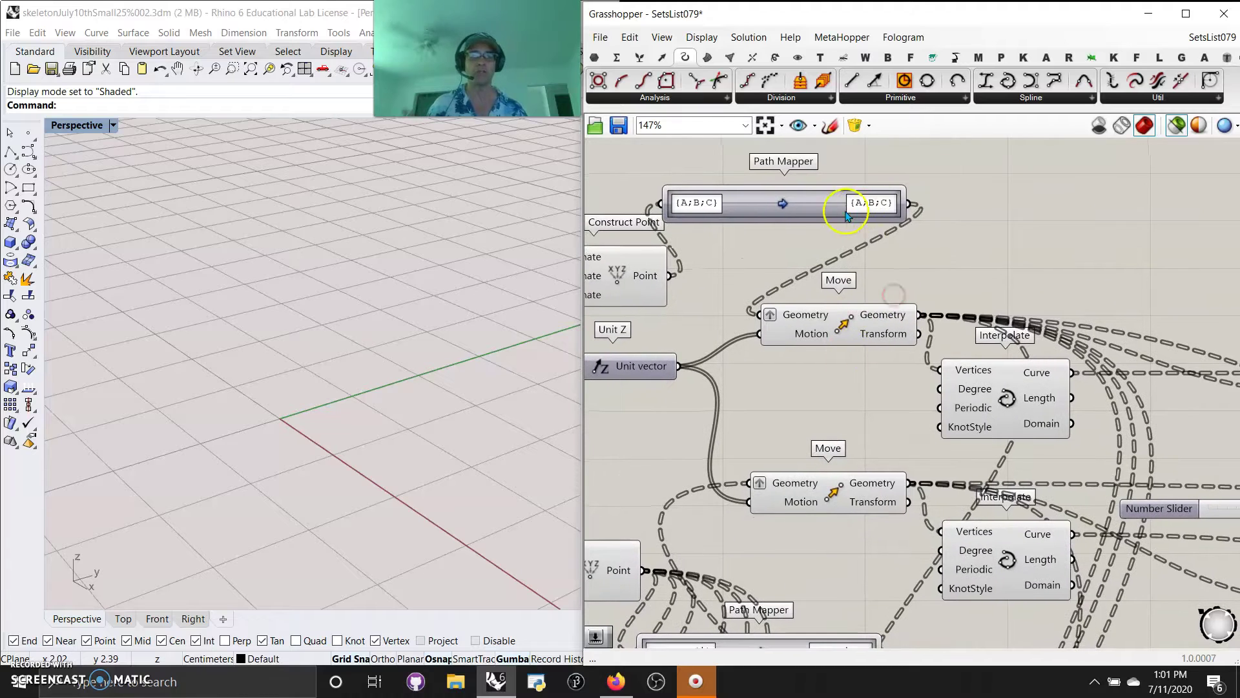
{"action": "double_click", "coordinate": [784, 206]}
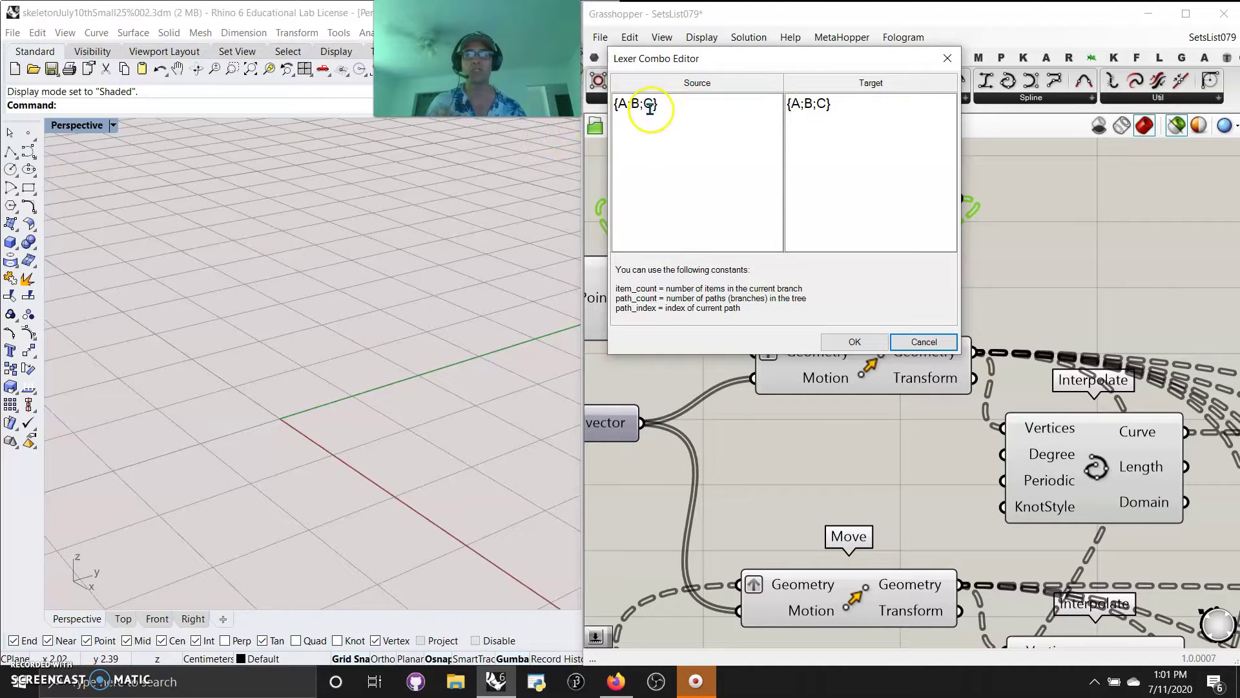
{"action": "left_click", "coordinate": [924, 342]}
- Preview the curves of the lower Interpolate component and look over the components it connects to
{"action": "right_click_drag", "start_coordinate": [1084, 359], "coordinate": [984, 122]}
{"action": "right_click_drag", "start_coordinate": [1053, 381], "coordinate": [1079, 223]}
{"action": "scroll", "coordinate": [794, 327], "scroll_direction": "up", "scroll_amount": 3}
{"action": "right_click_drag", "start_coordinate": [794, 327], "coordinate": [811, 421]}
{"action": "scroll", "coordinate": [841, 414], "scroll_direction": "down", "scroll_amount": 5}
{"action": "left_click", "coordinate": [952, 410]}
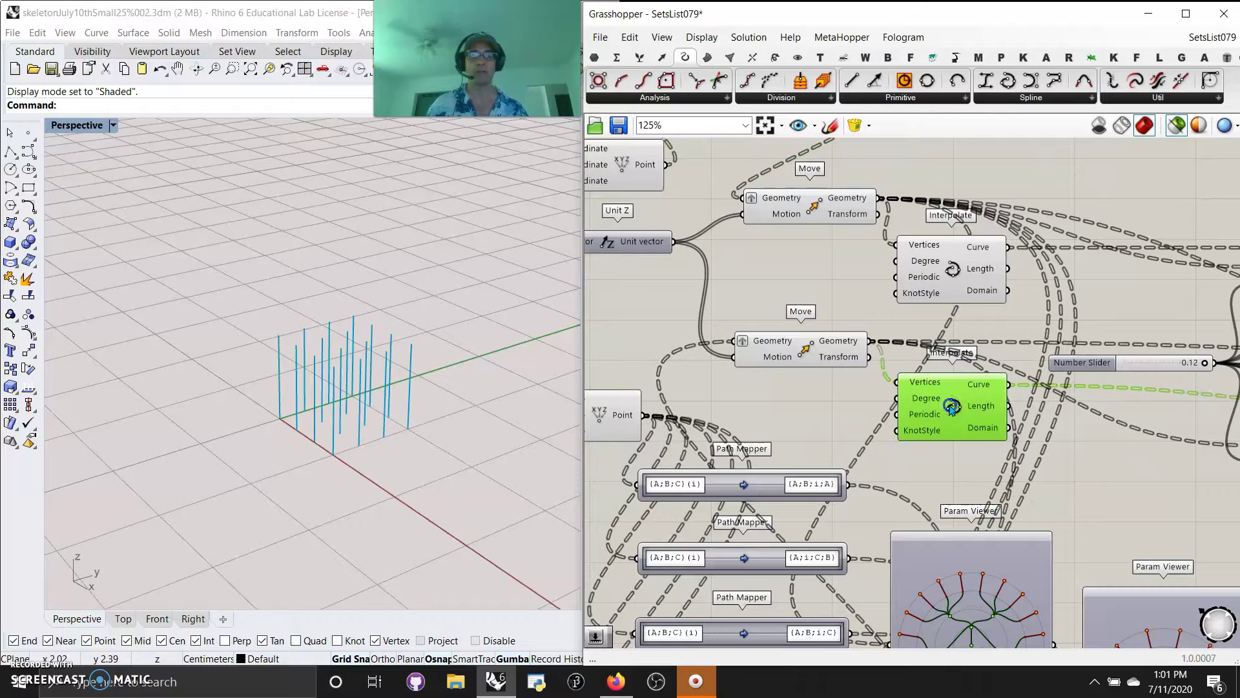
{"action": "right_click_drag", "start_coordinate": [1126, 484], "coordinate": [808, 412]}
{"action": "left_click", "coordinate": [1034, 385]}
{"action": "right_click_drag", "start_coordinate": [1080, 418], "coordinate": [1030, 353]}
{"action": "left_click", "coordinate": [1048, 379]}
{"action": "left_click", "coordinate": [890, 465]}
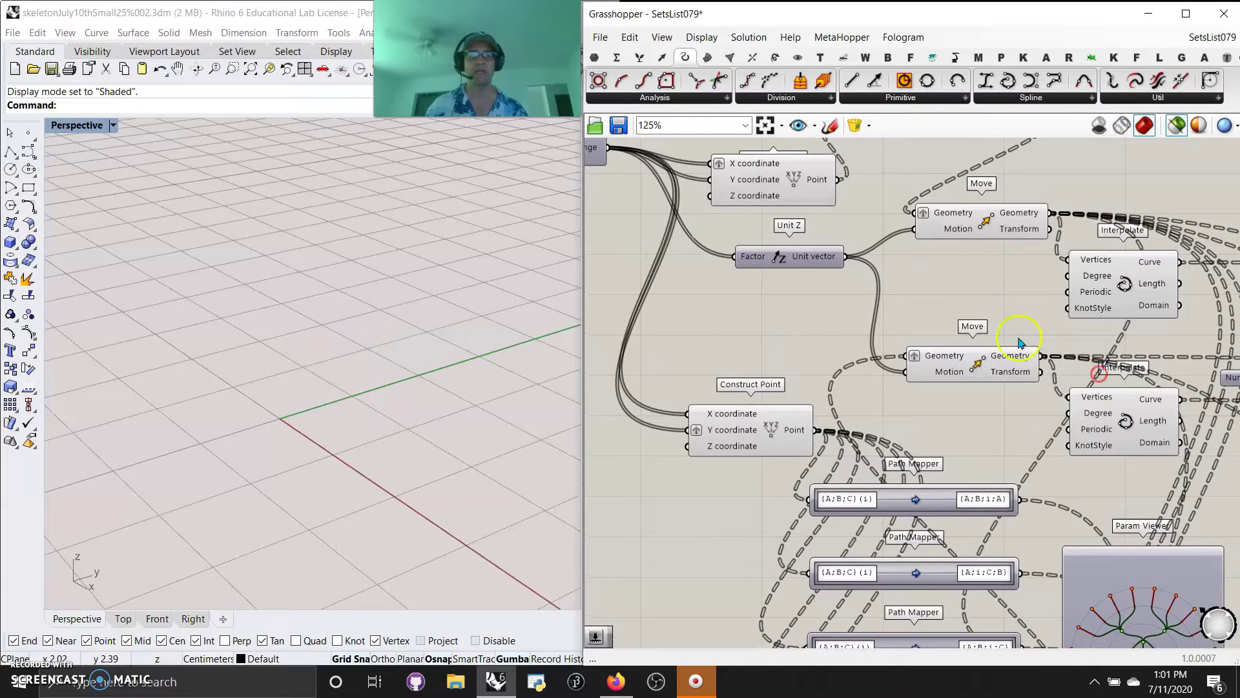
- Shift the lower Move component slightly and preview its points, checking them against the {A;B;i;A} Path Mapper
{"action": "mouse_move", "coordinate": [963, 385]}
{"action": "left_mouse_down"}
{"action": "mouse_move", "coordinate": [966, 413]}
{"action": "mouse_move", "coordinate": [949, 392]}
{"action": "left_mouse_up"}
{"action": "right_click_drag", "start_coordinate": [1002, 434], "coordinate": [873, 287]}
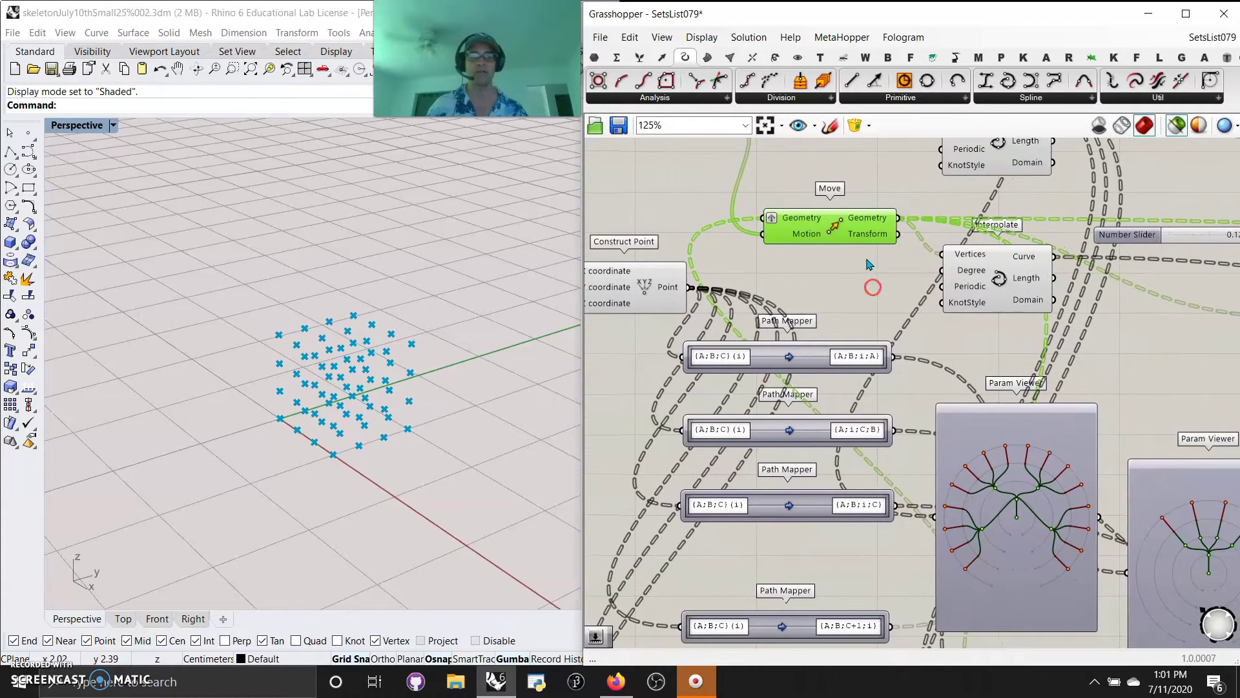
{"action": "left_click", "coordinate": [790, 363]}
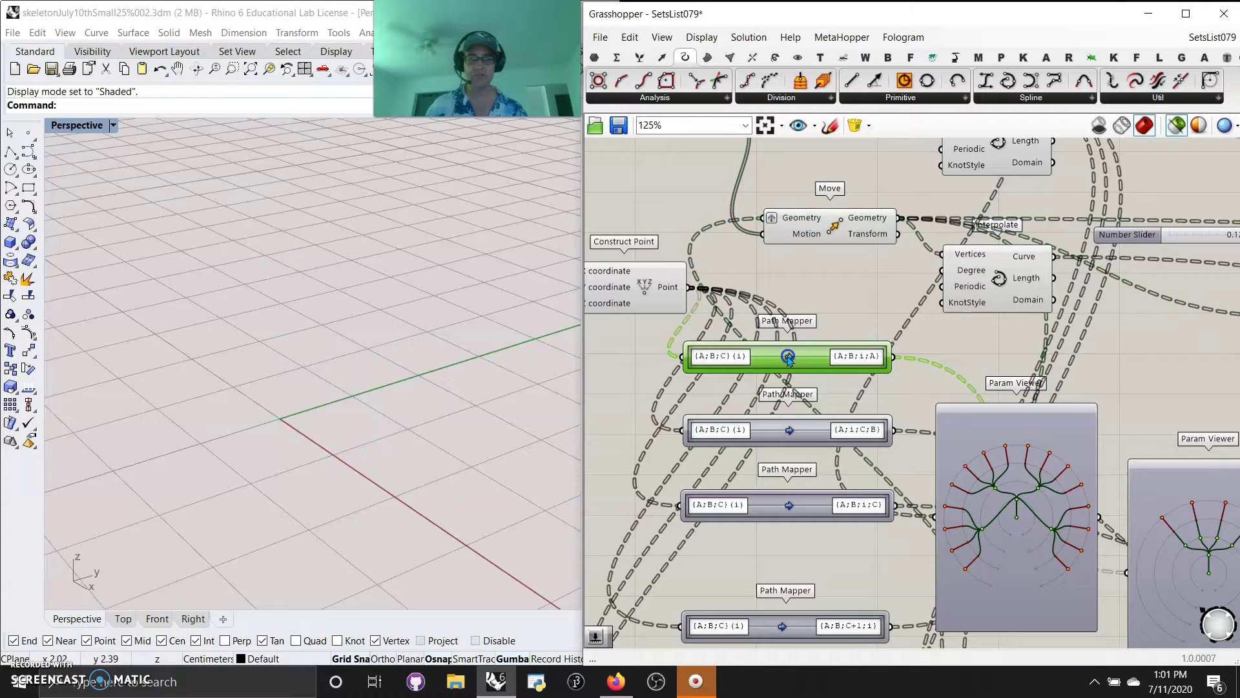
{"action": "left_click", "coordinate": [846, 234]}
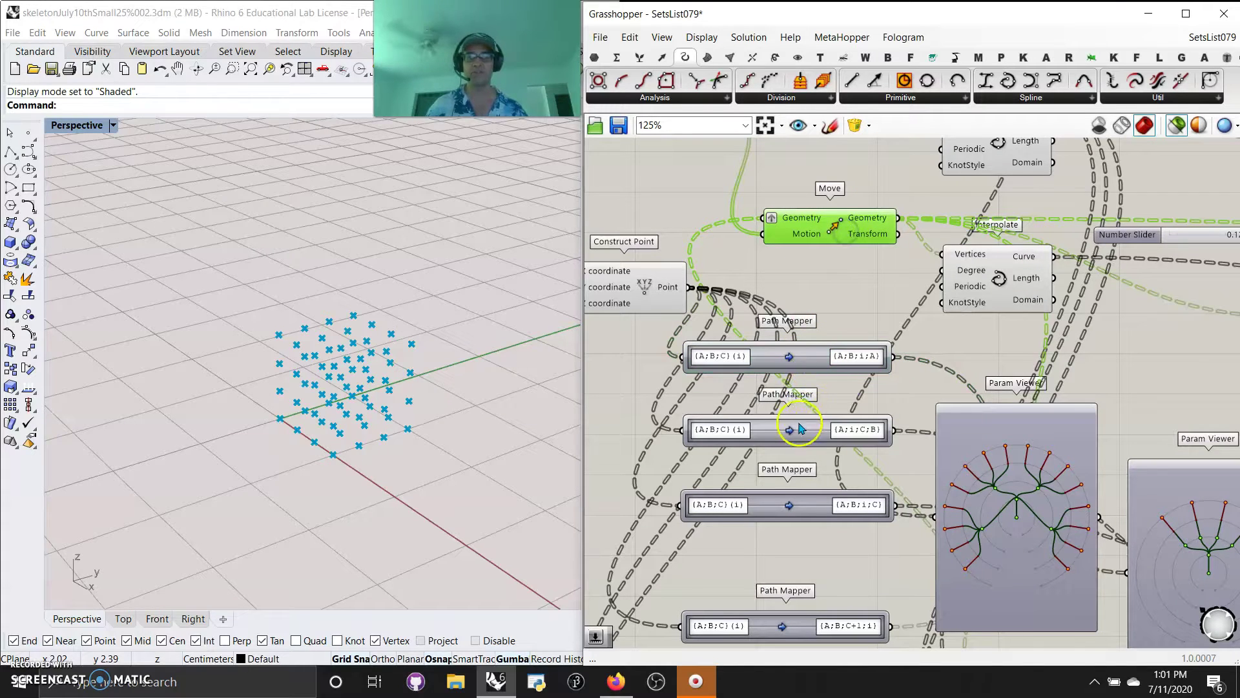
{"action": "mouse_move", "coordinate": [1040, 452]}
{"action": "right_mouse_down"}
{"action": "mouse_move", "coordinate": [977, 310]}
{"action": "mouse_move", "coordinate": [981, 292]}
{"action": "right_mouse_up"}
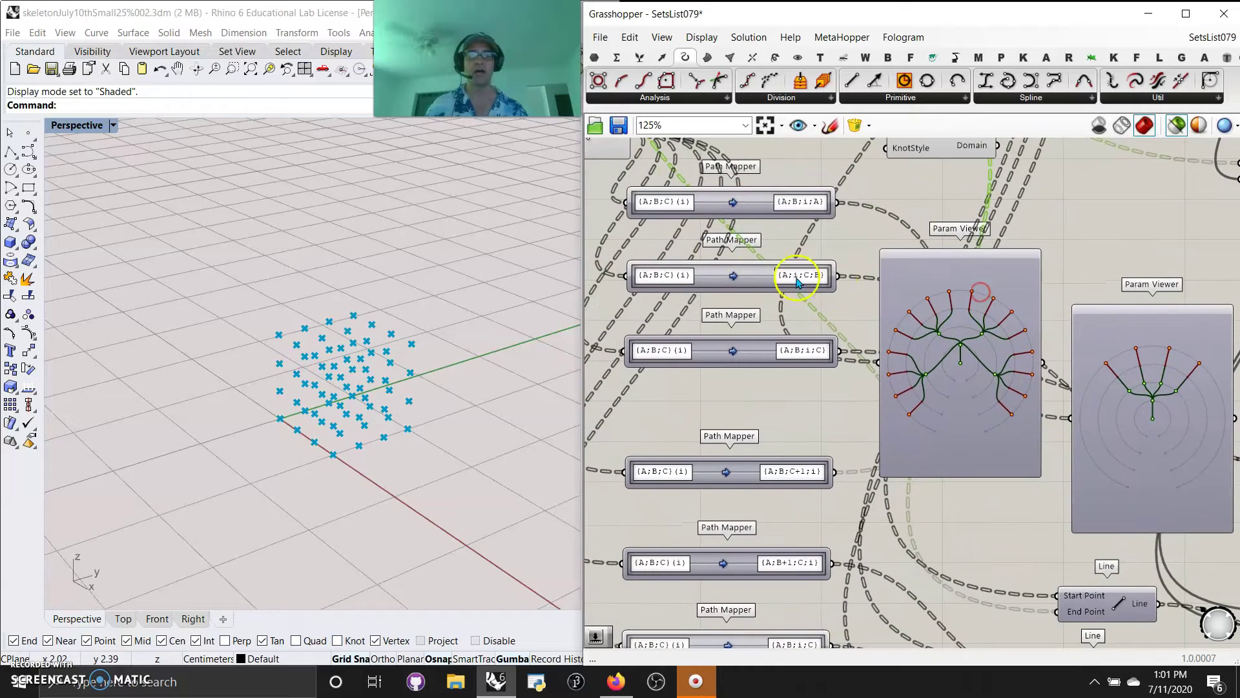
{"action": "right_click_drag", "start_coordinate": [982, 193], "coordinate": [929, 248]}
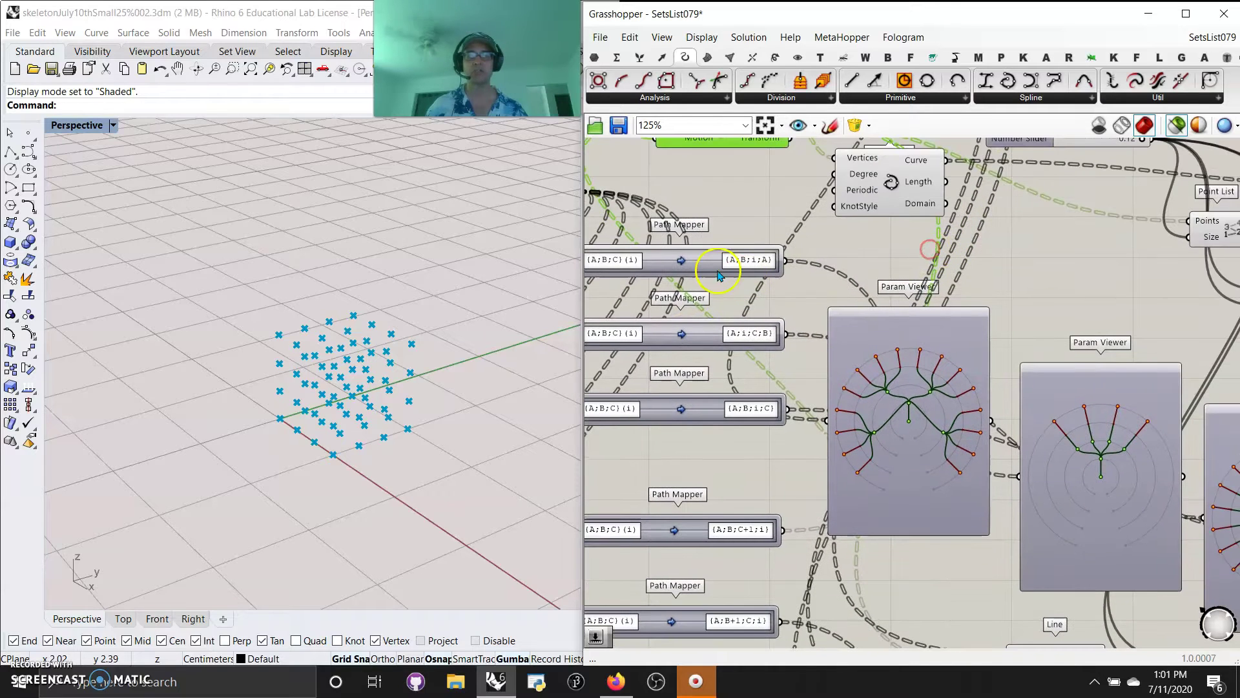
{"action": "left_click", "coordinate": [686, 262]}
{"action": "right_click_drag", "start_coordinate": [825, 266], "coordinate": [973, 350]}
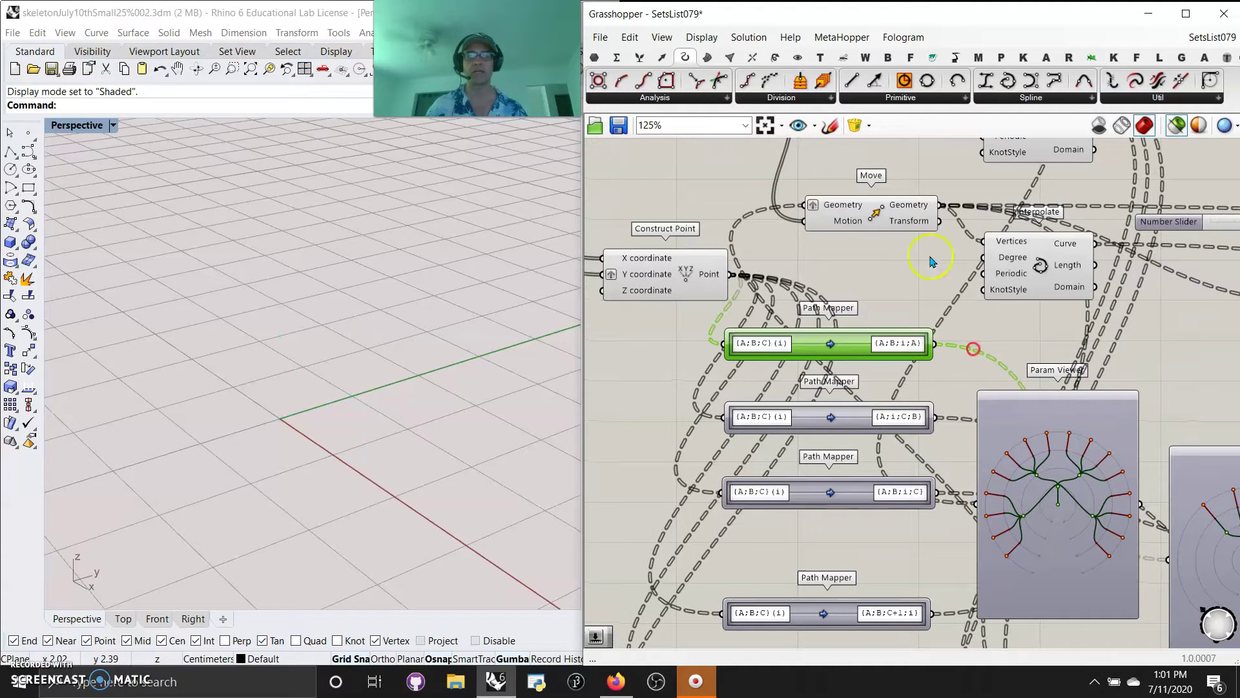
{"action": "left_click", "coordinate": [882, 218]}
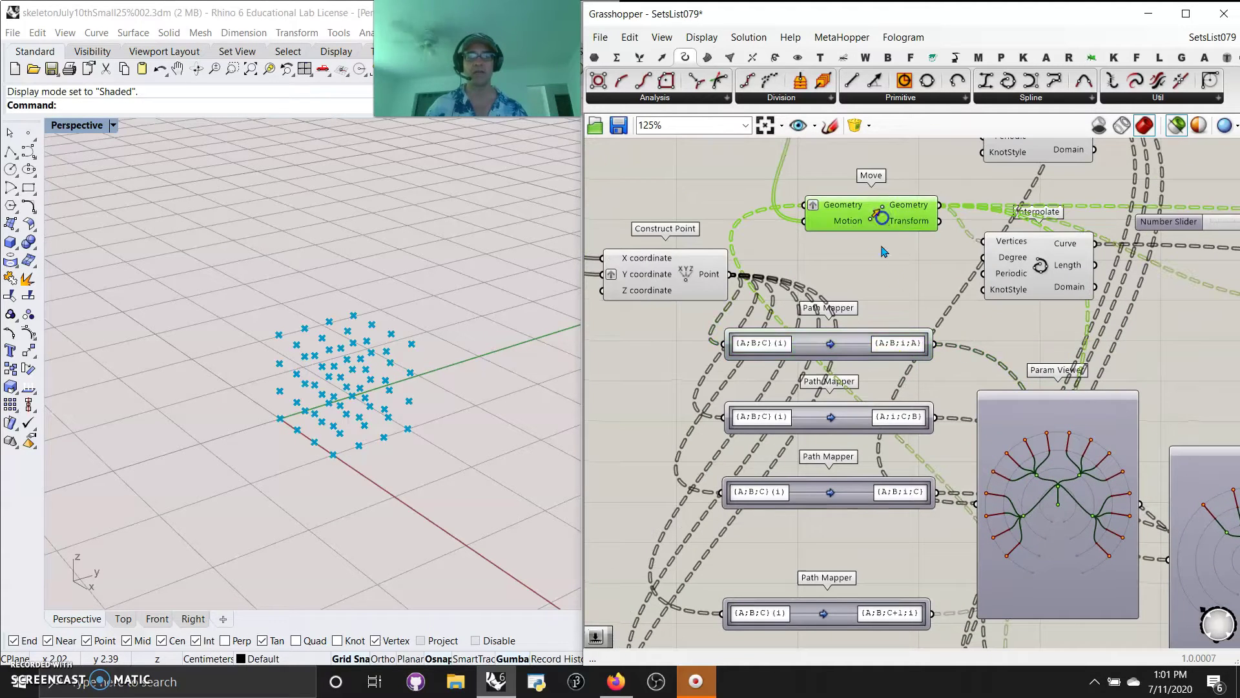
- Wire the {A;B;i;A} Path Mapper into the lower Move's geometry input and preview the moved points
{"action": "left_click", "coordinate": [936, 343]}
{"action": "right_click_drag", "start_coordinate": [947, 393], "coordinate": [811, 178]}
{"action": "right_click_drag", "start_coordinate": [877, 416], "coordinate": [1010, 623]}
{"action": "right_click_drag", "start_coordinate": [898, 297], "coordinate": [893, 370]}
{"action": "mouse_move", "coordinate": [885, 318]}
{"action": "right_mouse_down"}
{"action": "mouse_move", "coordinate": [872, 346]}
{"action": "mouse_move", "coordinate": [875, 332]}
{"action": "right_mouse_up"}
{"action": "right_click_drag", "start_coordinate": [952, 500], "coordinate": [856, 223]}
{"action": "right_click_drag", "start_coordinate": [856, 219], "coordinate": [998, 554]}
{"action": "right_click_drag", "start_coordinate": [963, 429], "coordinate": [931, 300]}
{"action": "left_click_drag", "start_coordinate": [796, 304], "coordinate": [785, 284]}
{"action": "right_click_drag", "start_coordinate": [785, 284], "coordinate": [993, 560]}
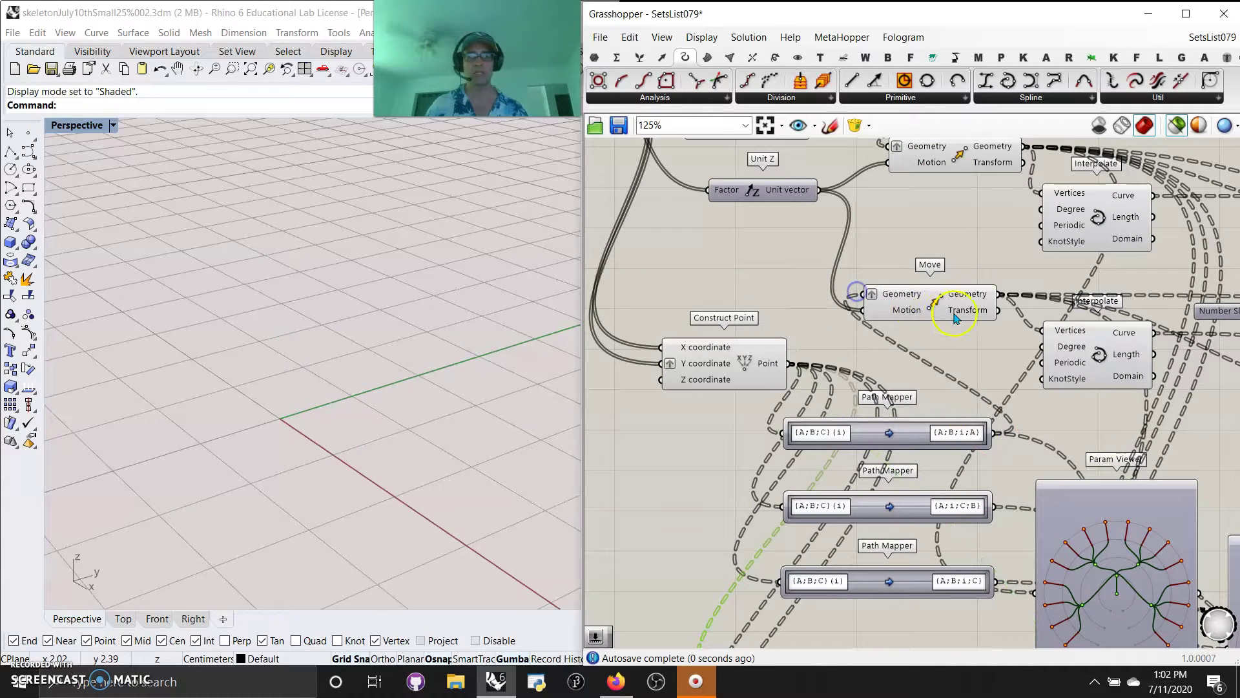
{"action": "left_click", "coordinate": [955, 315]}
- Rewire the lower Move's geometry input to the {A;i;C;B} Path Mapper and after that to the third, {A;B;i;C} Path Mapper
{"action": "left_click_drag", "start_coordinate": [1003, 508], "coordinate": [865, 294], "text": "shift"}
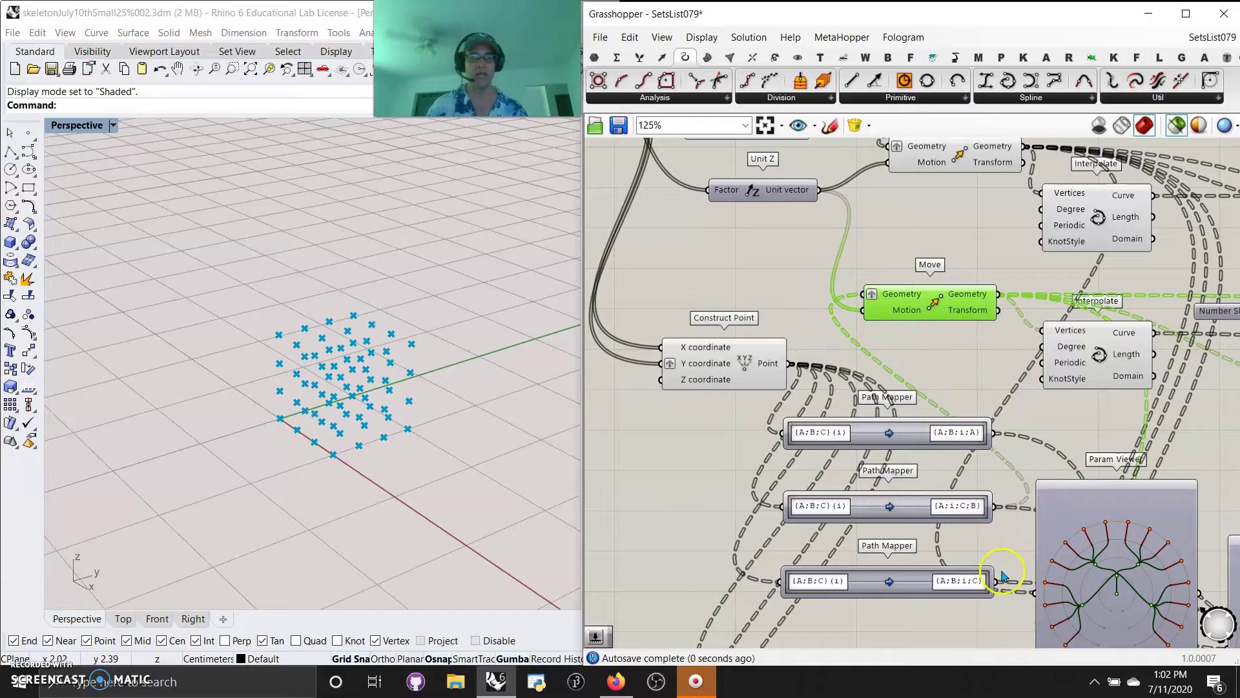
{"action": "left_click_drag", "start_coordinate": [996, 583], "coordinate": [866, 293], "text": "shift"}
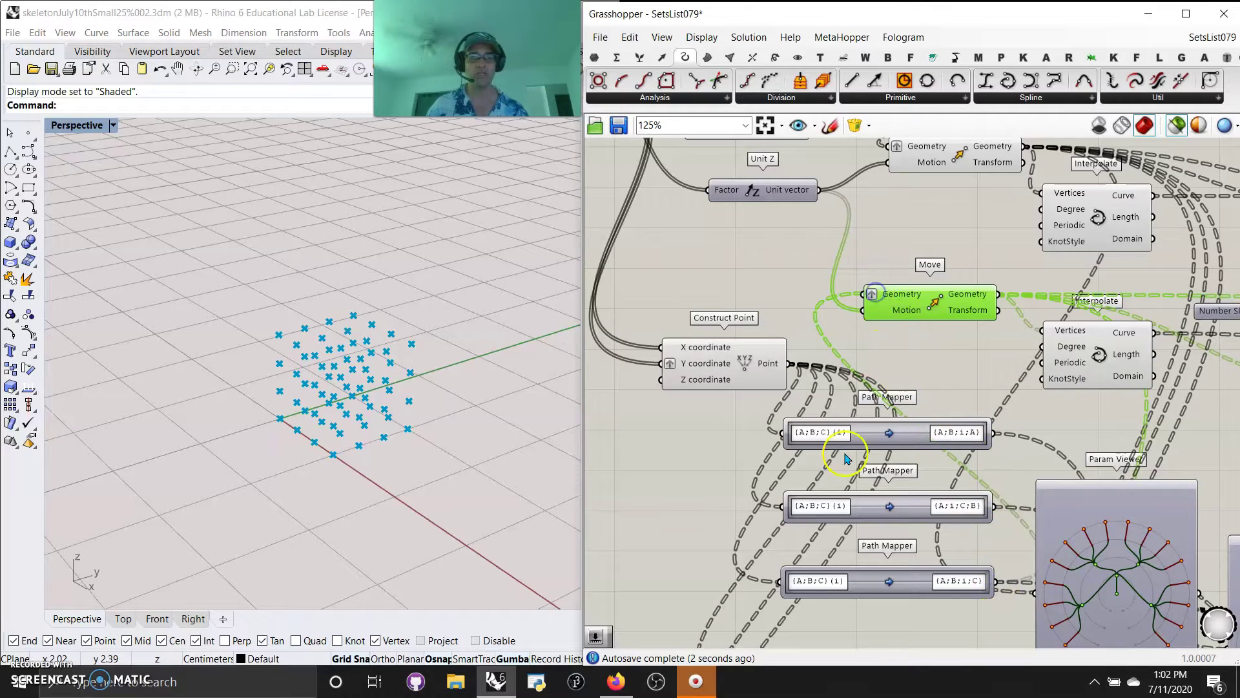
- Widen the Grasshopper window across the viewport so the lower Path Mappers and Param Viewers fit side by side
{"action": "scroll", "coordinate": [869, 445], "scroll_direction": "up", "scroll_amount": 3}
{"action": "scroll", "coordinate": [921, 488], "scroll_direction": "down", "scroll_amount": 3}
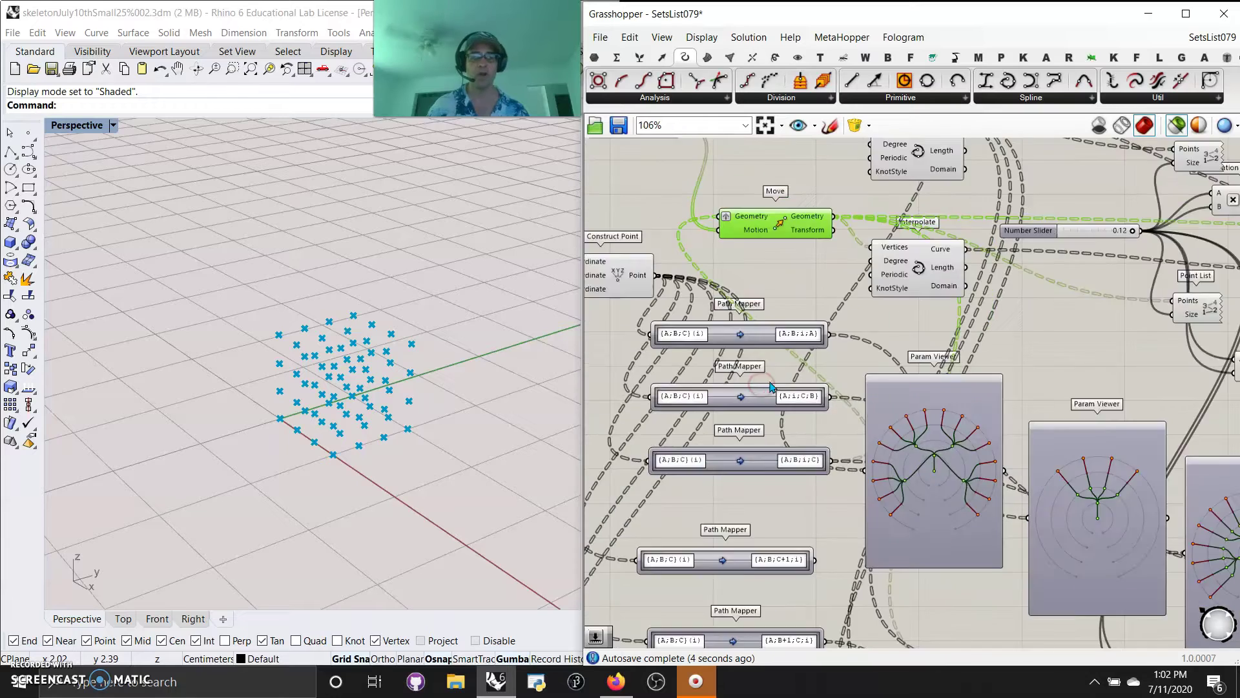
{"action": "scroll", "coordinate": [768, 388], "scroll_direction": "down", "scroll_amount": 2}
{"action": "right_click_drag", "start_coordinate": [901, 450], "coordinate": [763, 315]}
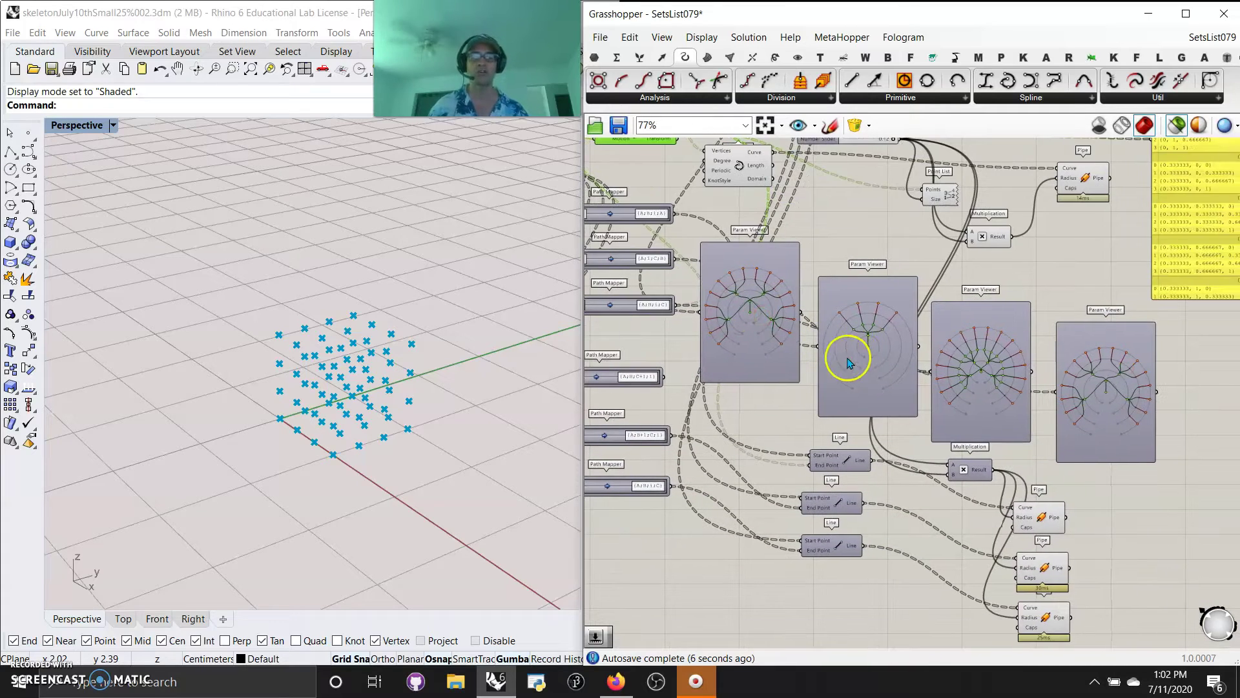
{"action": "right_click_drag", "start_coordinate": [665, 336], "coordinate": [747, 365]}
{"action": "scroll", "coordinate": [682, 232], "scroll_direction": "up", "scroll_amount": 3}
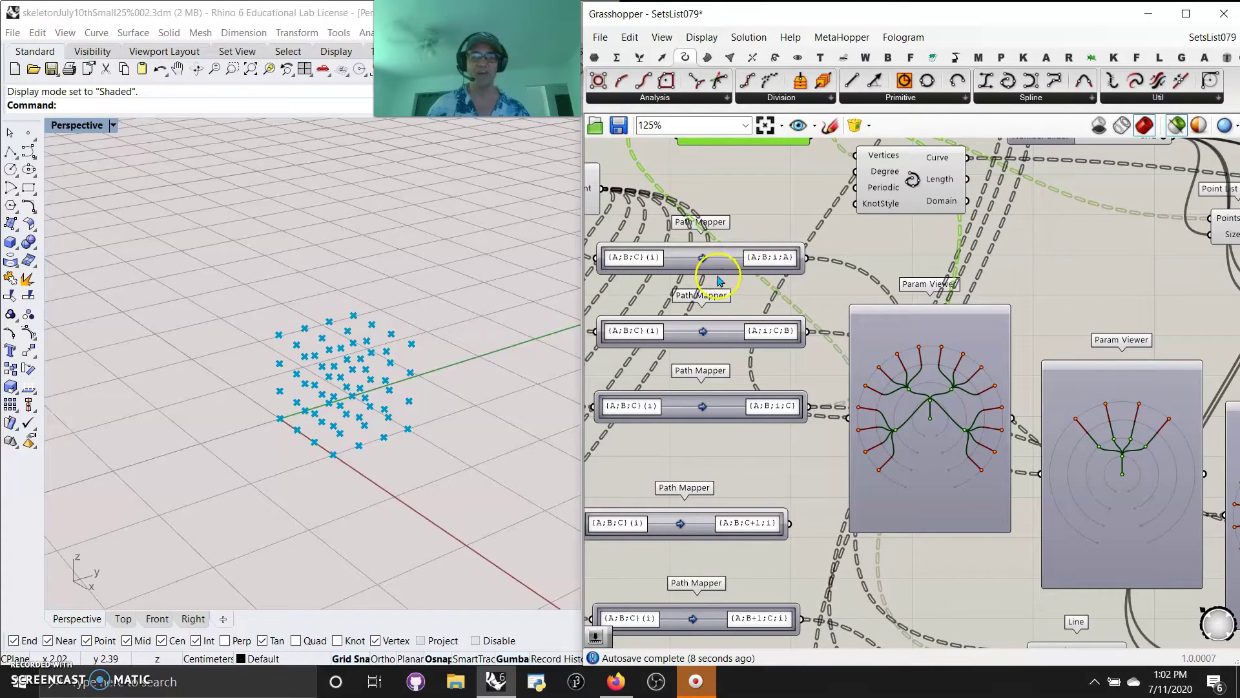
{"action": "left_click_drag", "start_coordinate": [578, 372], "coordinate": [459, 365]}
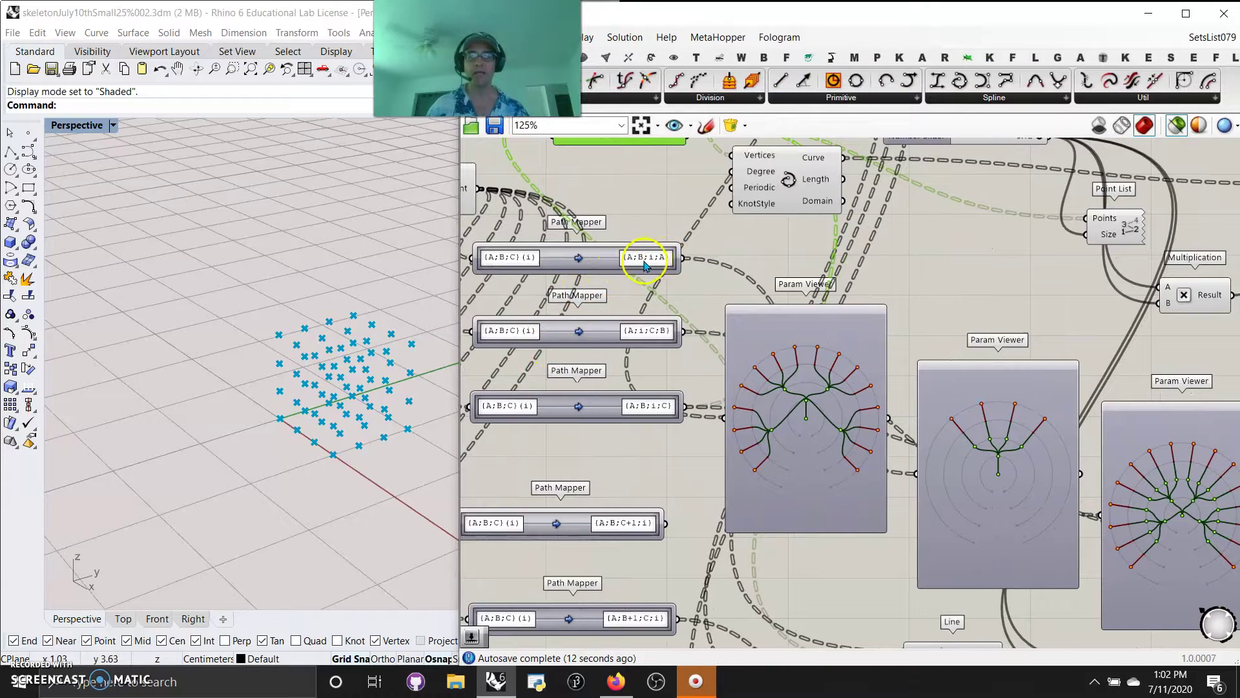
- Select the second Param Viewer and trace its input to the {A;B;i;A} Path Mapper
{"action": "left_click", "coordinate": [1006, 470]}
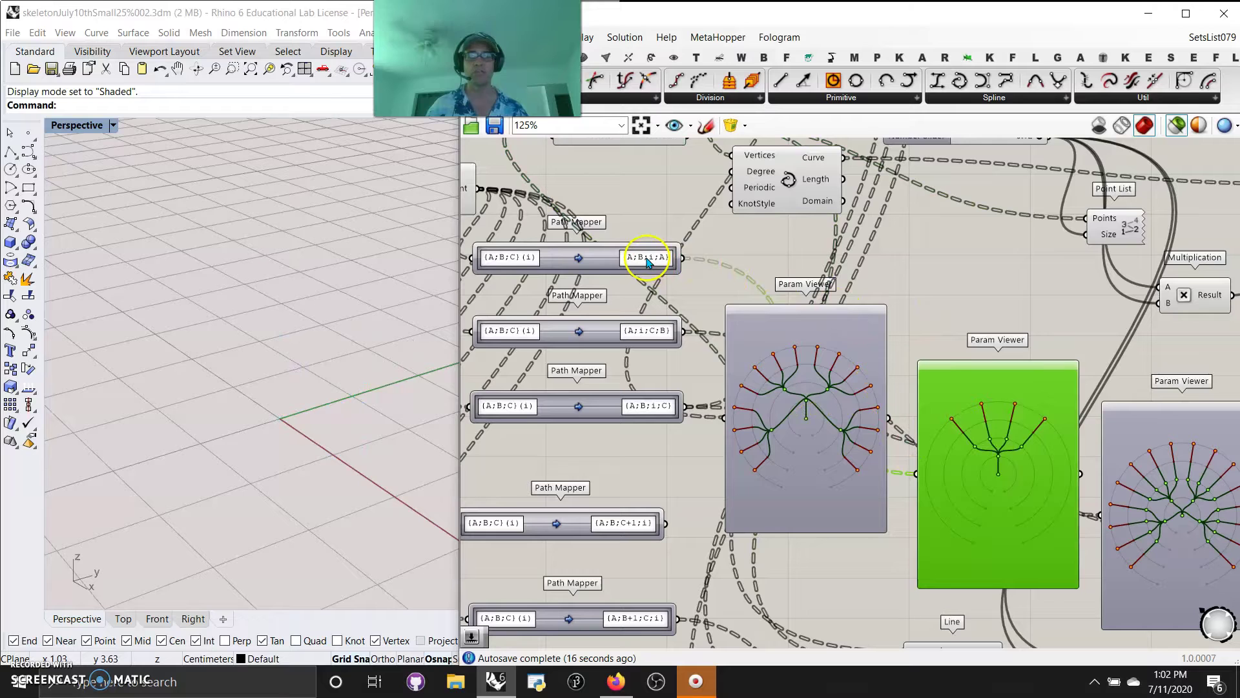
{"action": "mouse_move", "coordinate": [847, 278]}
{"action": "right_mouse_down"}
{"action": "mouse_move", "coordinate": [808, 223]}
{"action": "mouse_move", "coordinate": [824, 232]}
{"action": "mouse_move", "coordinate": [840, 216]}
{"action": "right_mouse_up"}
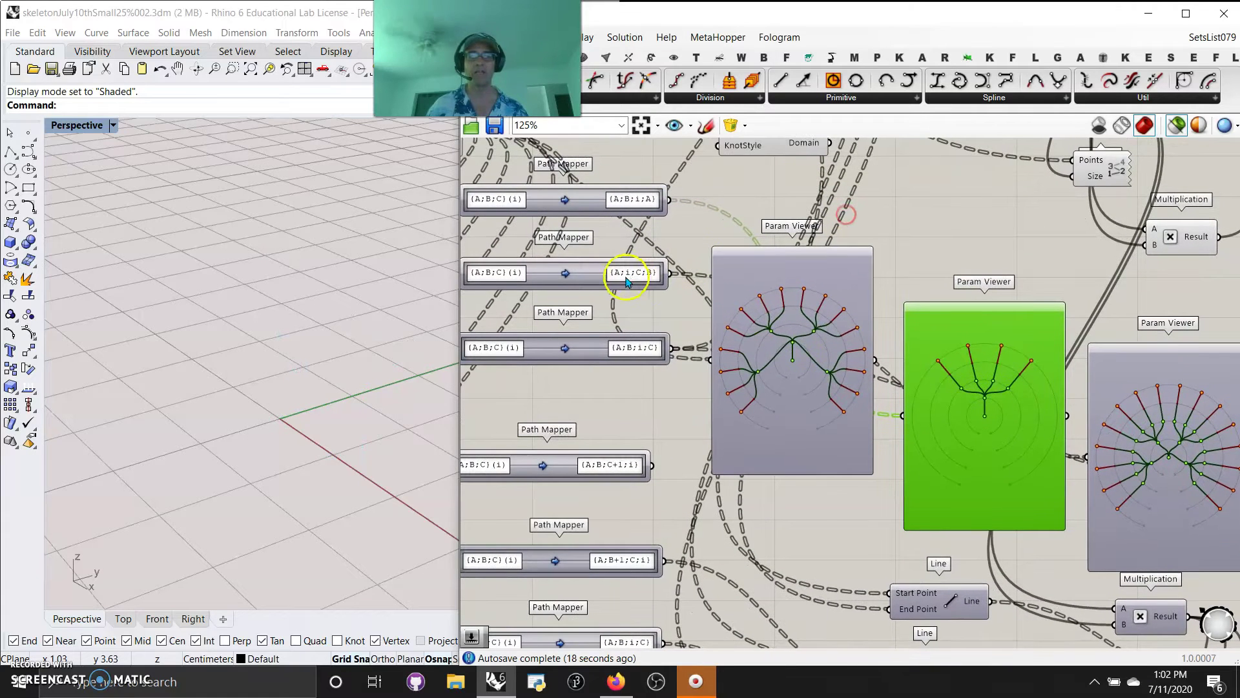
{"action": "mouse_move", "coordinate": [927, 316]}
{"action": "right_mouse_down"}
{"action": "mouse_move", "coordinate": [836, 232]}
{"action": "mouse_move", "coordinate": [770, 198]}
{"action": "right_mouse_up"}
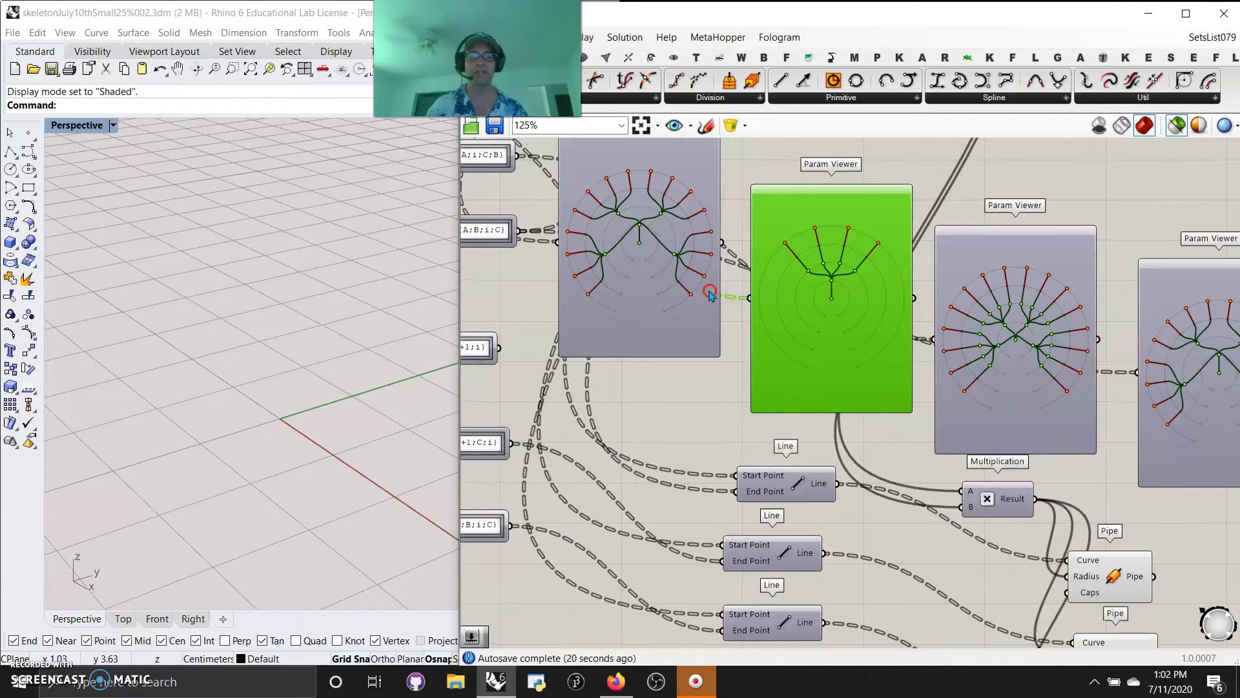
- Shift the third lower Path Mapper, {A;B;i;C}, slightly and compare the tree diagrams of the Param Viewers
{"action": "right_click_drag", "start_coordinate": [709, 292], "coordinate": [876, 347]}
{"action": "left_click", "coordinate": [615, 304]}
{"action": "left_click_drag", "start_coordinate": [584, 296], "coordinate": [572, 291]}
{"action": "mouse_move", "coordinate": [1000, 423]}
{"action": "right_mouse_down"}
{"action": "mouse_move", "coordinate": [825, 344]}
{"action": "mouse_move", "coordinate": [763, 332]}
{"action": "right_mouse_up"}
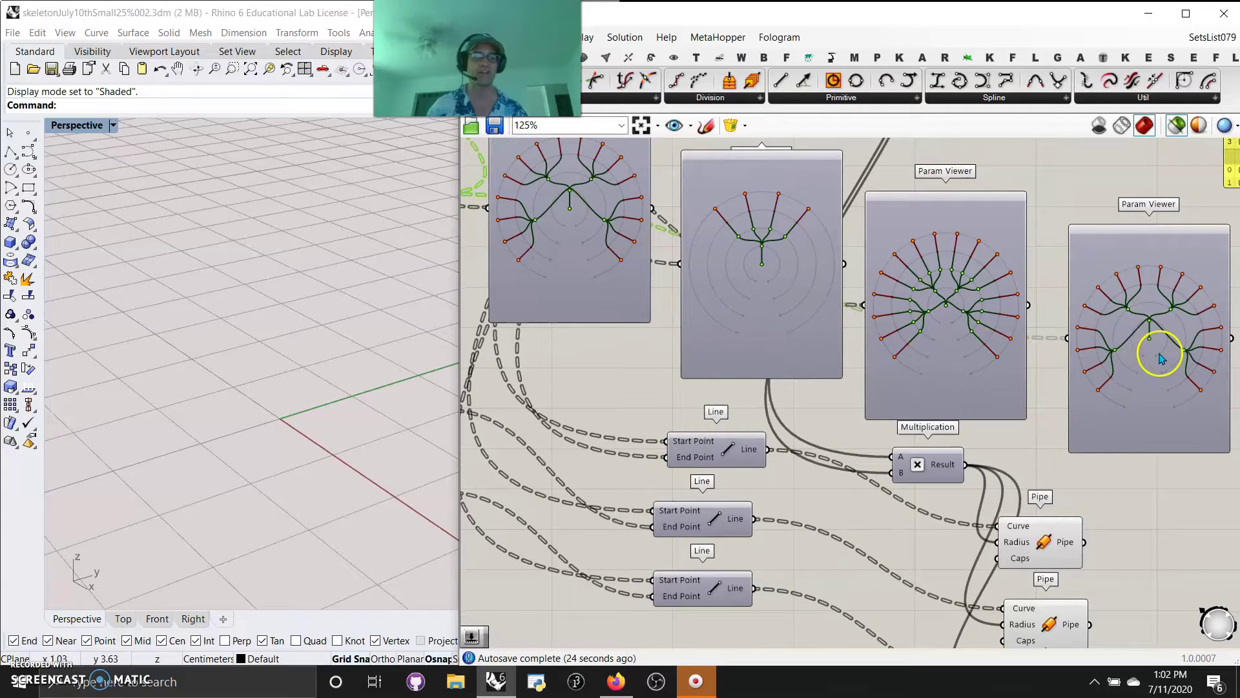
{"action": "right_click_drag", "start_coordinate": [1163, 364], "coordinate": [1168, 392]}
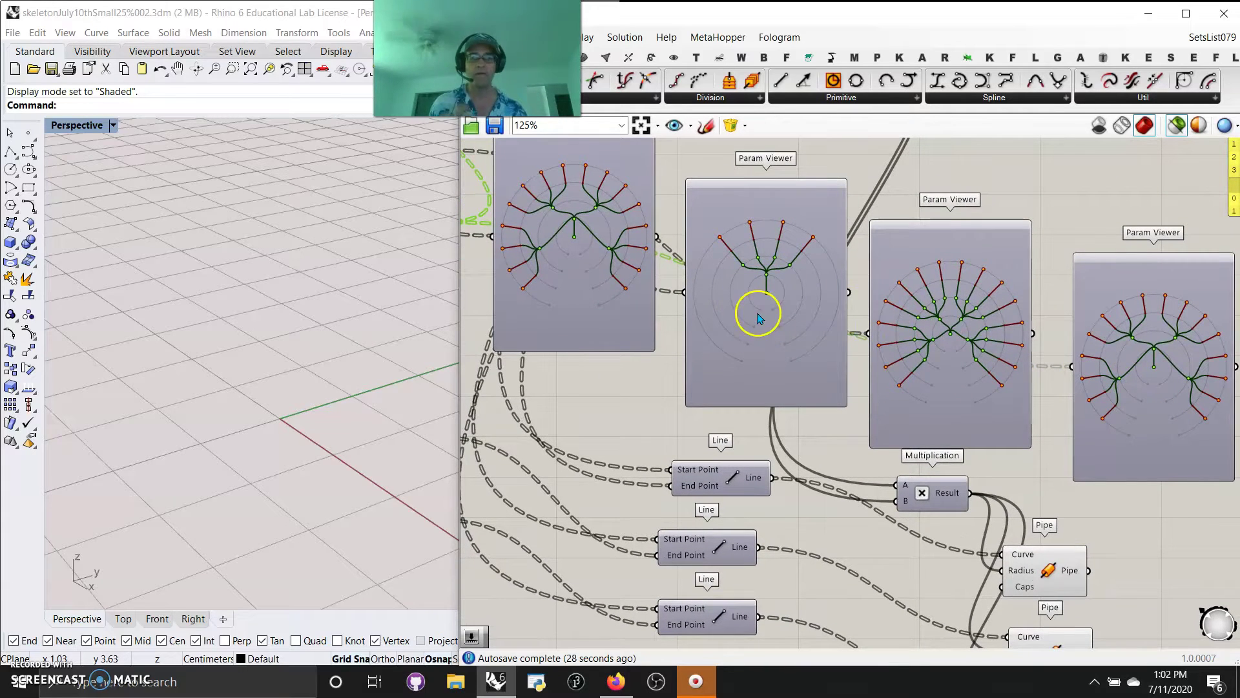
{"action": "scroll", "coordinate": [769, 328], "scroll_direction": "down", "scroll_amount": 2}
{"action": "right_click_drag", "start_coordinate": [801, 323], "coordinate": [967, 345]}
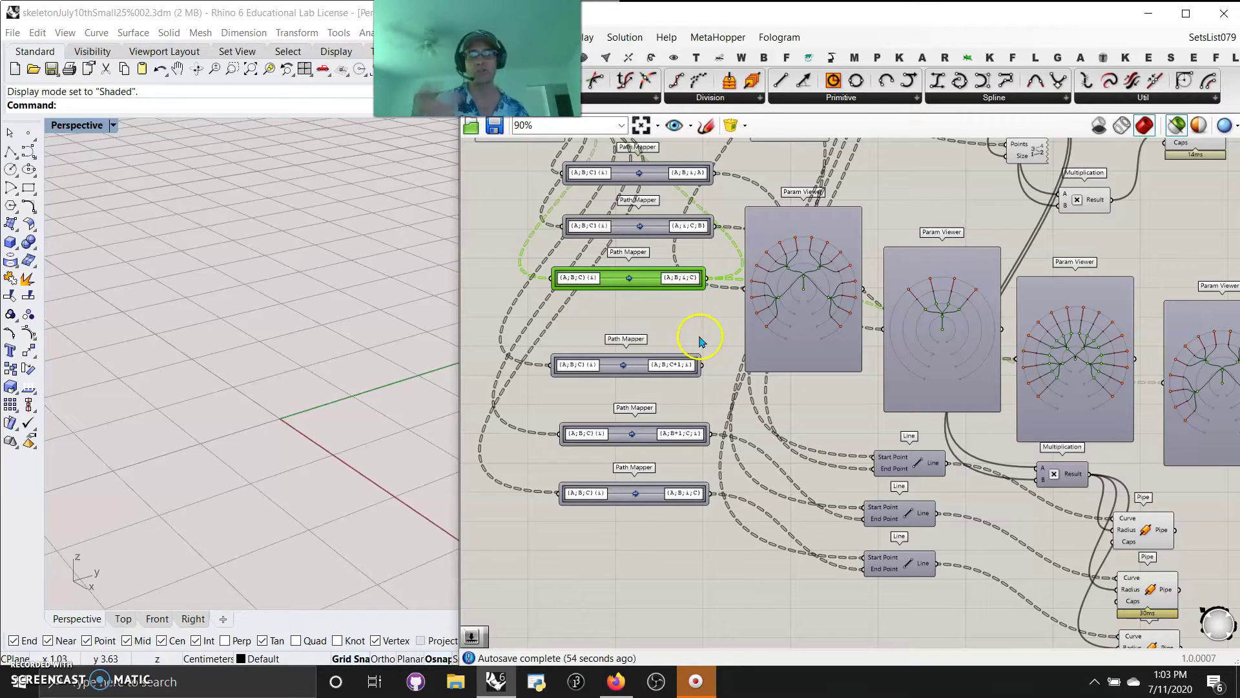
- Wire the output of the {A;B;C+1;i} Path Mapper back into the lower Move's geometry input
{"action": "right_click_drag", "start_coordinate": [702, 336], "coordinate": [727, 454]}
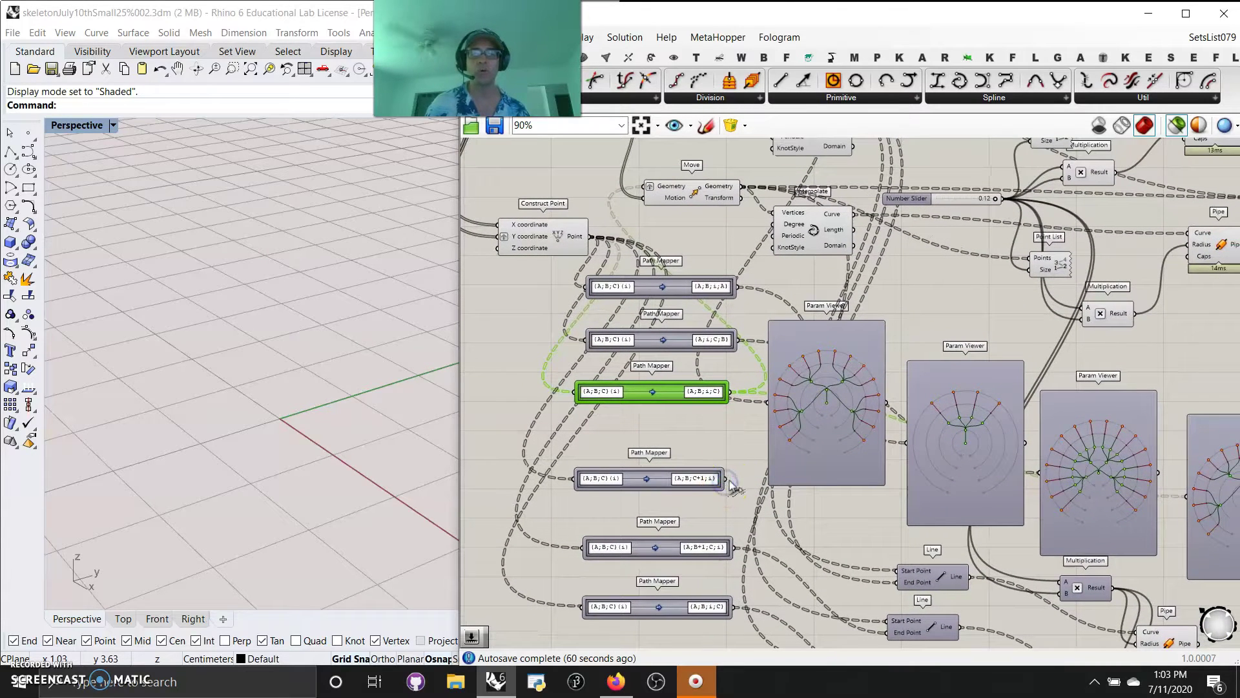
{"action": "scroll", "coordinate": [689, 478], "scroll_direction": "up", "scroll_amount": 3}
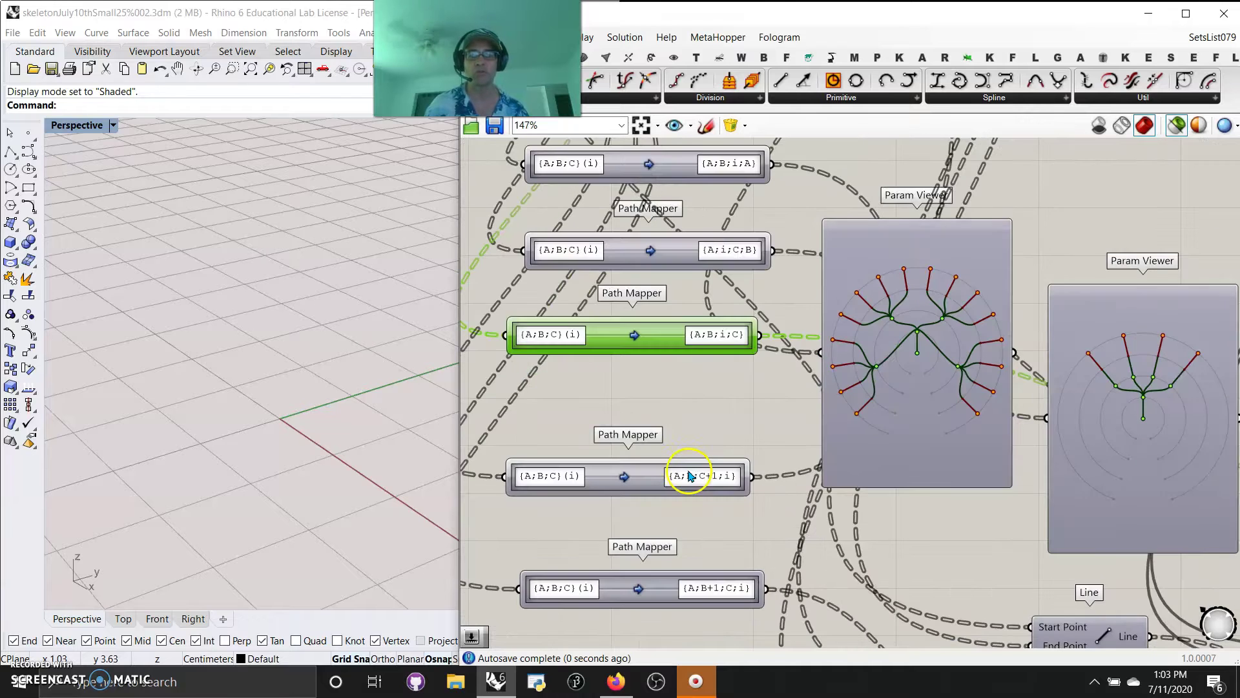
- Examine the target masks of the last two Path Mappers, {A;B+1;C;i} and {A;B;i;C}
{"action": "scroll", "coordinate": [689, 477], "scroll_direction": "up", "scroll_amount": 2}
{"action": "right_click_drag", "start_coordinate": [693, 513], "coordinate": [789, 255]}
{"action": "right_click_drag", "start_coordinate": [775, 446], "coordinate": [745, 337]}
{"action": "right_click_drag", "start_coordinate": [879, 323], "coordinate": [825, 350]}
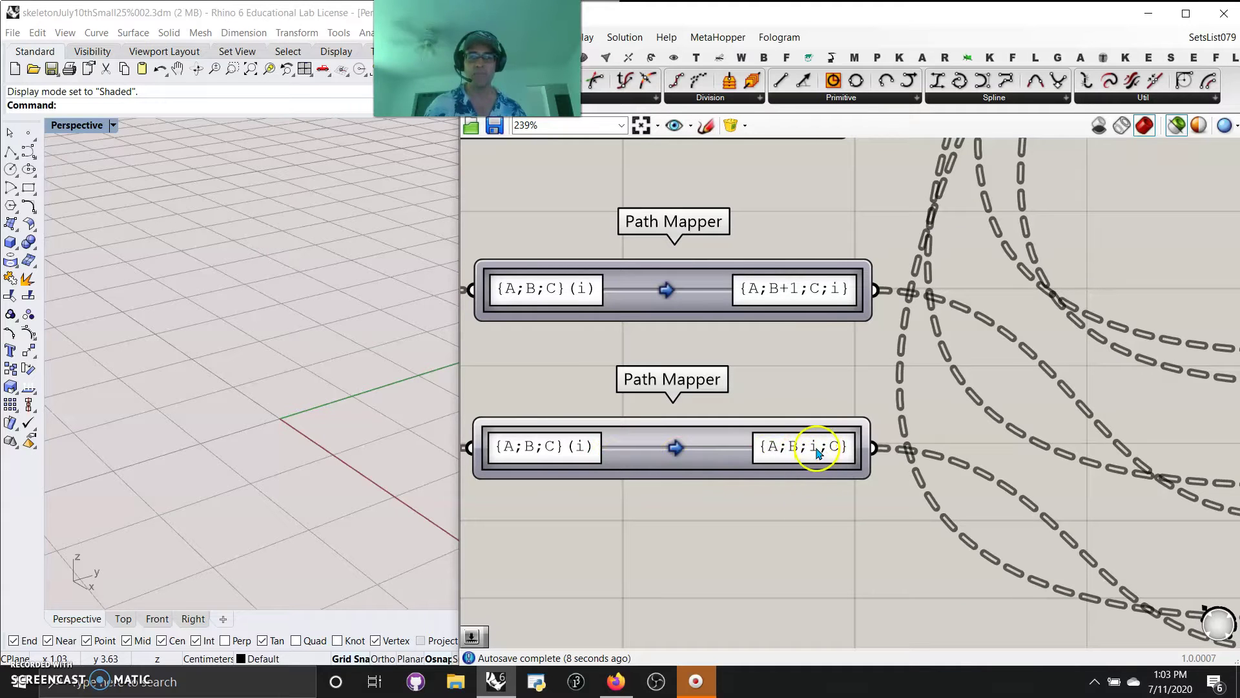
{"action": "right_click_drag", "start_coordinate": [813, 512], "coordinate": [798, 498]}
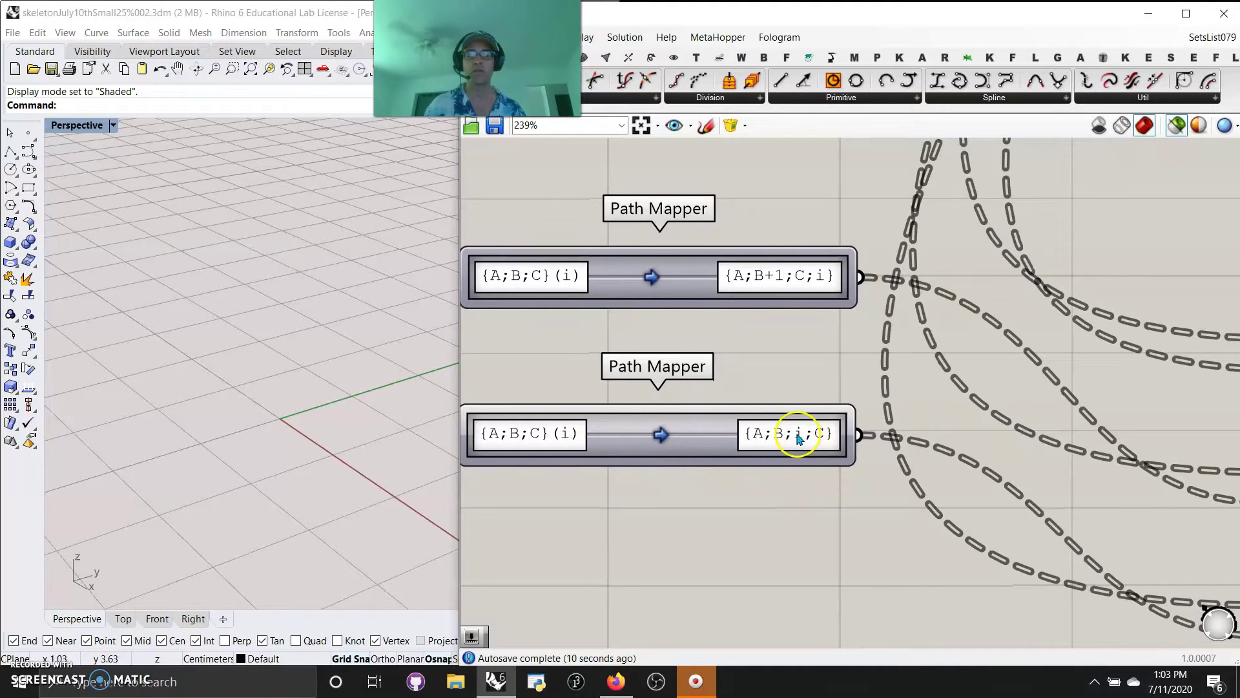
- Duplicate the first Param Viewer below the Path Mappers and connect the copy to the last Path Mapper, {A;B;i;C}
{"action": "scroll", "coordinate": [665, 381], "scroll_direction": "down", "scroll_amount": 6}
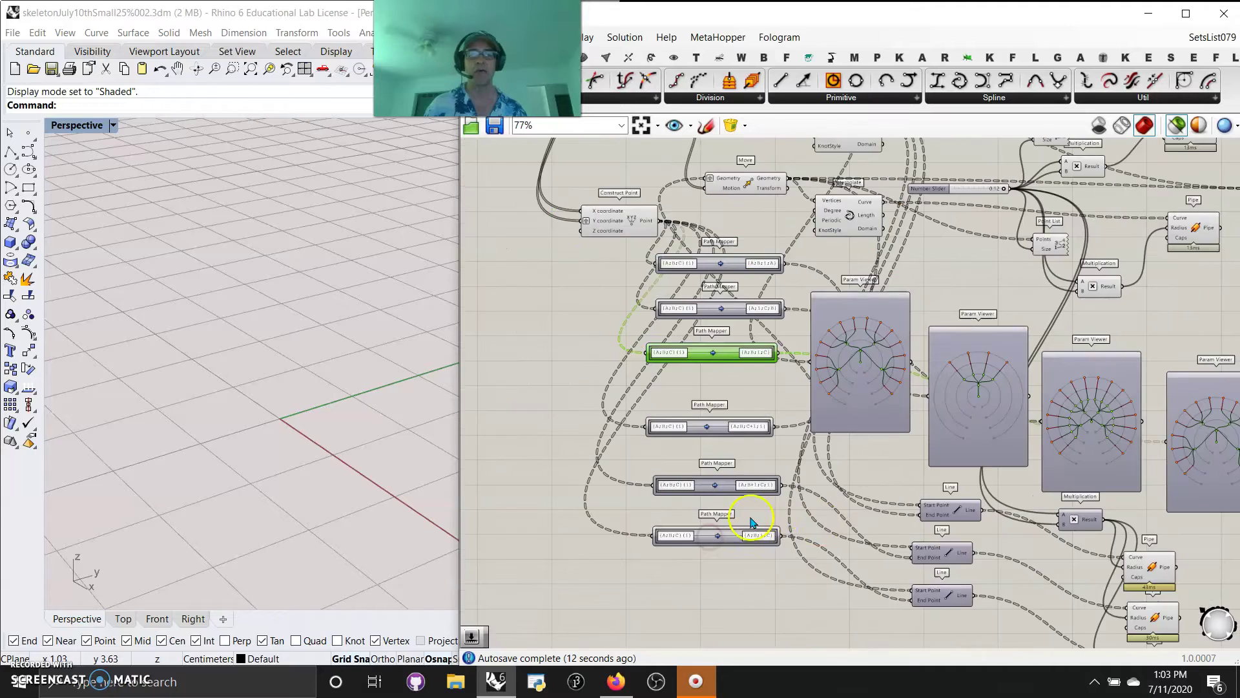
{"action": "right_click_drag", "start_coordinate": [777, 458], "coordinate": [718, 421]}
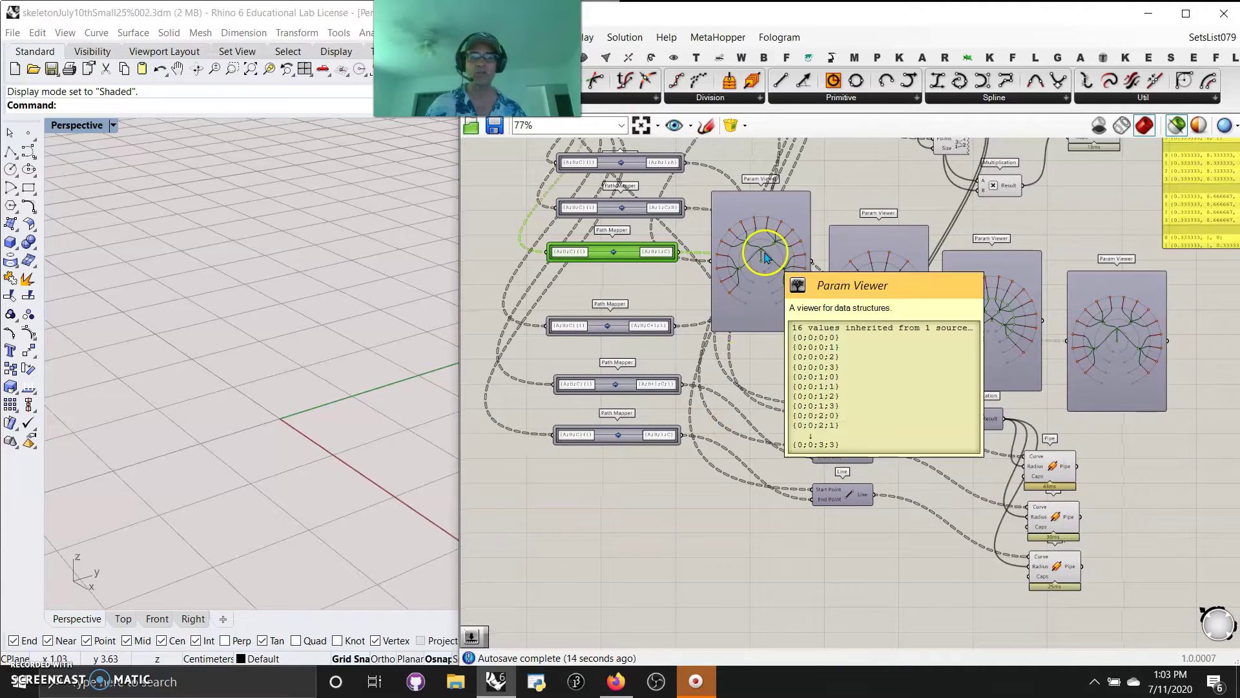
{"action": "left_click", "coordinate": [776, 303]}
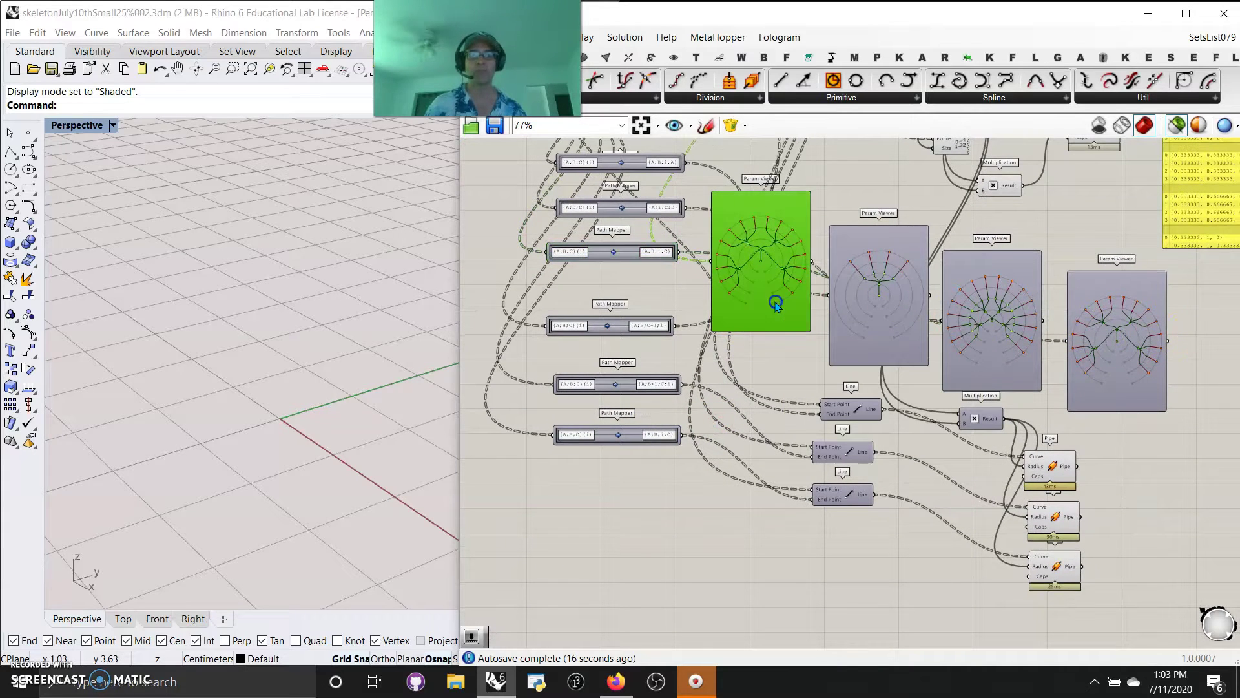
{"action": "left_click_drag", "start_coordinate": [774, 309], "coordinate": [734, 571], "text": "alt"}
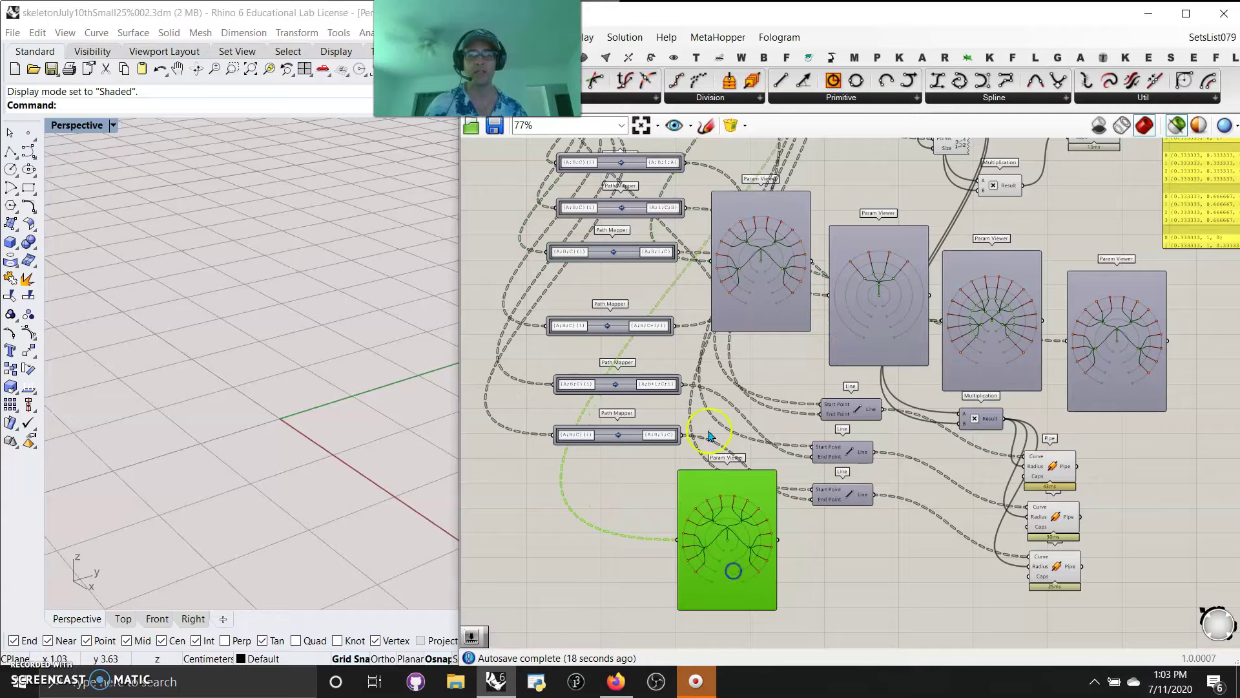
{"action": "left_click_drag", "start_coordinate": [677, 540], "coordinate": [683, 385]}
{"action": "left_click_drag", "start_coordinate": [675, 540], "coordinate": [689, 439]}
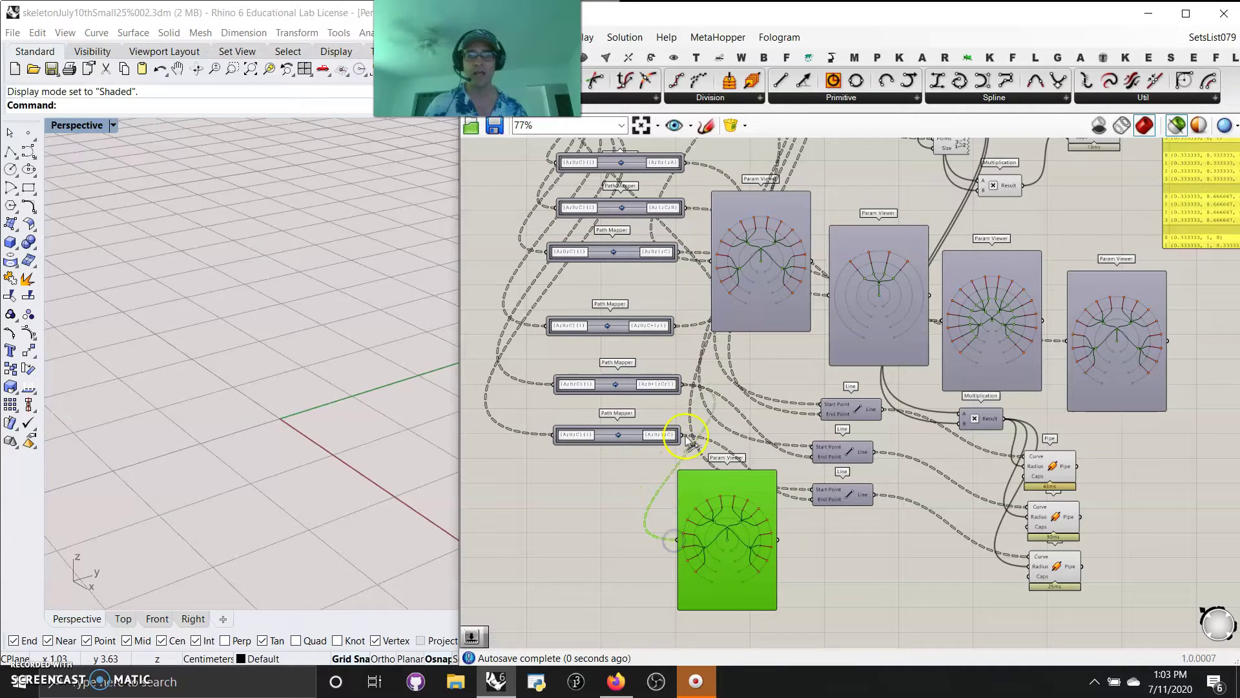
- Preview the lines produced by the first Line component
{"action": "left_click", "coordinate": [853, 407]}
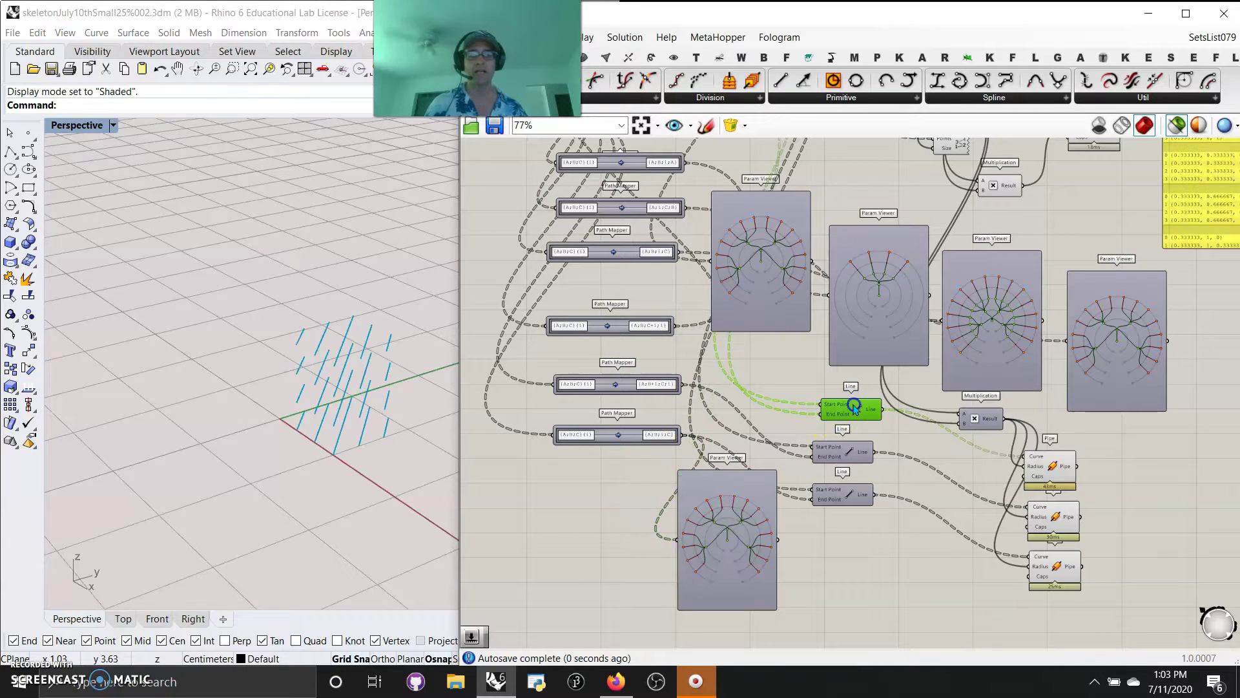
{"action": "right_click_drag", "start_coordinate": [763, 397], "coordinate": [757, 380]}
{"action": "left_click", "coordinate": [867, 400]}
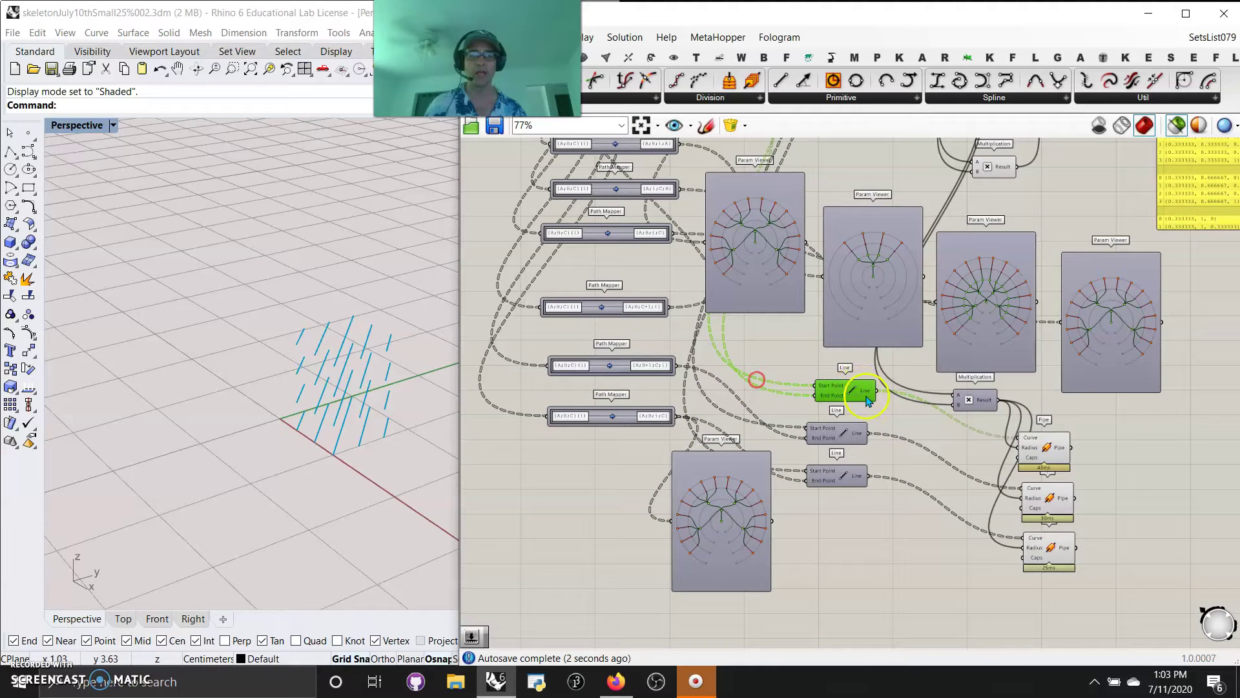
- Preview the point grid produced by the upper Move component
{"action": "scroll", "coordinate": [762, 375], "scroll_direction": "down", "scroll_amount": 5}
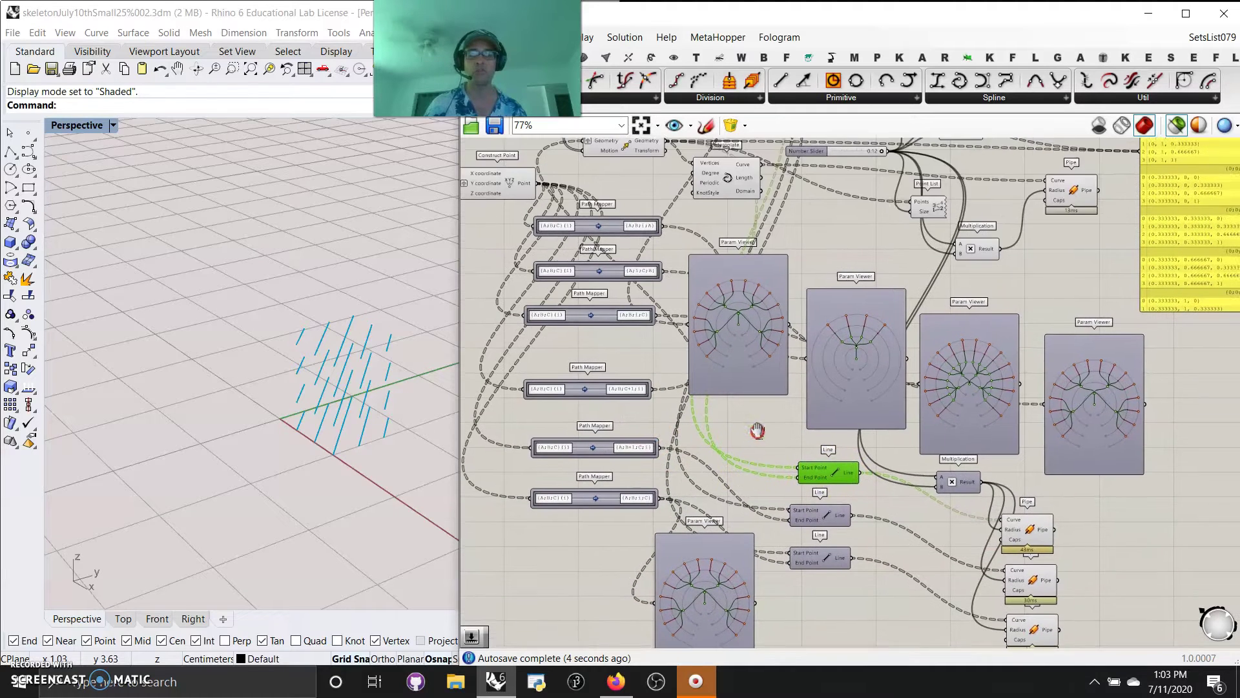
{"action": "scroll", "coordinate": [748, 271], "scroll_direction": "up", "scroll_amount": 4}
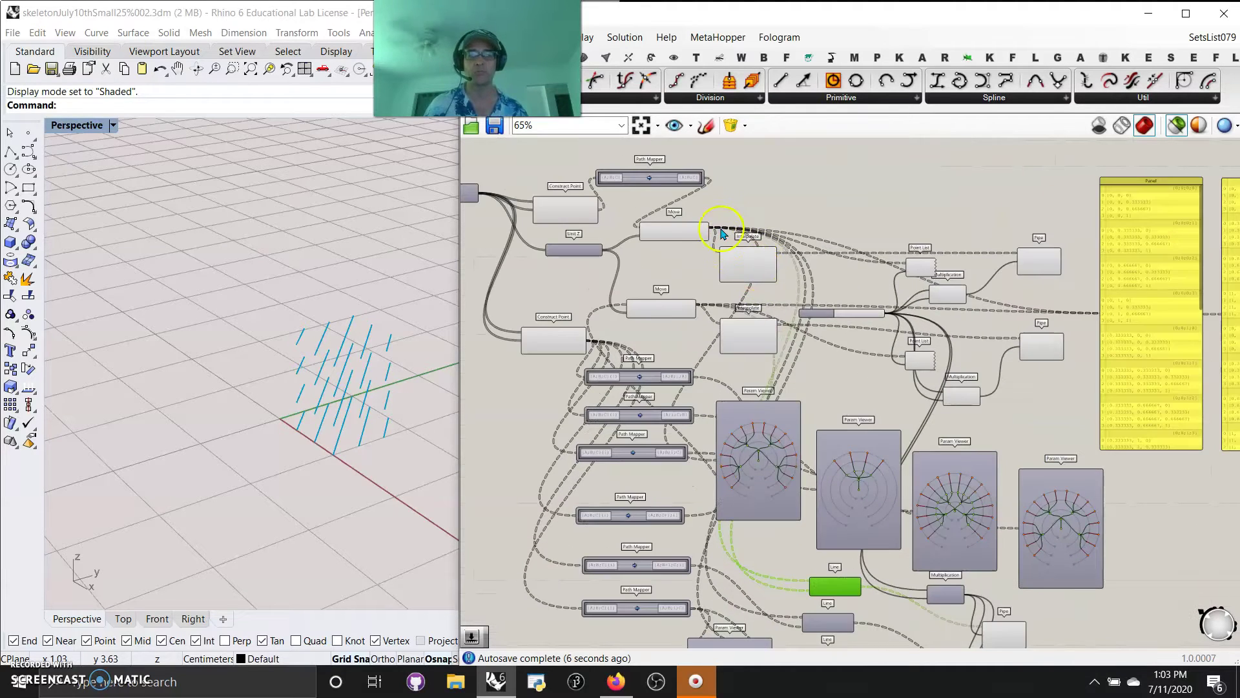
{"action": "left_click", "coordinate": [683, 230]}
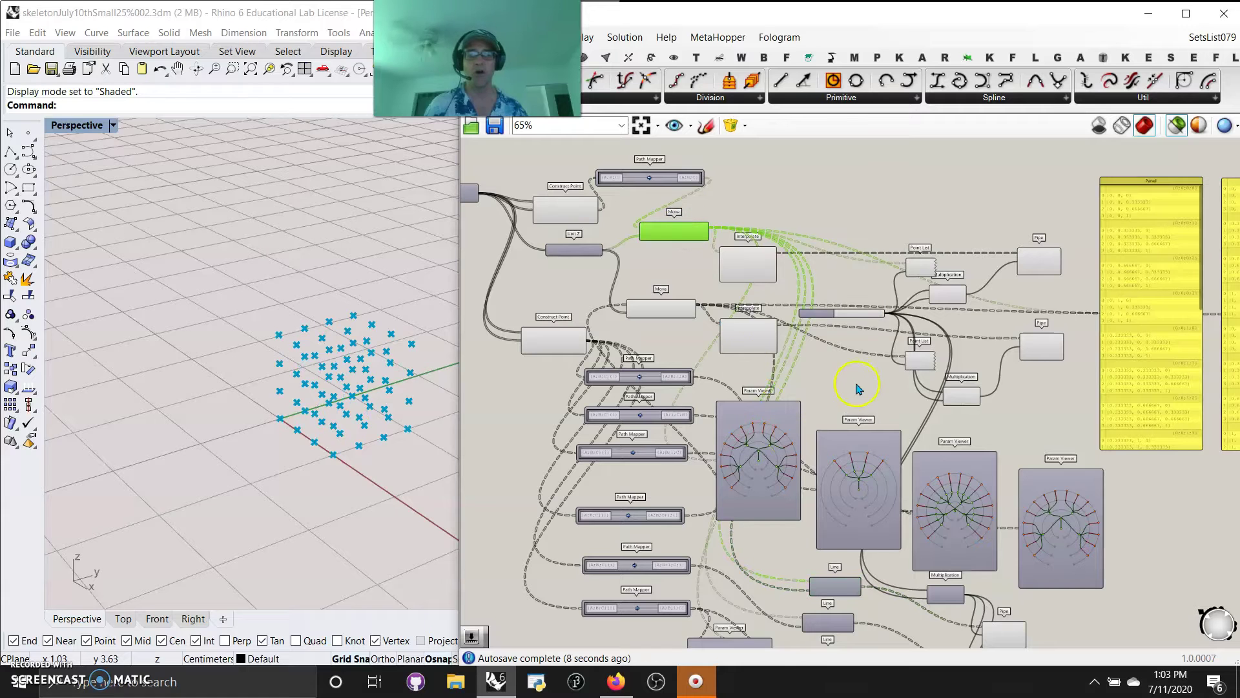
- Trace the {A;B;C+1;i} Path Mapper back to the lower Move and preview that Move's points
{"action": "right_click_drag", "start_coordinate": [858, 388], "coordinate": [859, 191]}
{"action": "scroll", "coordinate": [659, 336], "scroll_direction": "up", "scroll_amount": 3}
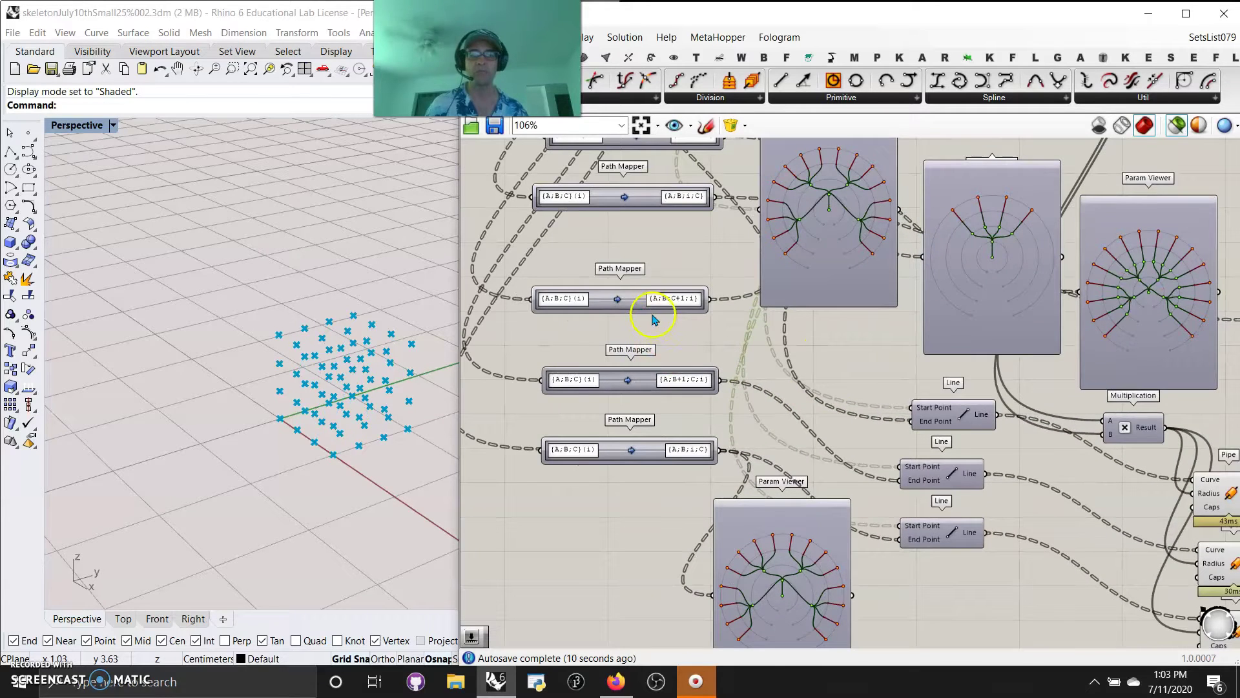
{"action": "left_click", "coordinate": [627, 305]}
{"action": "right_click_drag", "start_coordinate": [756, 305], "coordinate": [760, 514]}
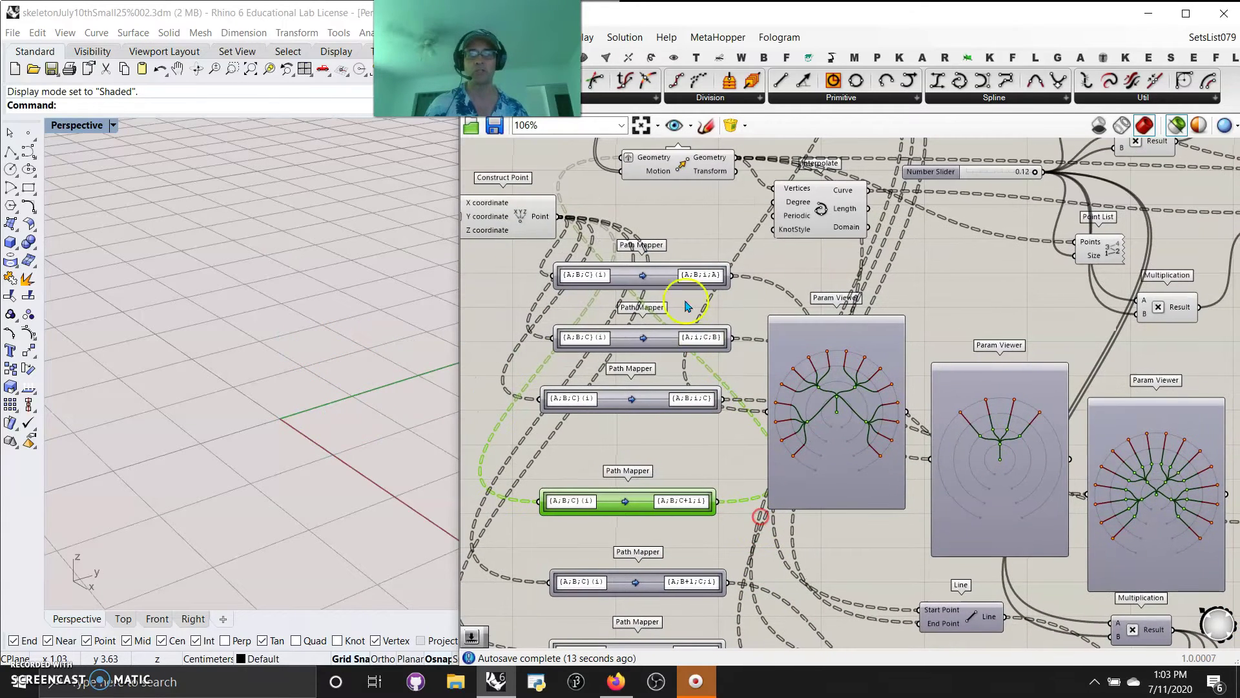
{"action": "left_click", "coordinate": [703, 168]}
{"action": "right_click_drag", "start_coordinate": [790, 334], "coordinate": [740, 167]}
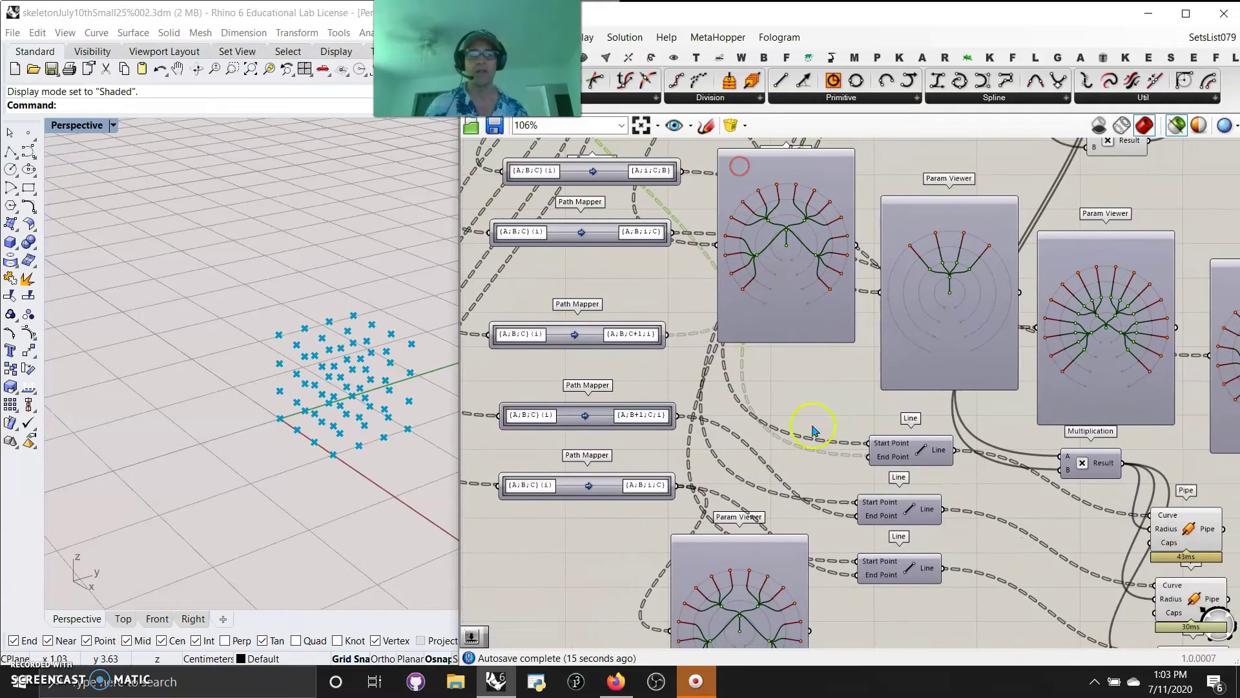
- Preview the first Line component's lines and inspect them from different angles in the perspective view
{"action": "left_click", "coordinate": [897, 457]}
{"action": "mouse_move", "coordinate": [395, 404]}
{"action": "right_mouse_down"}
{"action": "mouse_move", "coordinate": [288, 377]}
{"action": "mouse_move", "coordinate": [321, 476]}
{"action": "mouse_move", "coordinate": [376, 447]}
{"action": "mouse_move", "coordinate": [290, 413]}
{"action": "mouse_move", "coordinate": [269, 316]}
{"action": "mouse_move", "coordinate": [336, 418]}
{"action": "mouse_move", "coordinate": [212, 471]}
{"action": "mouse_move", "coordinate": [262, 429]}
{"action": "mouse_move", "coordinate": [374, 498]}
{"action": "mouse_move", "coordinate": [432, 435]}
{"action": "mouse_move", "coordinate": [408, 418]}
{"action": "mouse_move", "coordinate": [463, 441]}
{"action": "right_mouse_up"}
{"action": "left_click", "coordinate": [280, 415]}
{"action": "right_click_drag", "start_coordinate": [349, 428], "coordinate": [217, 392]}
{"action": "mouse_move", "coordinate": [292, 440]}
{"action": "right_mouse_down"}
{"action": "mouse_move", "coordinate": [269, 448]}
{"action": "mouse_move", "coordinate": [265, 478]}
{"action": "mouse_move", "coordinate": [279, 421]}
{"action": "right_mouse_up"}
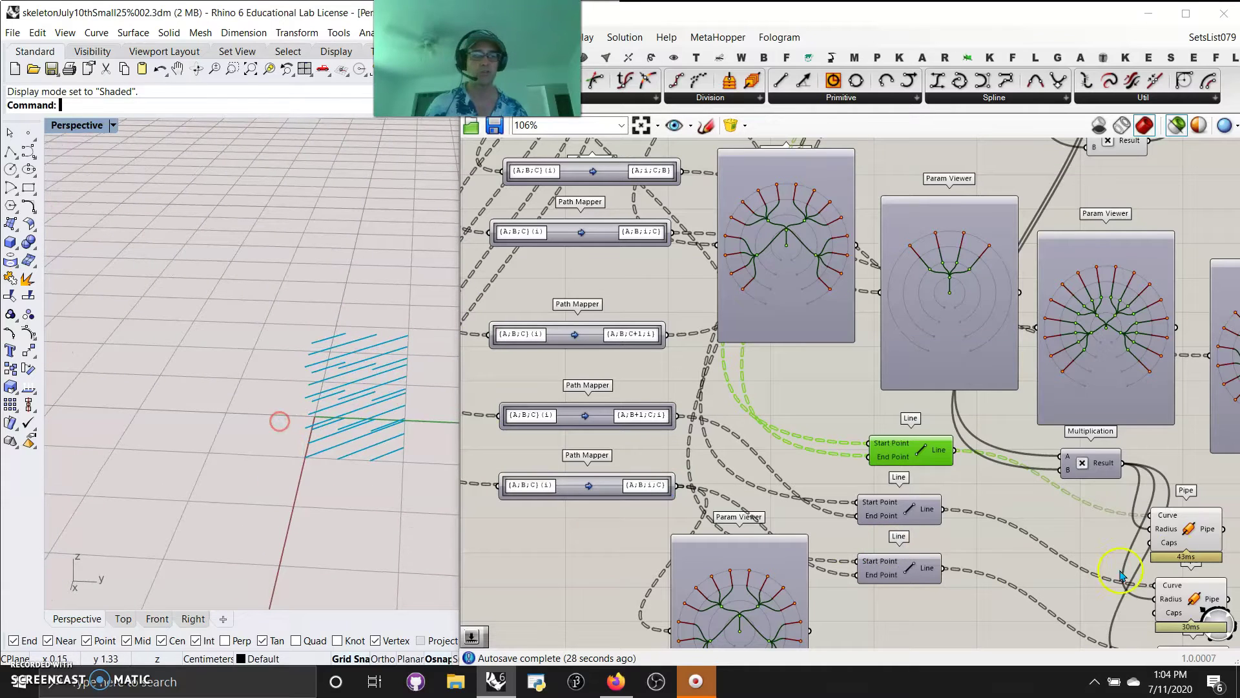
- Preview the pipes of the first Pipe component and inspect them up close from another angle
{"action": "left_click", "coordinate": [1171, 525]}
{"action": "scroll", "coordinate": [342, 381], "scroll_direction": "up", "scroll_amount": 6}
{"action": "right_click_drag", "start_coordinate": [354, 424], "coordinate": [216, 423]}
- Preview the lines of the second and third Line components in turn
{"action": "right_click_drag", "start_coordinate": [837, 472], "coordinate": [886, 319]}
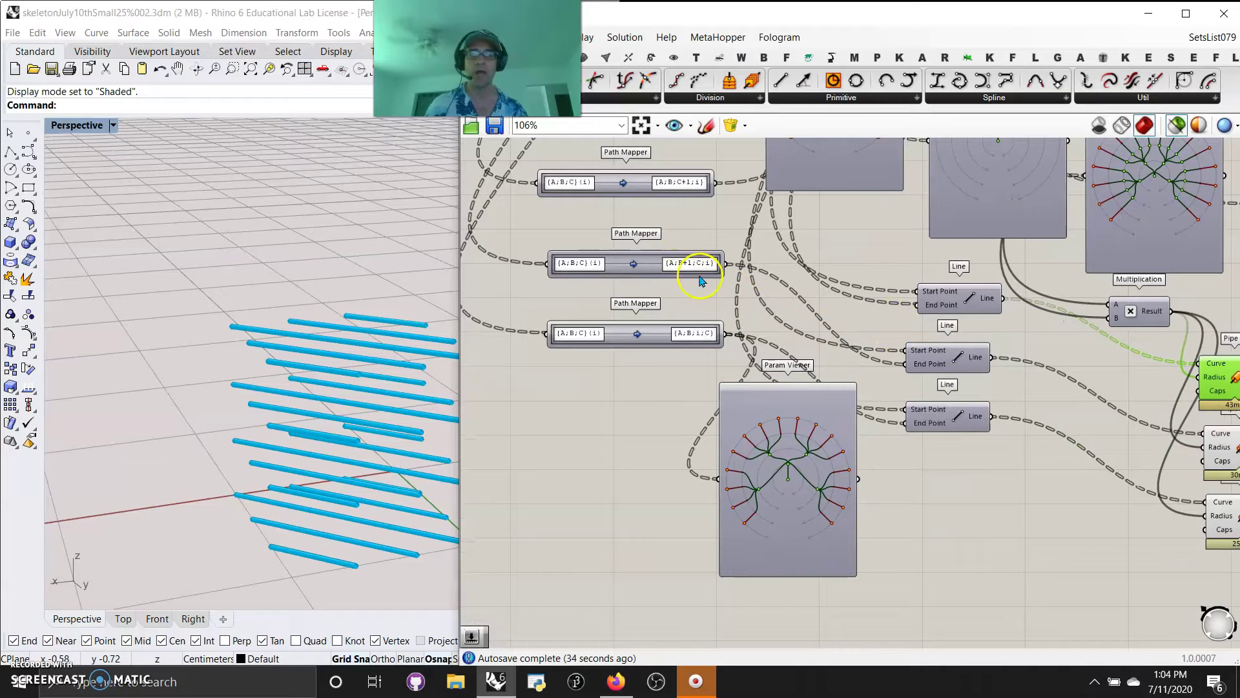
{"action": "left_click", "coordinate": [948, 364]}
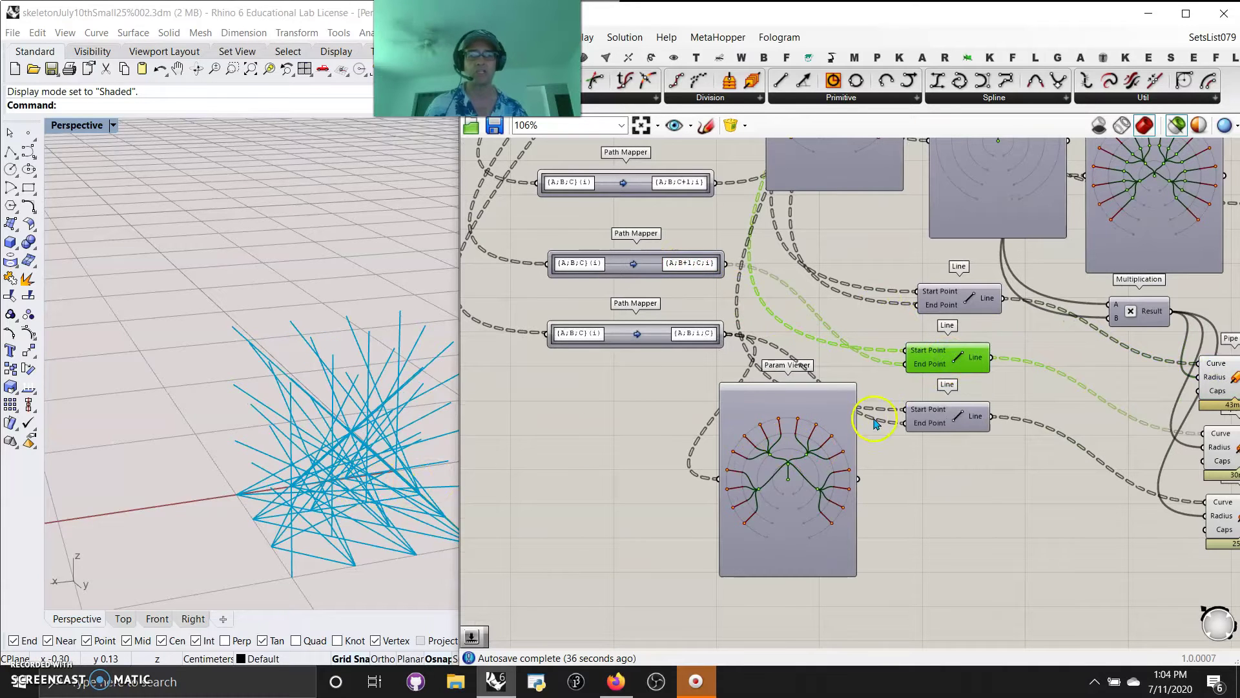
{"action": "left_click", "coordinate": [953, 419]}
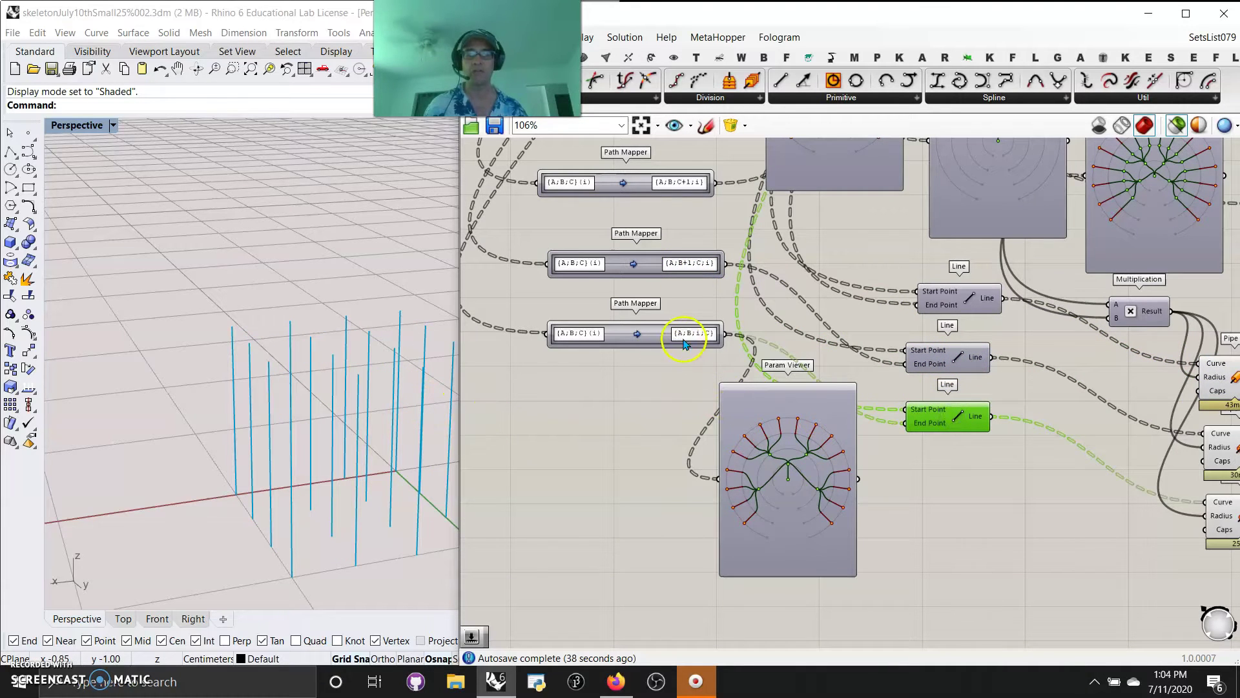
- Compare the pipes of the third Pipe component with those of the first Pipe component
{"action": "right_click_drag", "start_coordinate": [614, 426], "coordinate": [581, 405]}
{"action": "left_click", "coordinate": [1228, 492]}
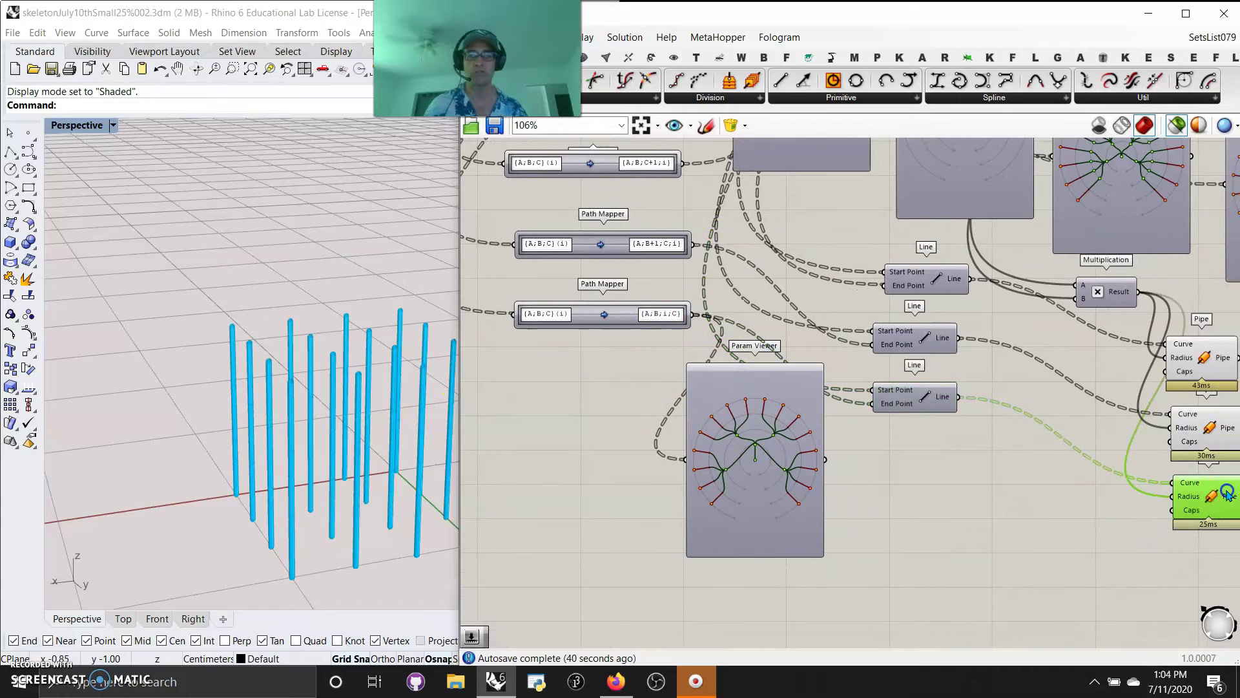
{"action": "left_click", "coordinate": [1203, 364]}
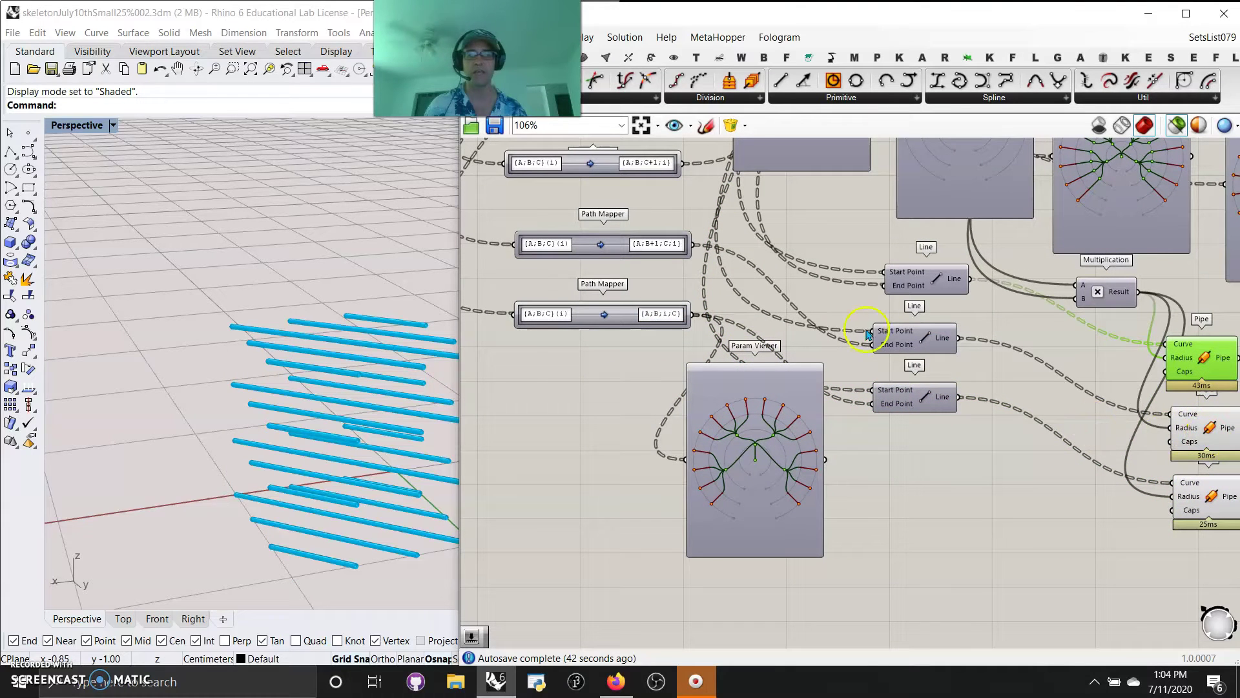
{"action": "right_click_drag", "start_coordinate": [676, 291], "coordinate": [699, 363]}
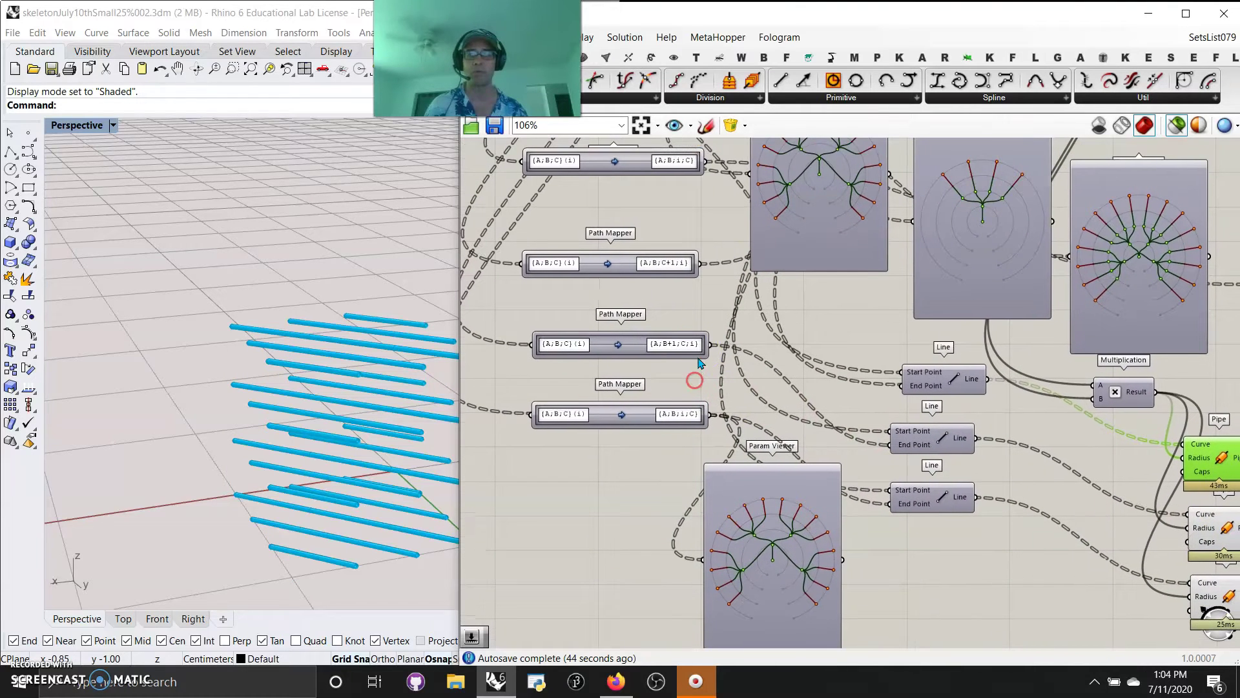
- Follow the {A;B+1;C;i} Path Mapper through the second Line to the second Pipe and inspect its diagonal pipes
{"action": "left_click", "coordinate": [663, 343]}
{"action": "right_click_drag", "start_coordinate": [816, 395], "coordinate": [726, 363]}
{"action": "left_click", "coordinate": [827, 417]}
{"action": "right_click_drag", "start_coordinate": [970, 479], "coordinate": [817, 363]}
{"action": "left_click", "coordinate": [944, 379]}
{"action": "right_click_drag", "start_coordinate": [336, 507], "coordinate": [309, 507]}
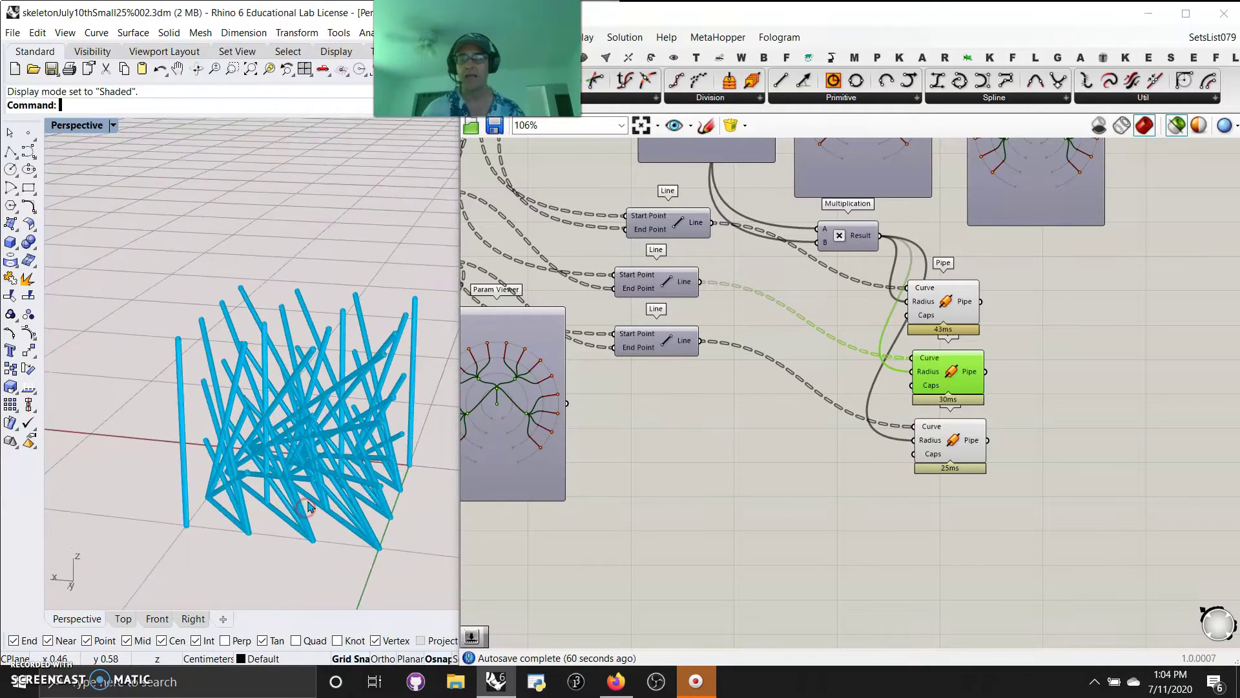
{"action": "scroll", "coordinate": [309, 507], "scroll_direction": "up", "scroll_amount": 3}
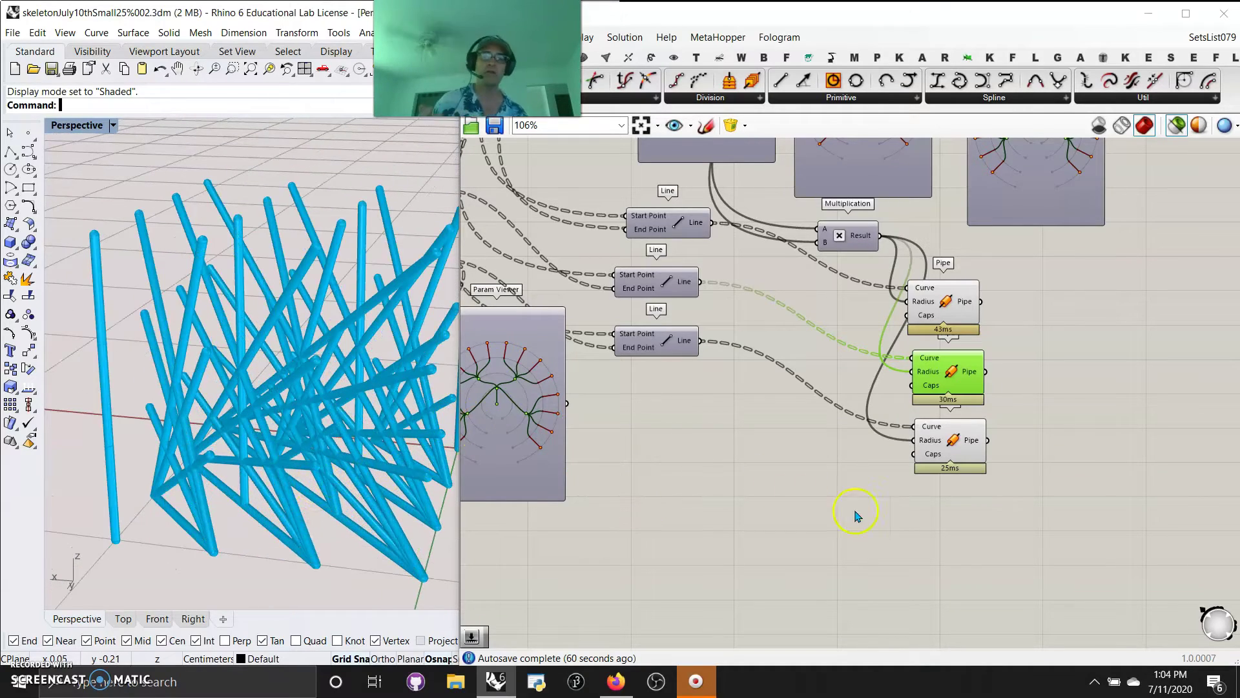
- Turn off the selected-objects-only preview filter and switch off the preview of the components in the upper part of the definition
{"action": "left_click", "coordinate": [1175, 125]}
{"action": "scroll", "coordinate": [178, 487], "scroll_direction": "down", "scroll_amount": 5}
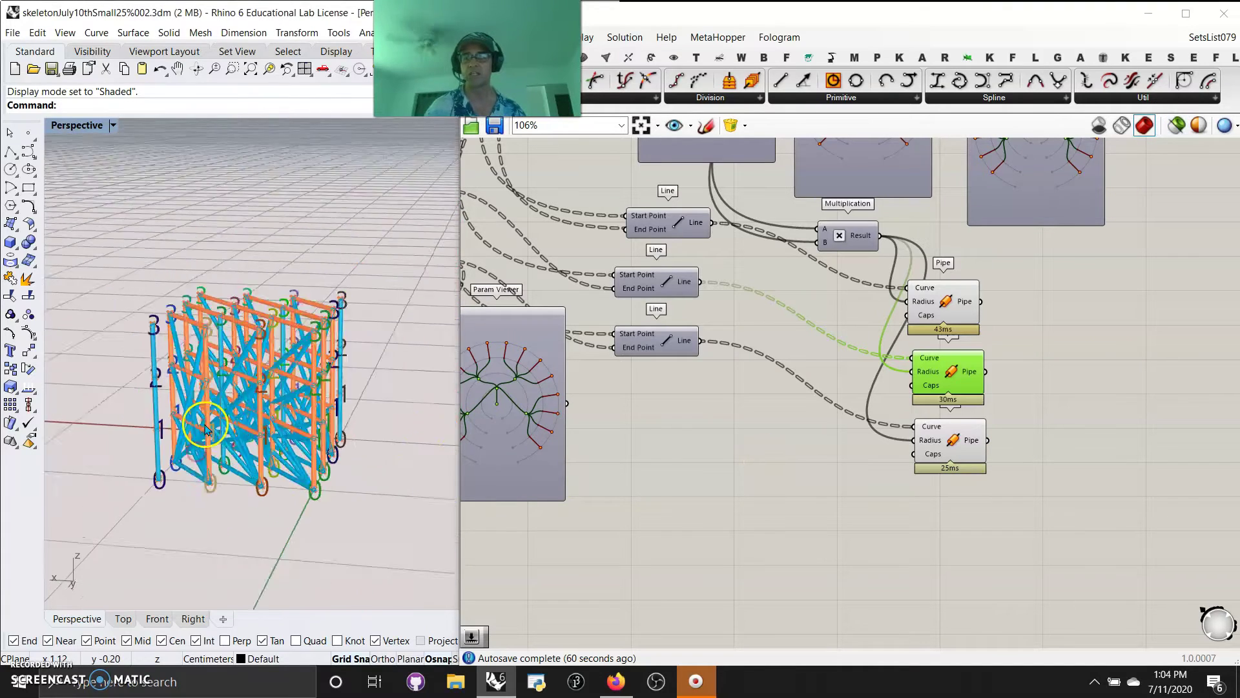
{"action": "scroll", "coordinate": [715, 452], "scroll_direction": "down", "scroll_amount": 4}
{"action": "scroll", "coordinate": [824, 492], "scroll_direction": "down", "scroll_amount": 3}
{"action": "left_click_drag", "start_coordinate": [1109, 442], "coordinate": [619, 306]}
{"action": "right_click", "coordinate": [592, 429]}
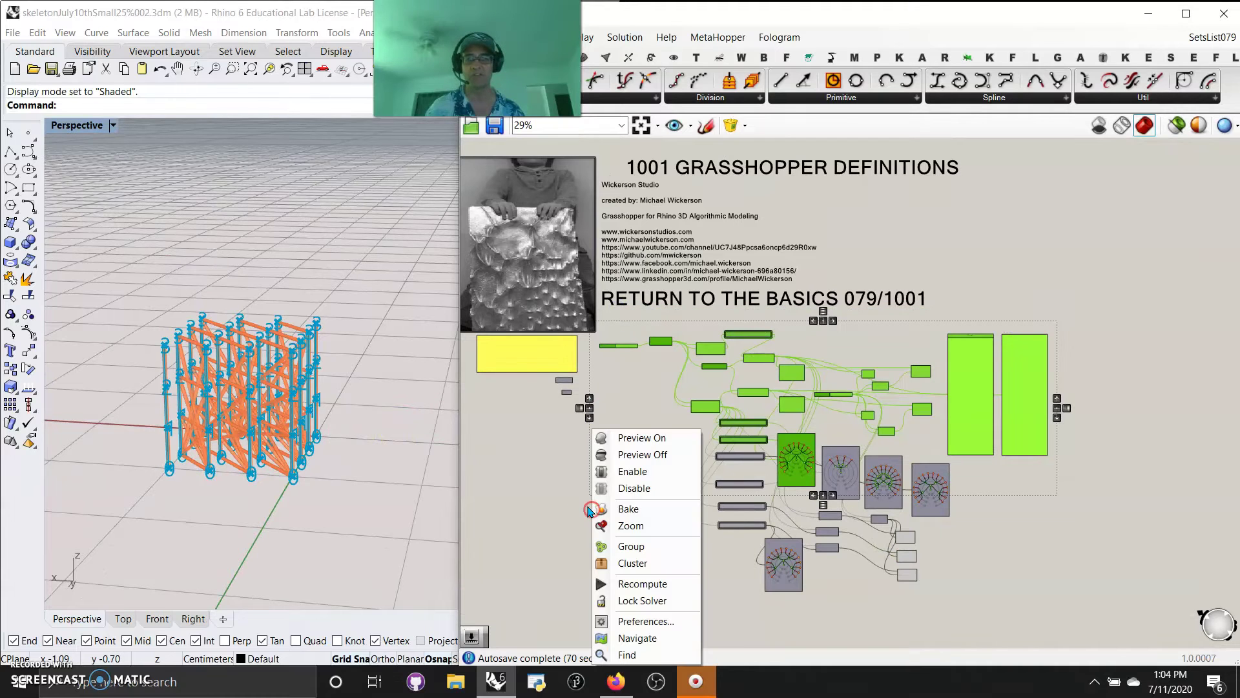
{"action": "left_click", "coordinate": [635, 455]}
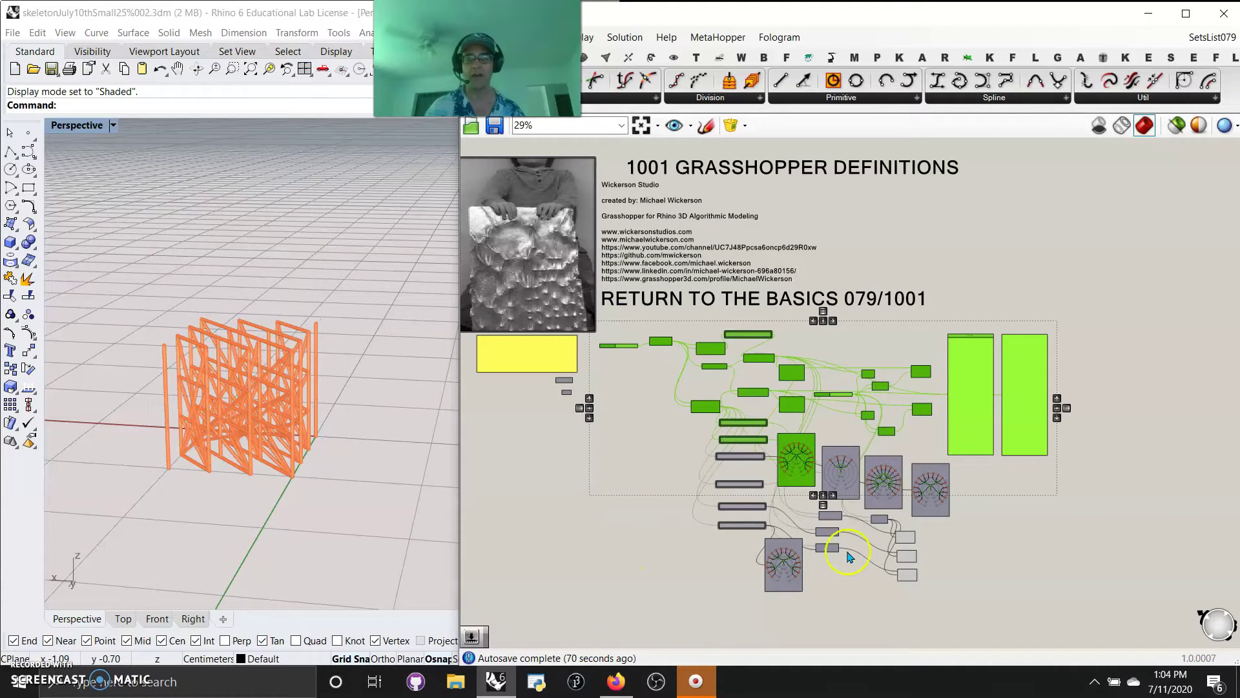
- Highlight the second Pipe's struts within the complete lattice and inspect them from a low side view
{"action": "left_click", "coordinate": [913, 560]}
{"action": "right_click_drag", "start_coordinate": [272, 475], "coordinate": [409, 467]}
{"action": "scroll", "coordinate": [319, 436], "scroll_direction": "up", "scroll_amount": 3}
- Narrow the Grasshopper window, bring its Path Mappers into view, and widen the Rhino window to meet it
{"action": "left_click_drag", "start_coordinate": [458, 454], "coordinate": [760, 456]}
{"action": "scroll", "coordinate": [1067, 340], "scroll_direction": "up", "scroll_amount": 5}
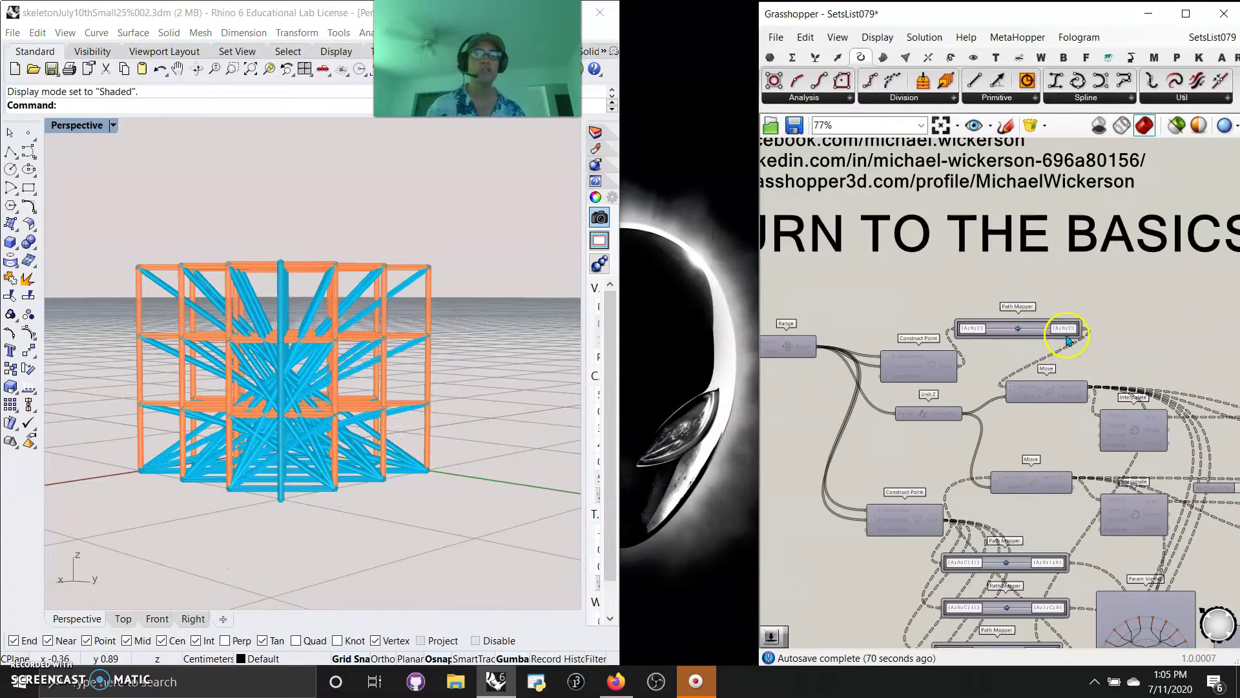
{"action": "scroll", "coordinate": [1067, 340], "scroll_direction": "up", "scroll_amount": 3}
{"action": "right_click_drag", "start_coordinate": [985, 456], "coordinate": [919, 277]}
{"action": "right_click_drag", "start_coordinate": [920, 511], "coordinate": [961, 292]}
{"action": "left_click_drag", "start_coordinate": [620, 354], "coordinate": [759, 354]}
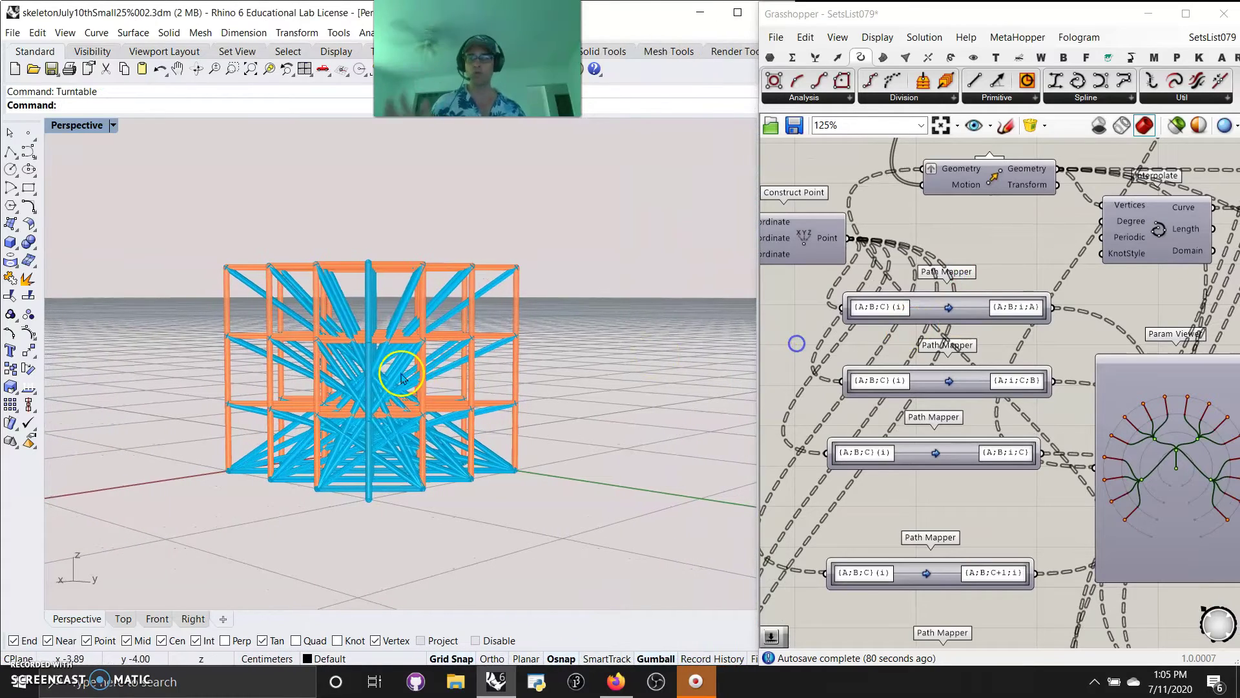
- Start a Turntable rotation of the perspective view and set its speed to -11
{"action": "scroll", "coordinate": [397, 378], "scroll_direction": "up", "scroll_amount": 6}
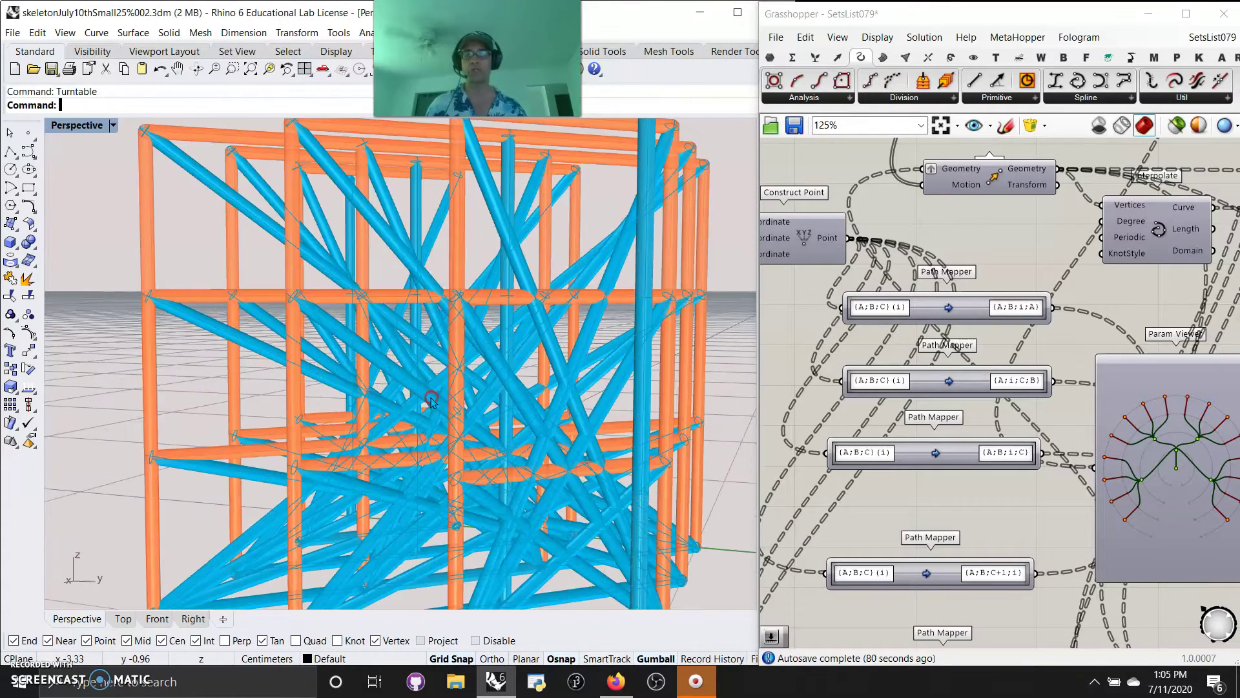
{"action": "scroll", "coordinate": [431, 399], "scroll_direction": "down", "scroll_amount": 5}
{"action": "right_click", "coordinate": [425, 415]}
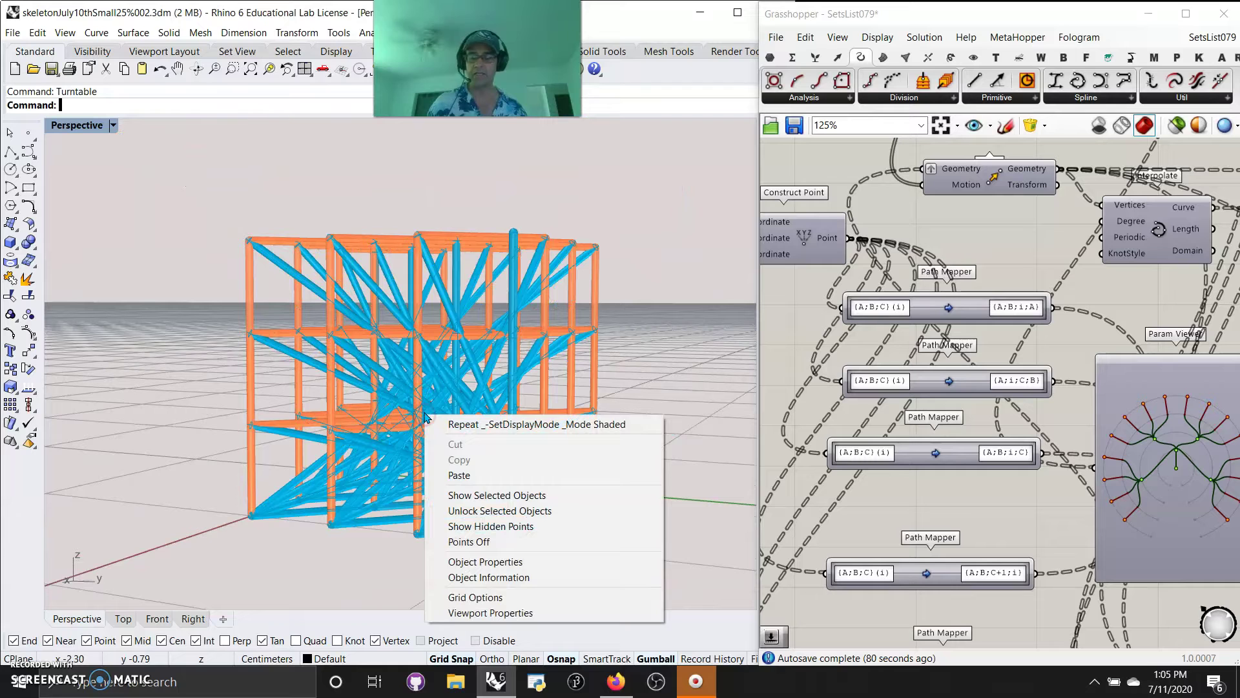
{"action": "left_click", "coordinate": [183, 107]}
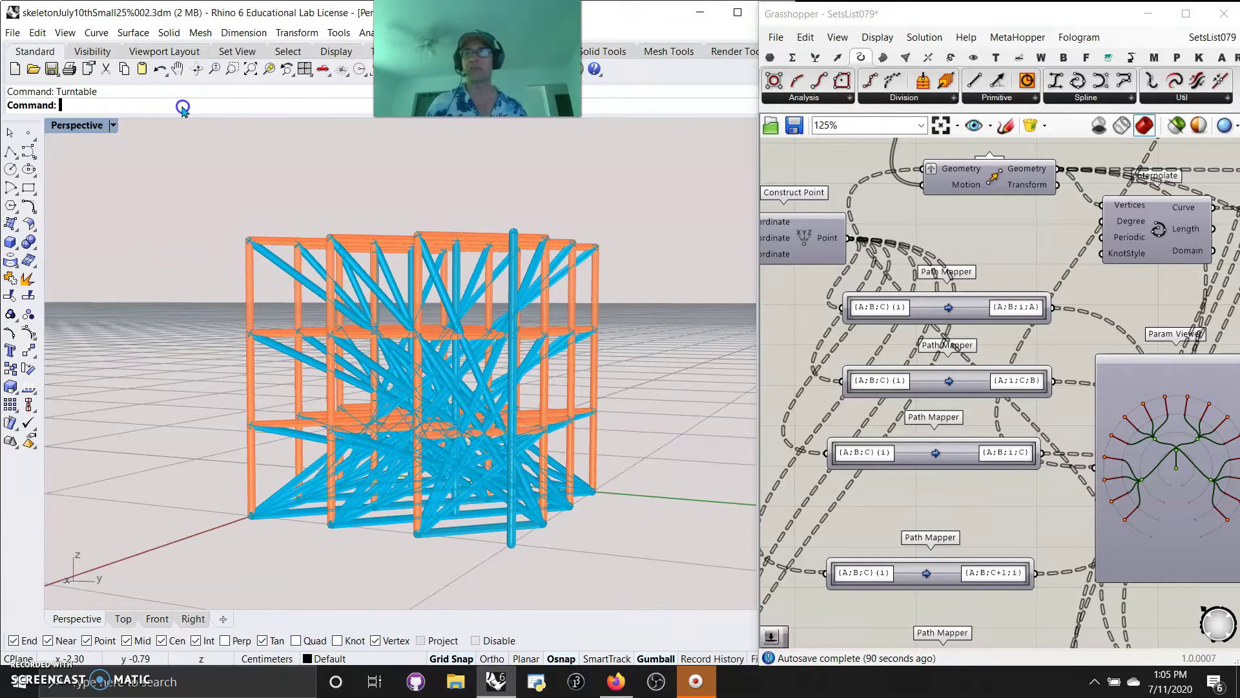
{"action": "type", "text": "Turntable"}
{"action": "key", "text": "Return"}
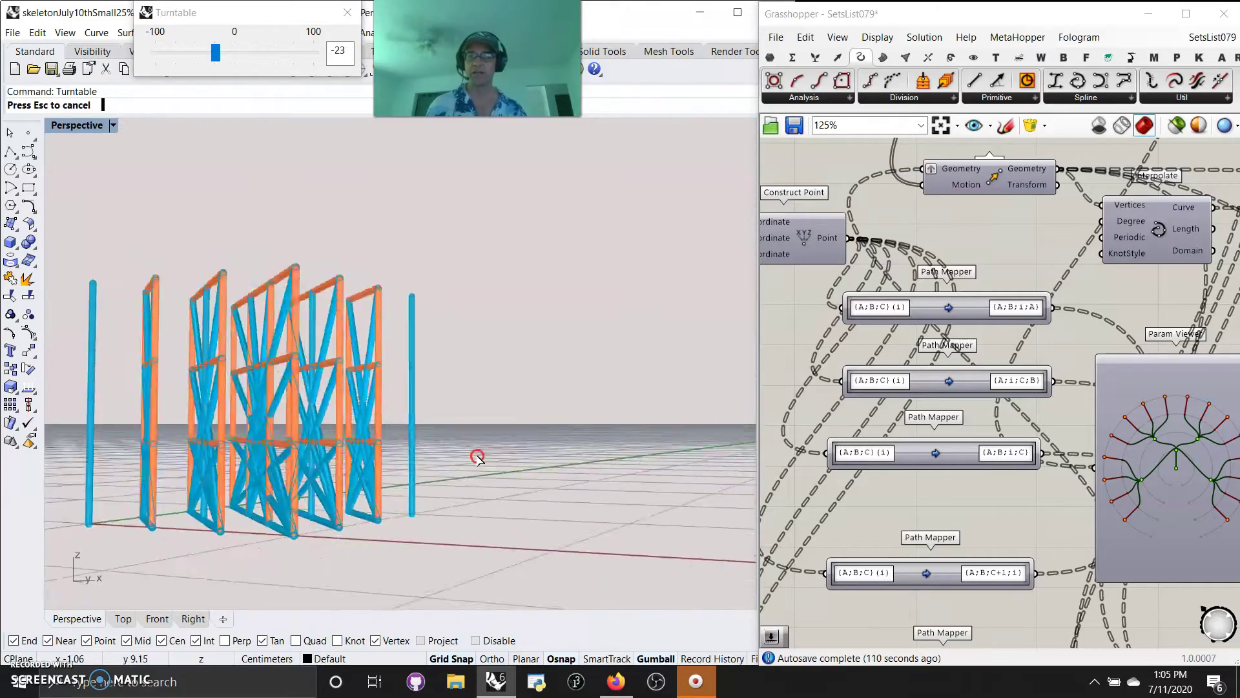
{"action": "left_click", "coordinate": [215, 55]}
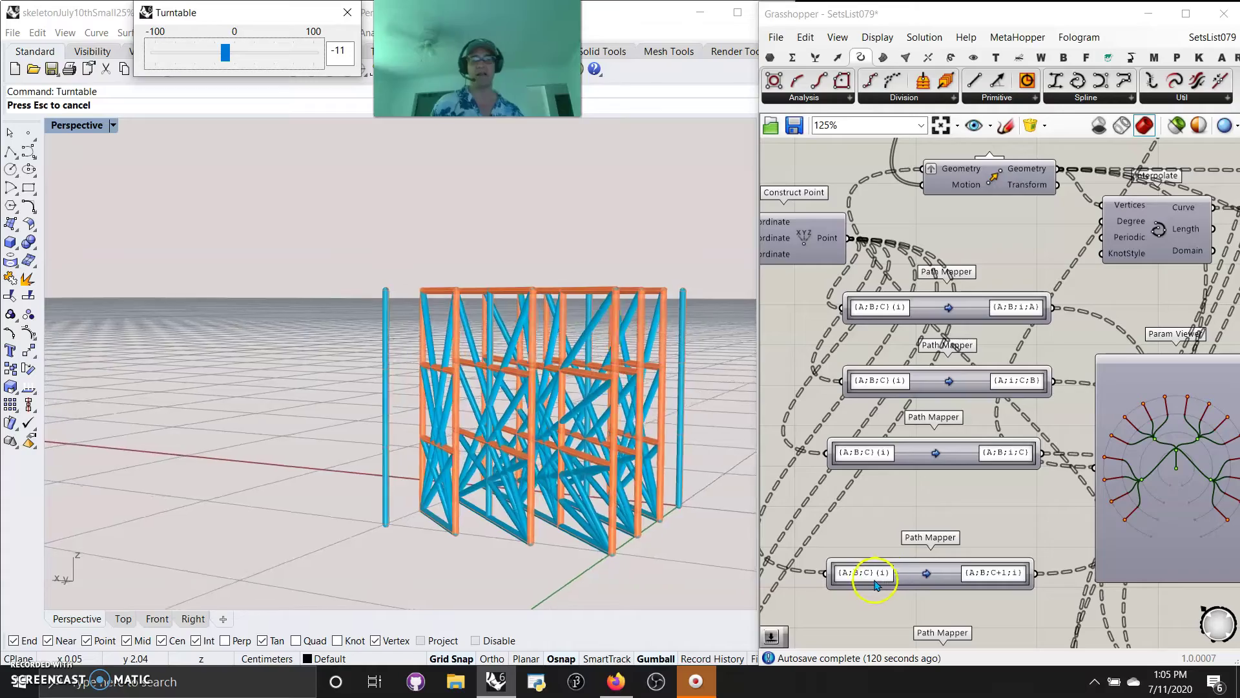
- Group all the definition's components, from the range inputs through to the panels and pipes
{"action": "right_click_drag", "start_coordinate": [994, 452], "coordinate": [821, 475]}
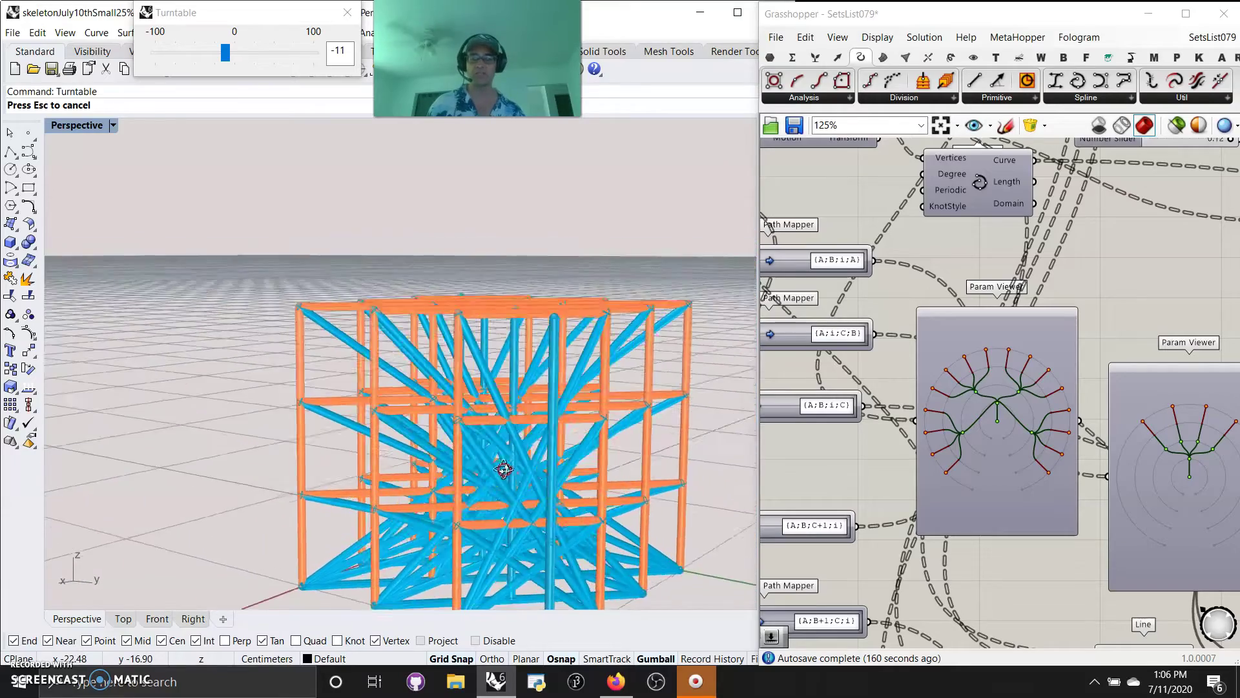
{"action": "scroll", "coordinate": [1093, 401], "scroll_direction": "down", "scroll_amount": 3}
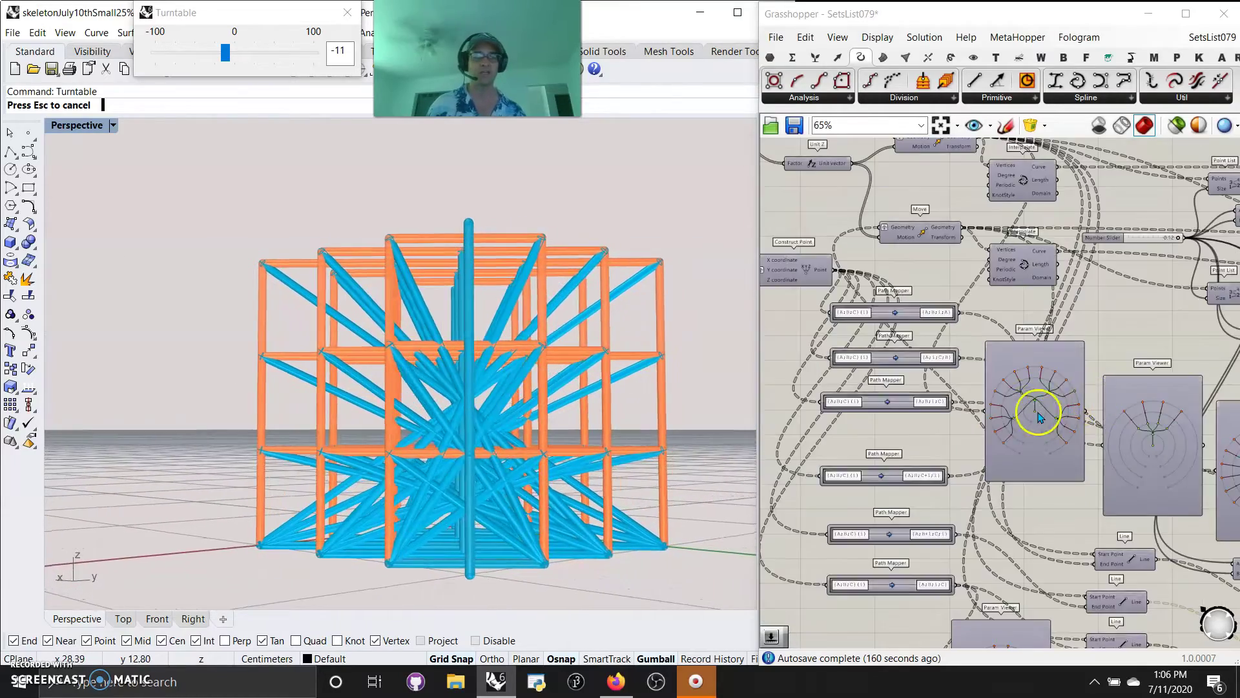
{"action": "scroll", "coordinate": [1038, 416], "scroll_direction": "down", "scroll_amount": 6}
{"action": "left_click_drag", "start_coordinate": [1166, 487], "coordinate": [983, 360]}
{"action": "right_click", "coordinate": [1006, 522]}
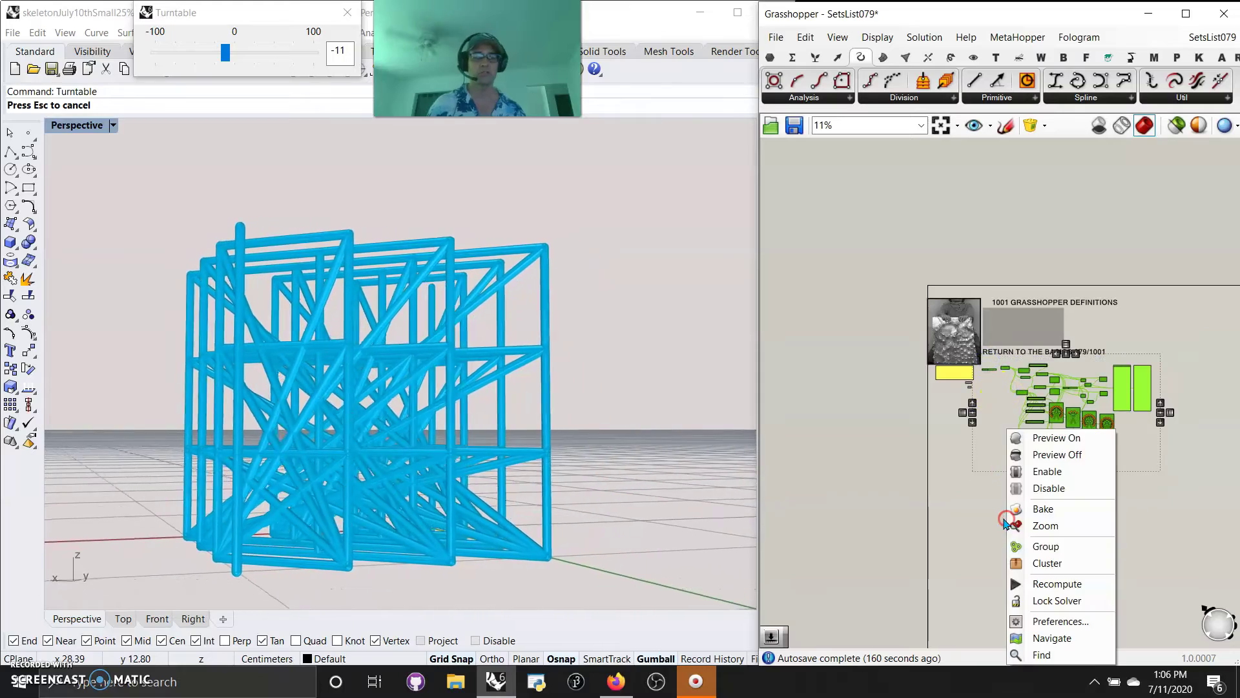
{"action": "left_click", "coordinate": [1014, 546]}
- Change the group's colour to bright cyan
{"action": "right_click", "coordinate": [1005, 453]}
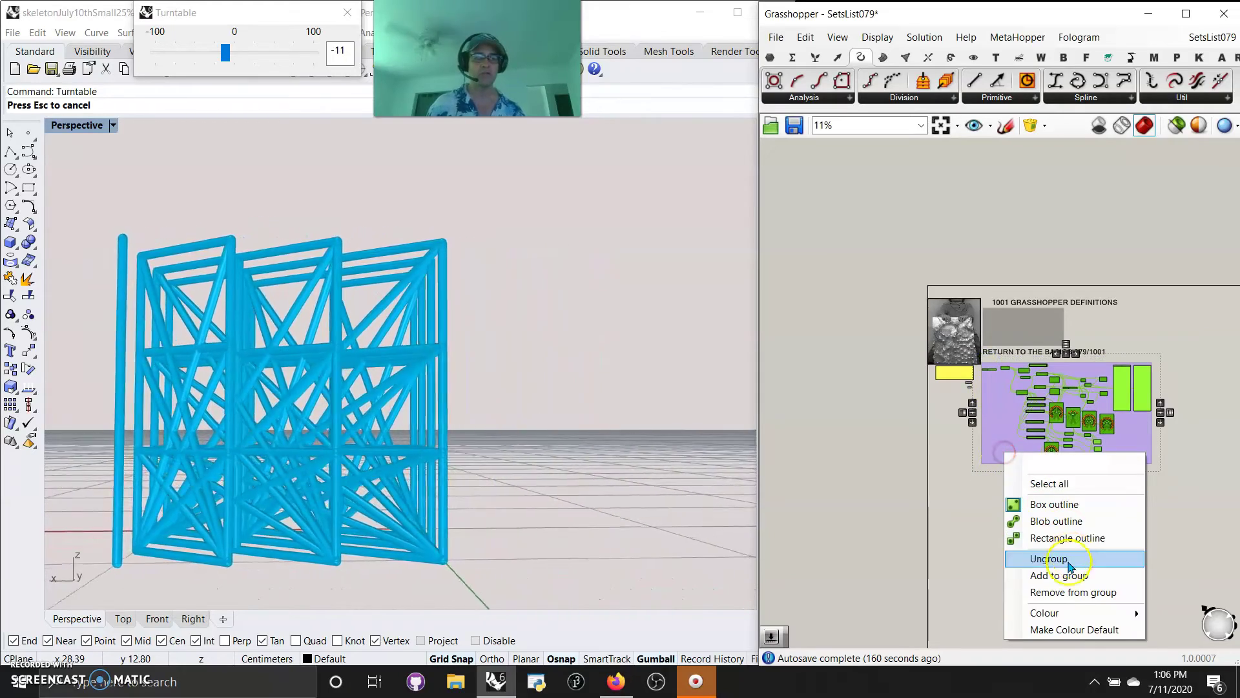
{"action": "mouse_move", "coordinate": [1063, 615]}
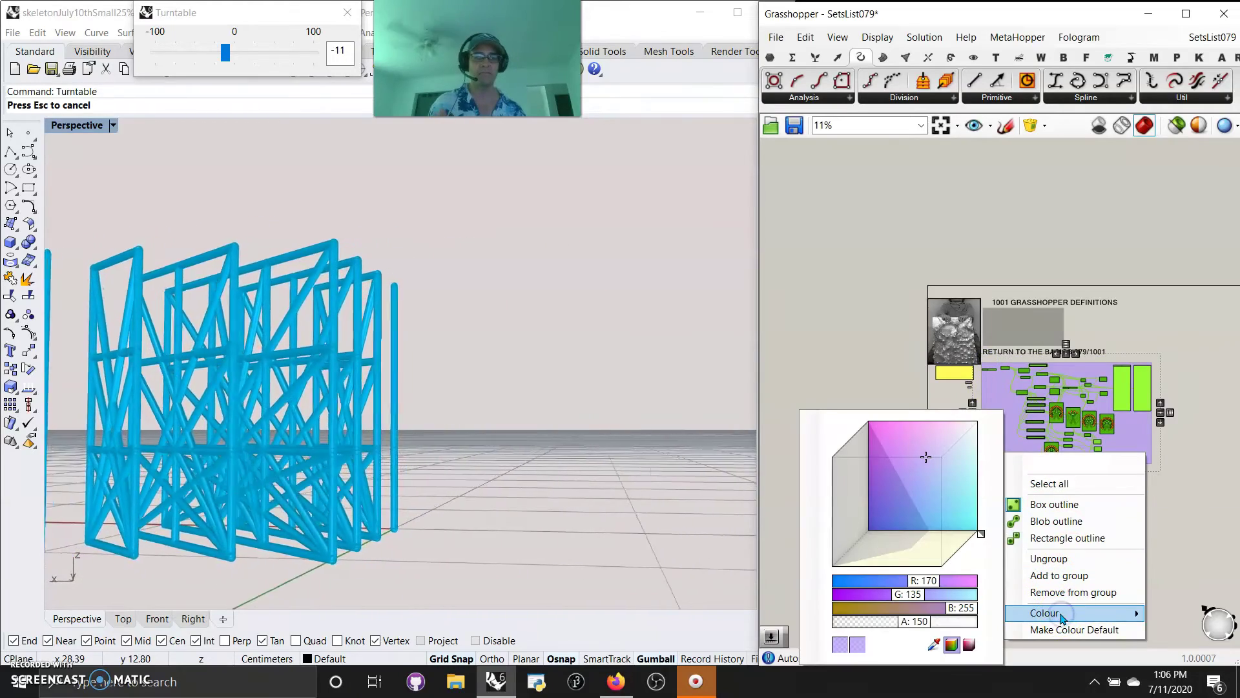
{"action": "left_click", "coordinate": [941, 525]}
{"action": "right_click", "coordinate": [1000, 455]}
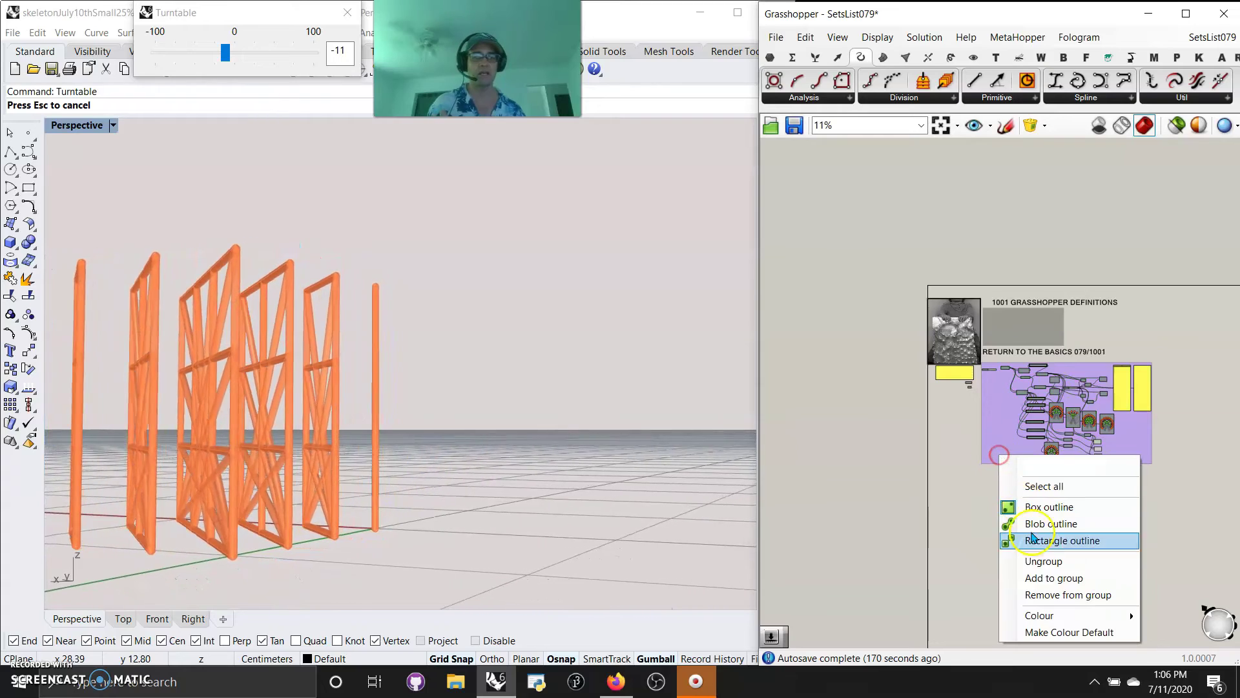
{"action": "mouse_move", "coordinate": [1063, 615]}
{"action": "left_click", "coordinate": [974, 537]}
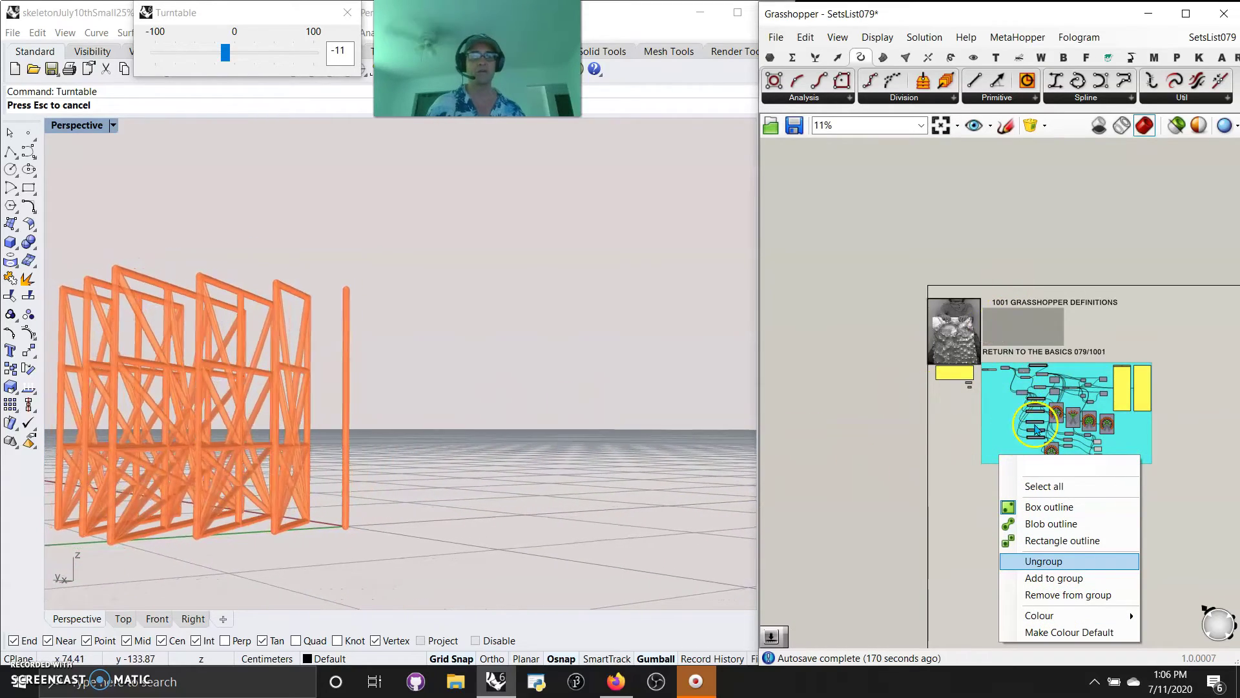
- Highlight the second Pipe inside the group and inspect the rotating lattice and the lower Path Mappers up close
{"action": "scroll", "coordinate": [1036, 429], "scroll_direction": "up", "scroll_amount": 4}
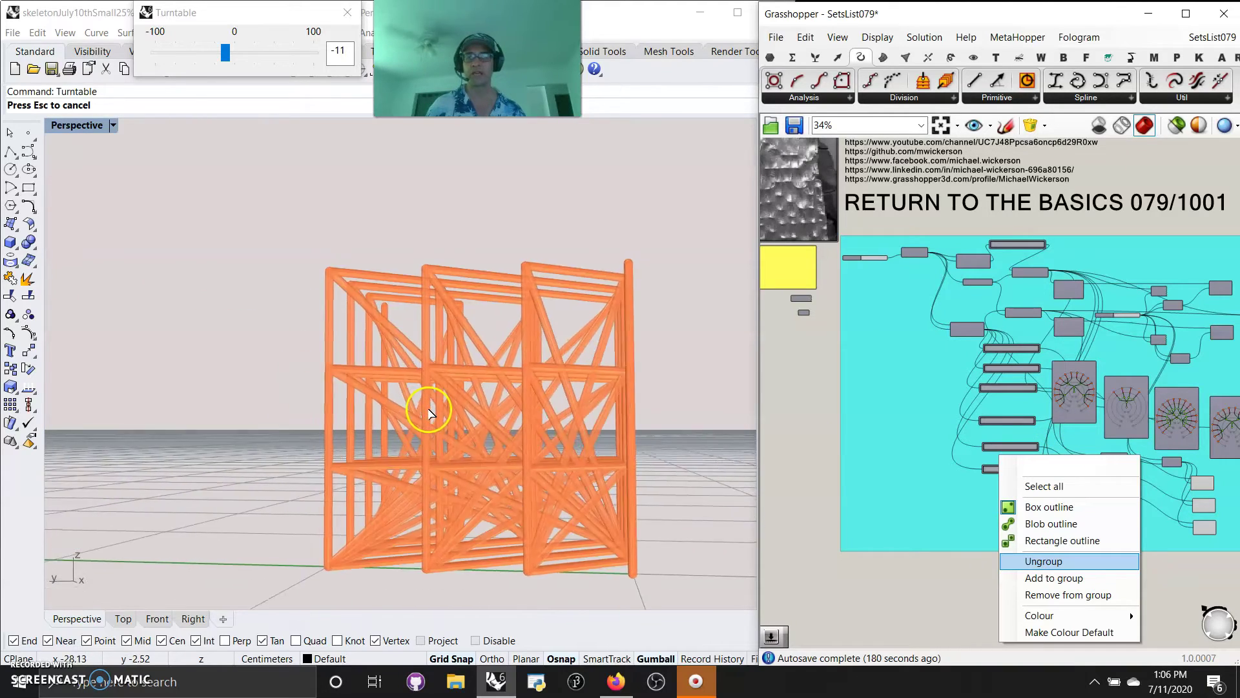
{"action": "left_click", "coordinate": [1209, 506]}
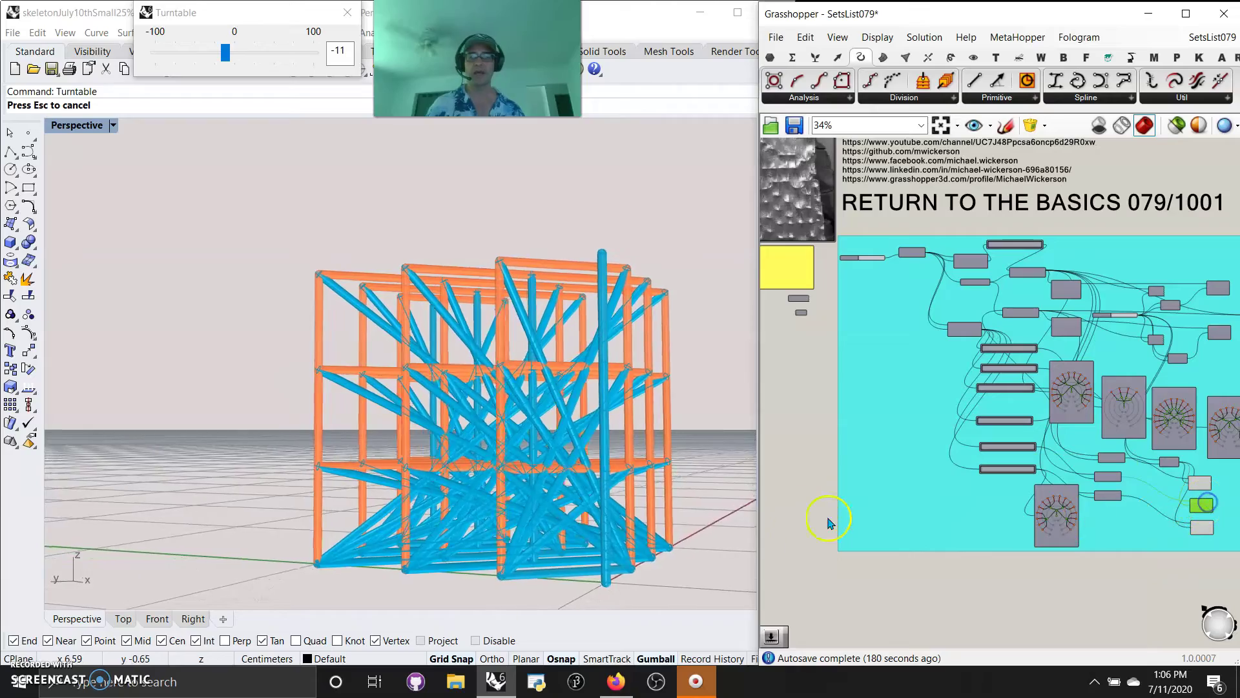
{"action": "scroll", "coordinate": [1011, 551], "scroll_direction": "up", "scroll_amount": 6}
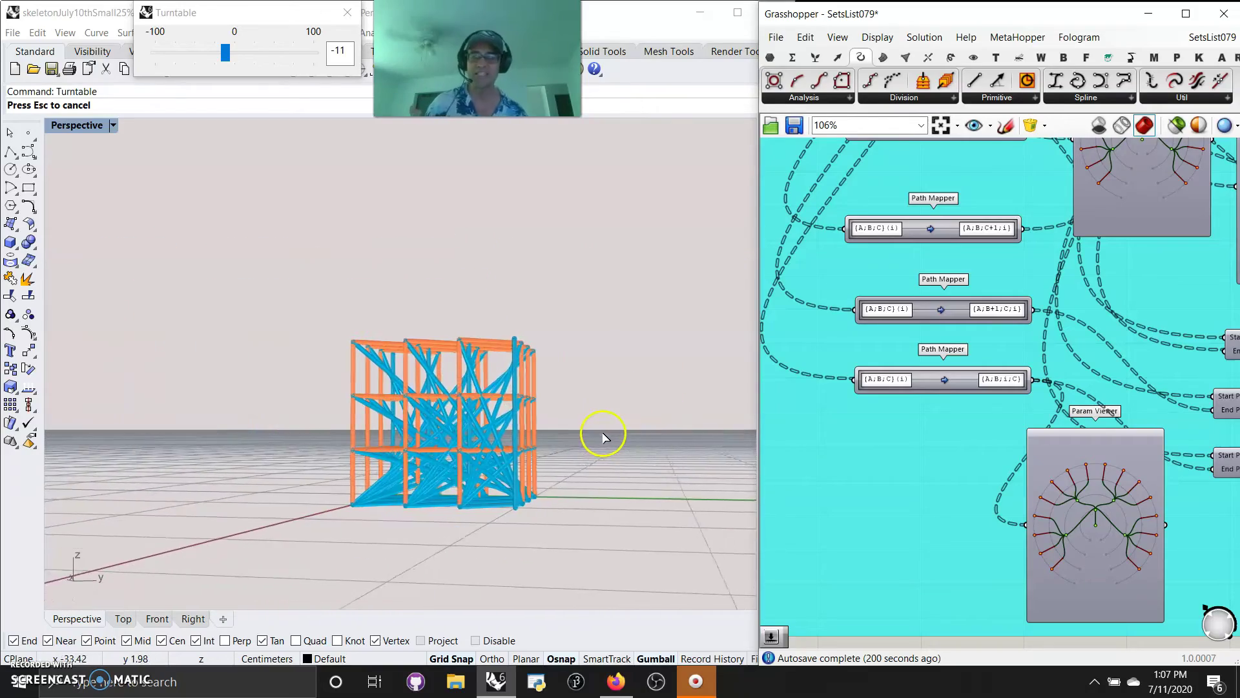
{"action": "scroll", "coordinate": [284, 450], "scroll_direction": "up", "scroll_amount": 5}
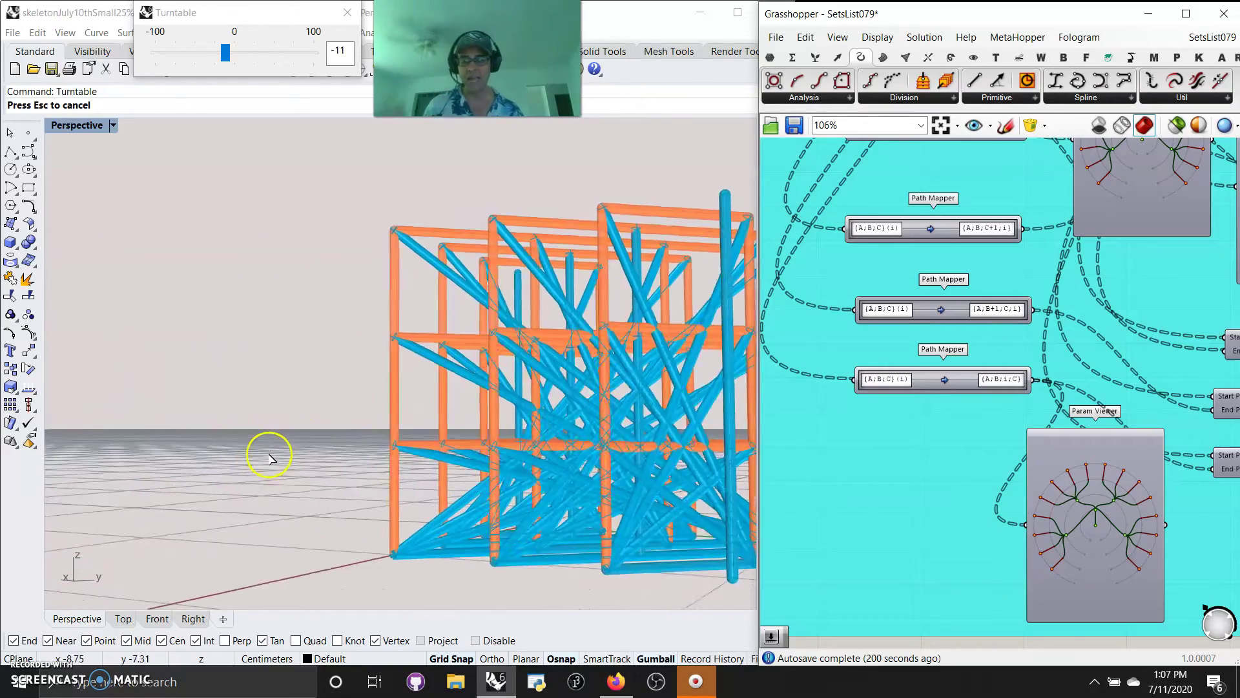